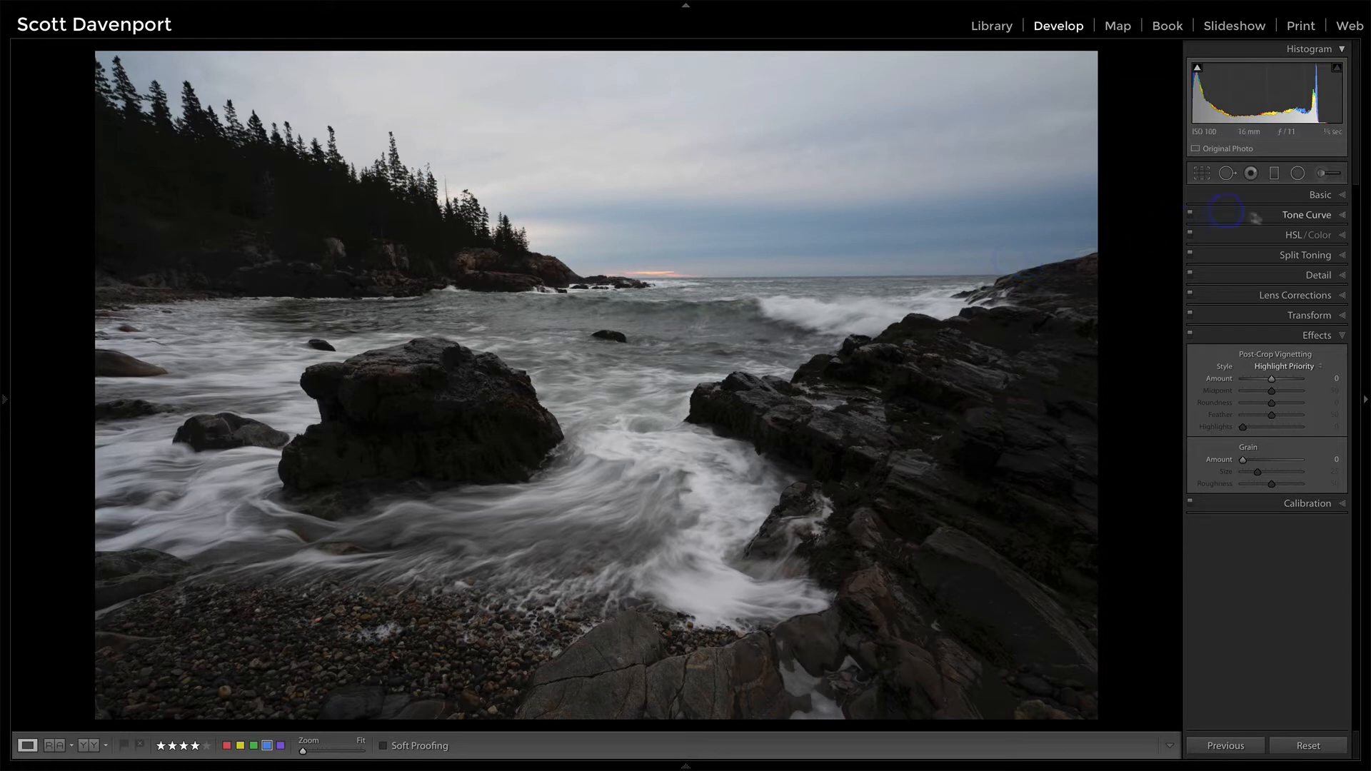
Step: Compare the photo with lens profile corrections switched off and back on
left_click(1296, 296)
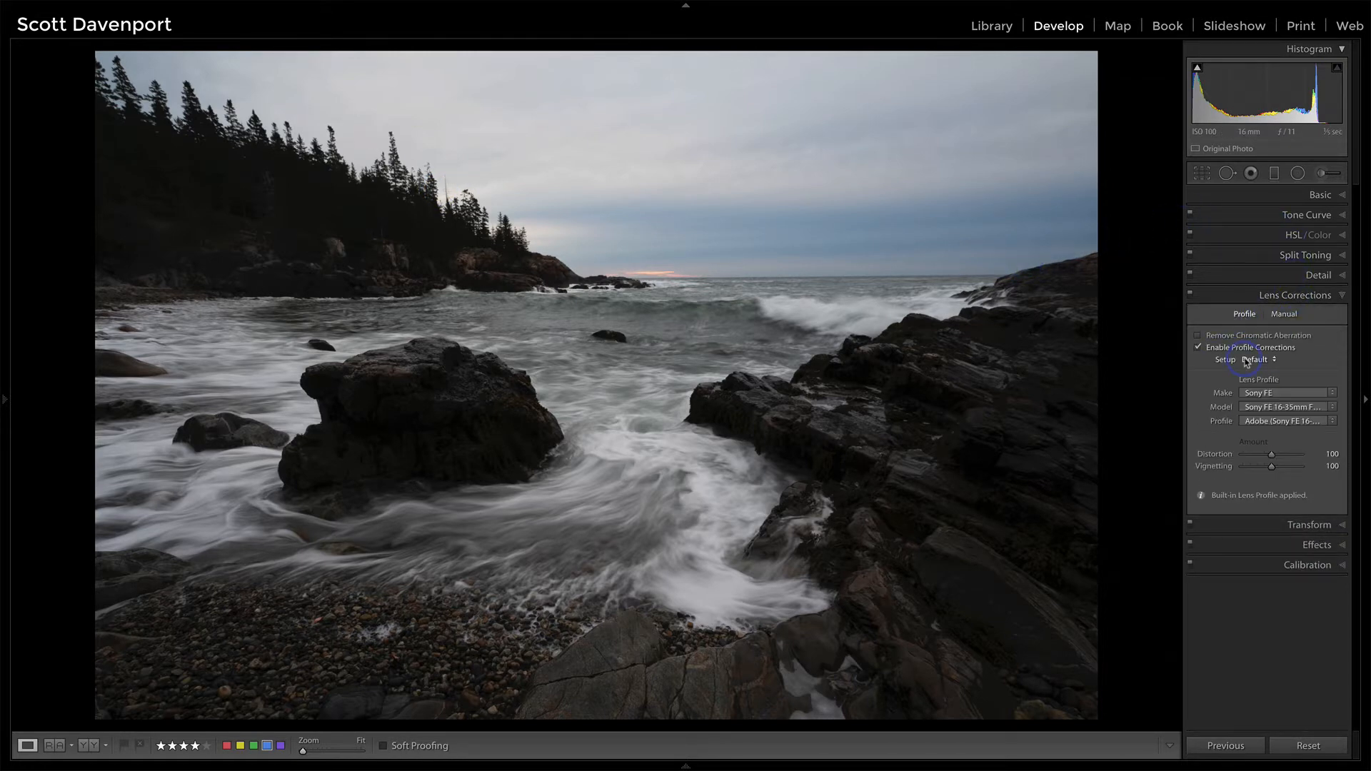
left_click(1199, 348)
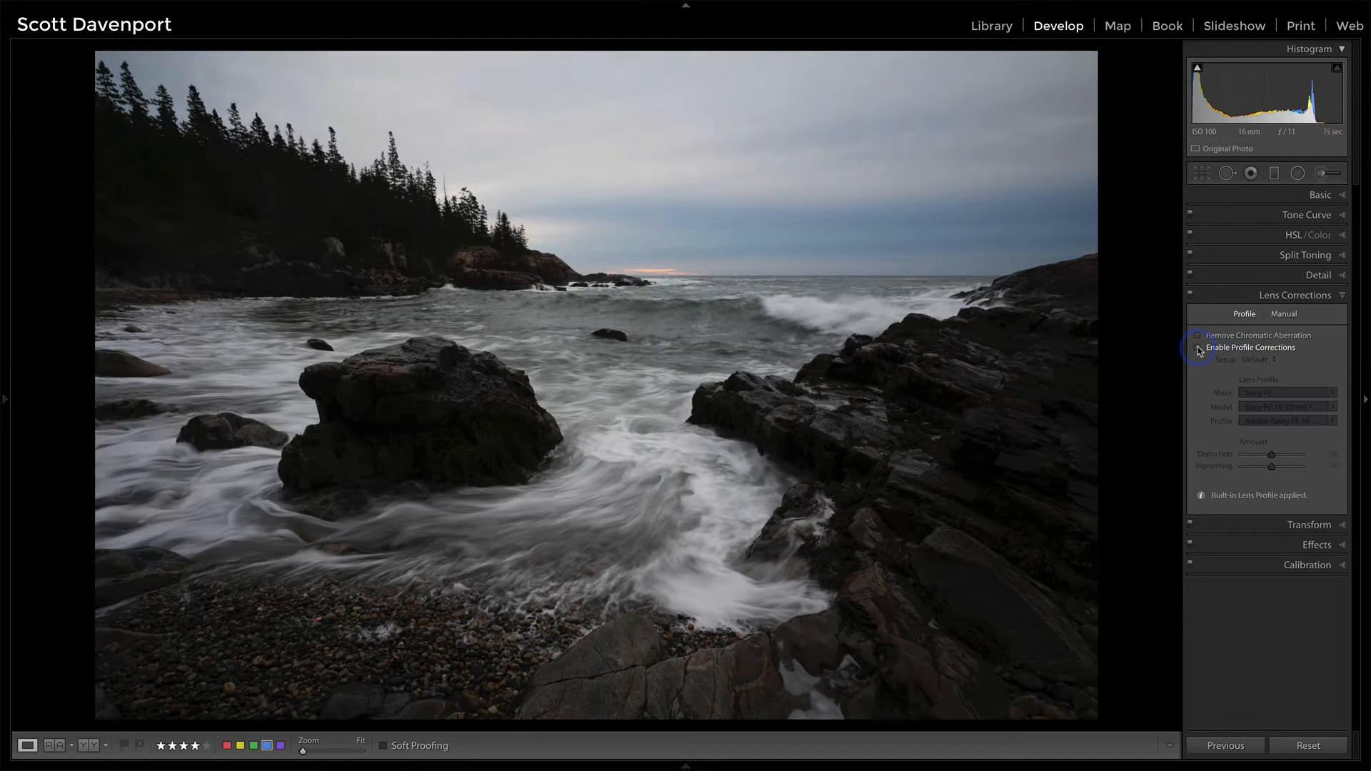
left_click(1198, 347)
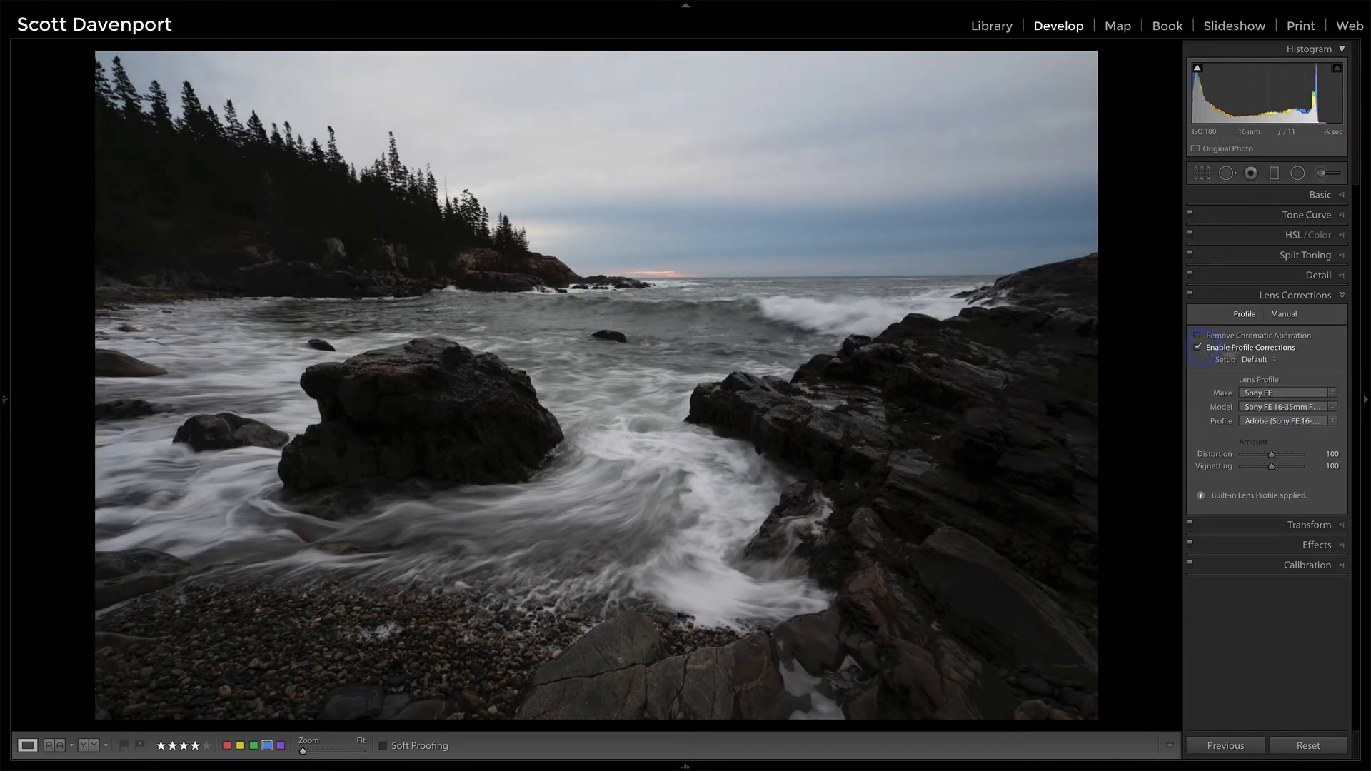
left_click(1339, 297)
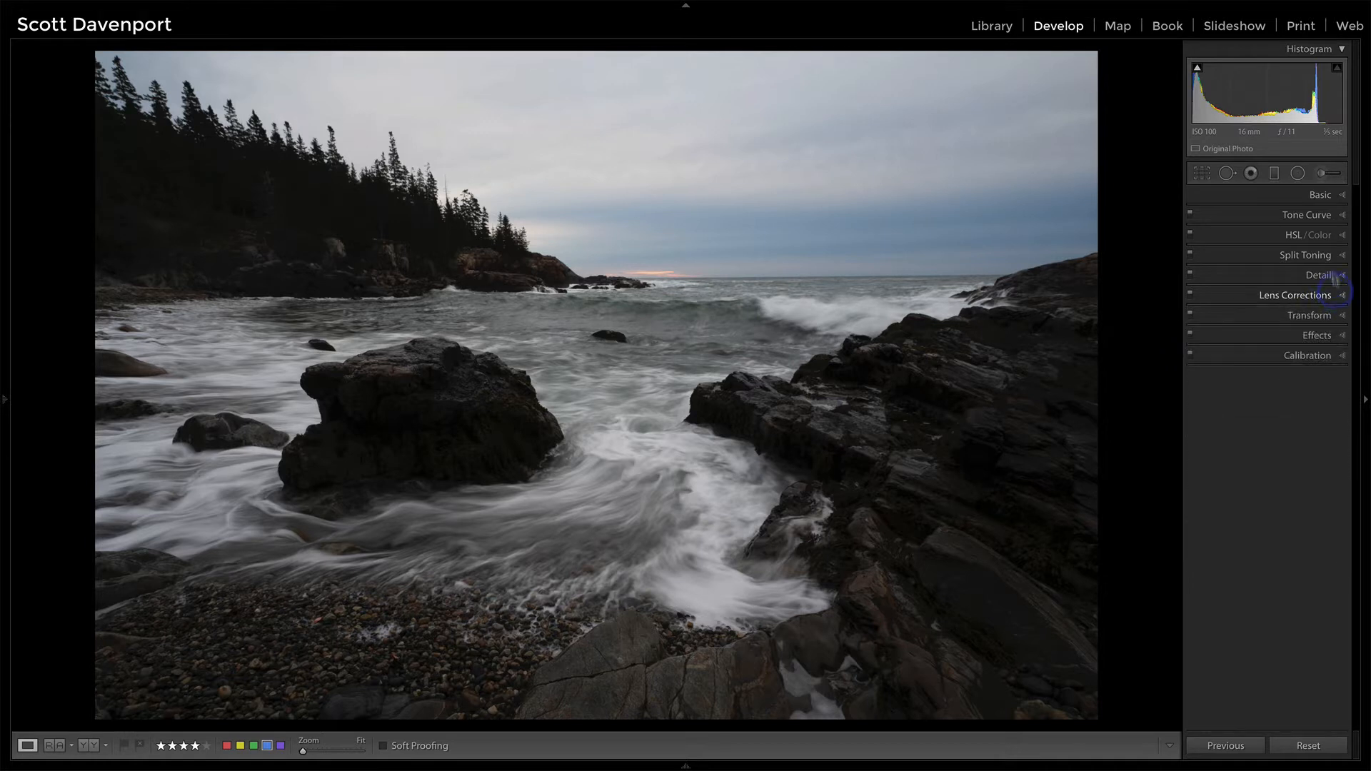
Step: Try the Adobe Vivid profile for comparison and apply the Adobe Landscape profile to the photo
left_click(1318, 196)
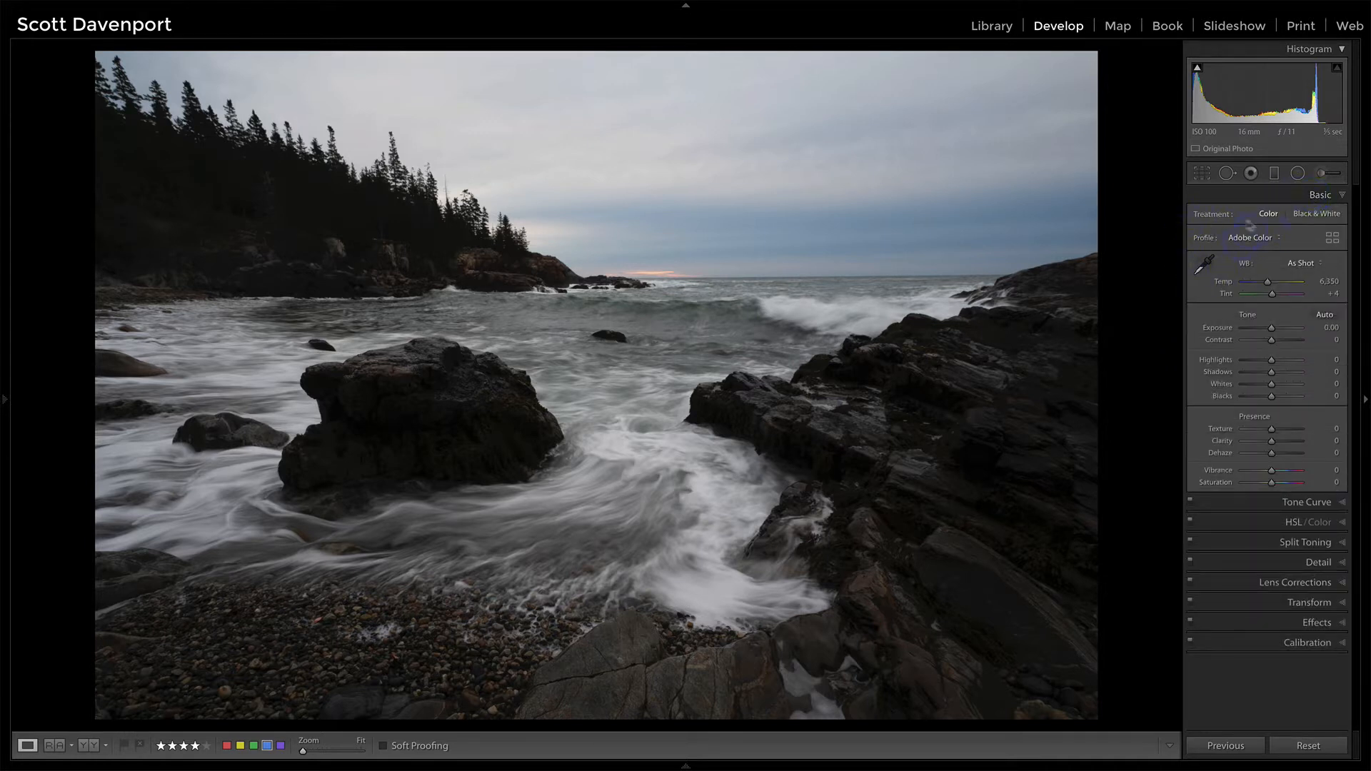
left_click(1245, 241)
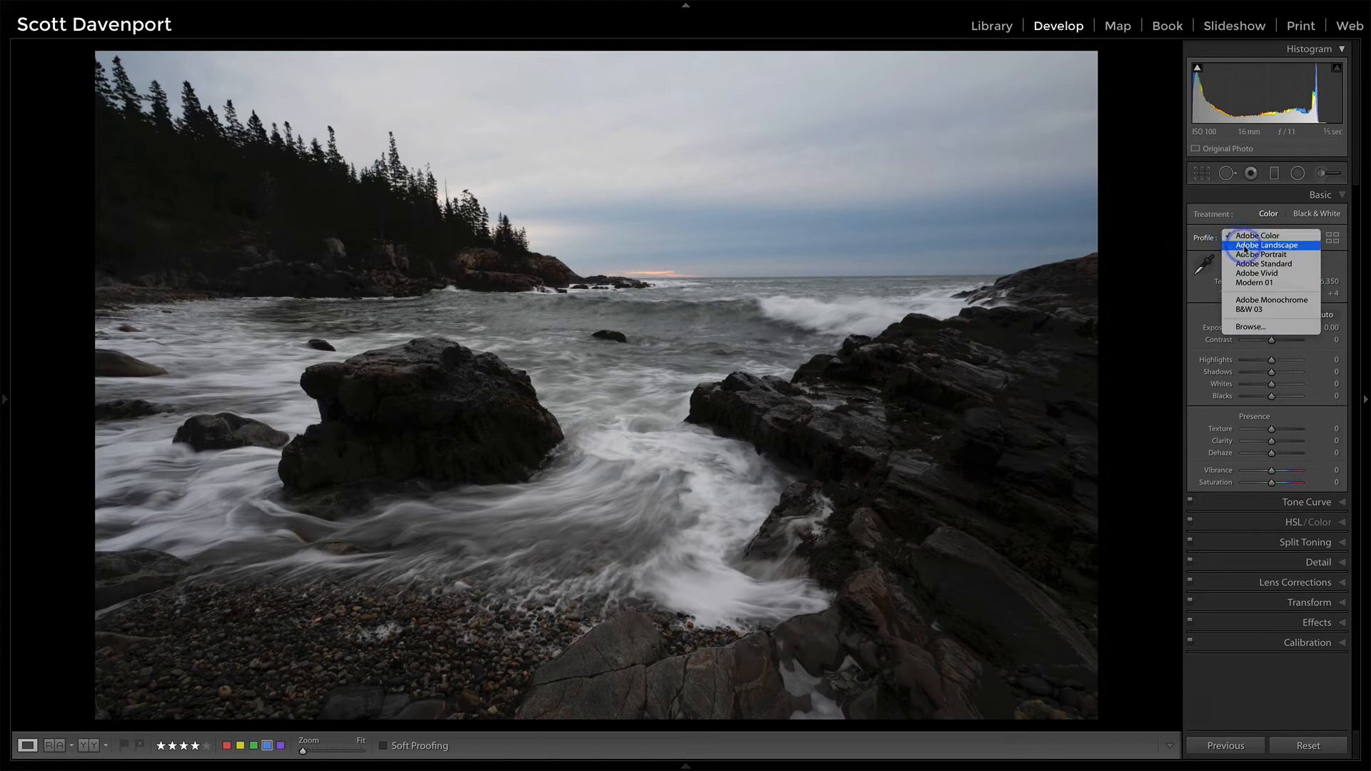
left_click(1245, 246)
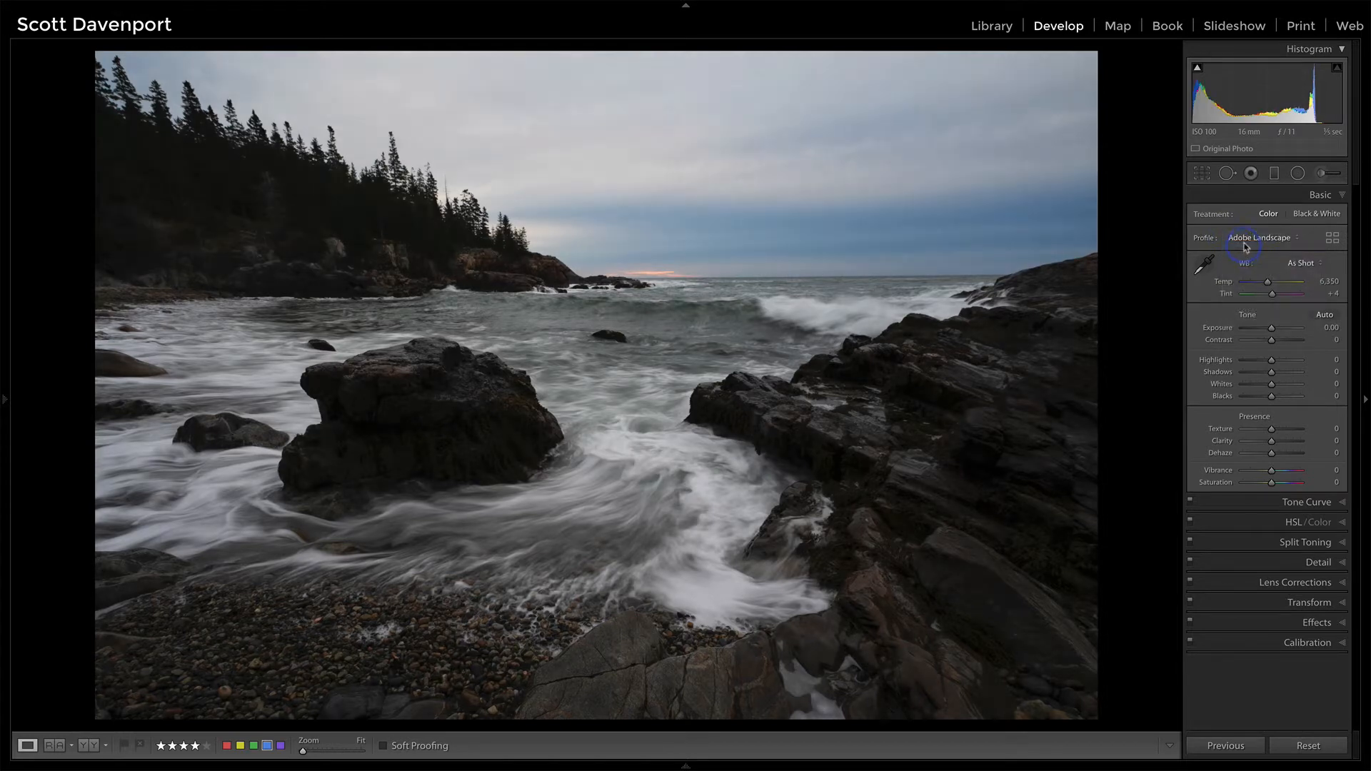
left_click(1245, 246)
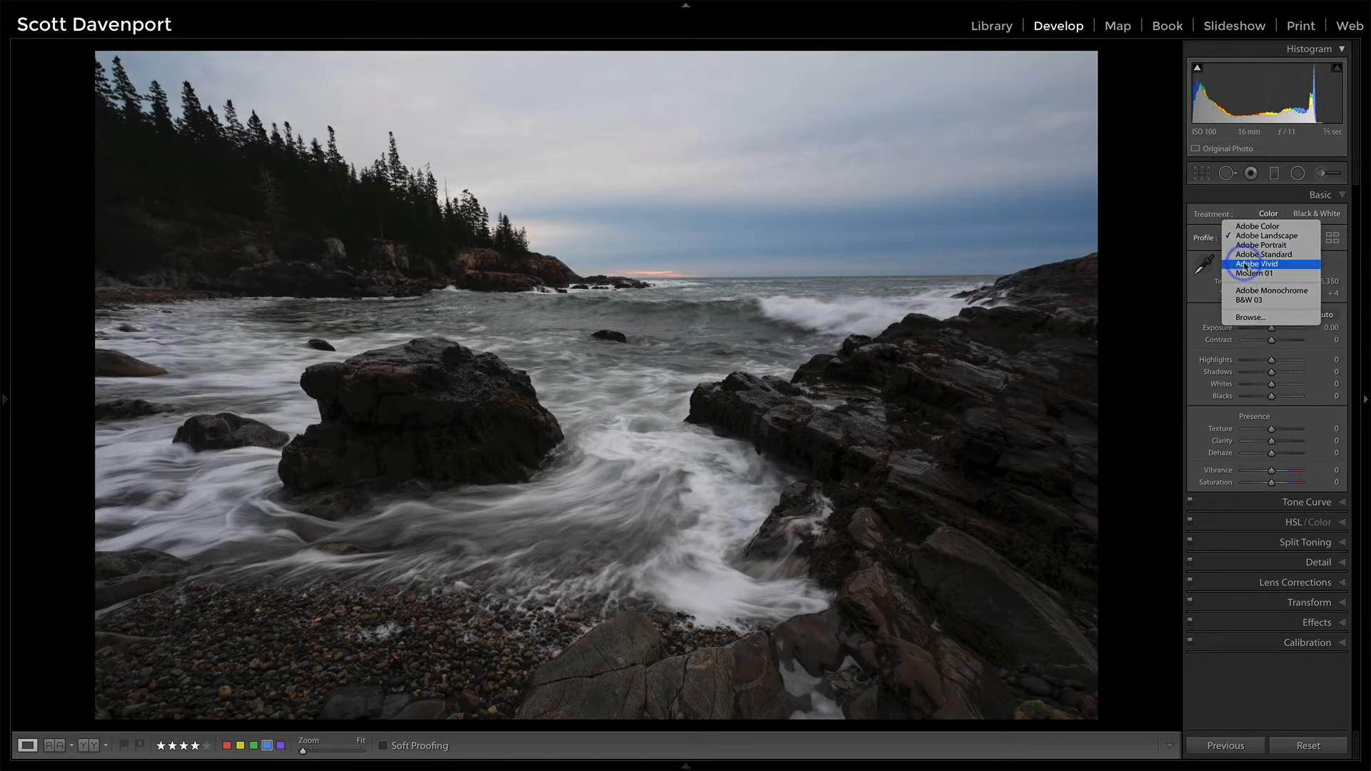
left_click(1247, 265)
left_click(1246, 238)
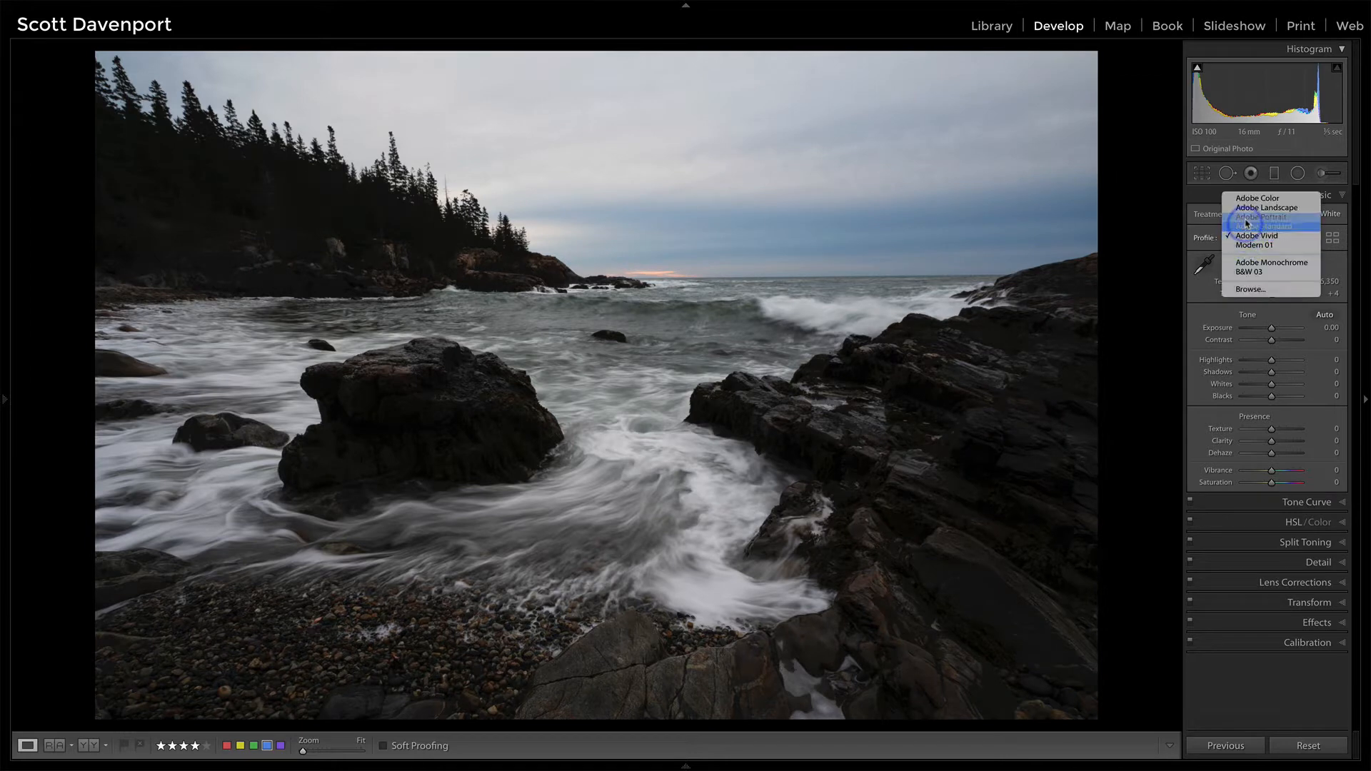
left_click(1247, 207)
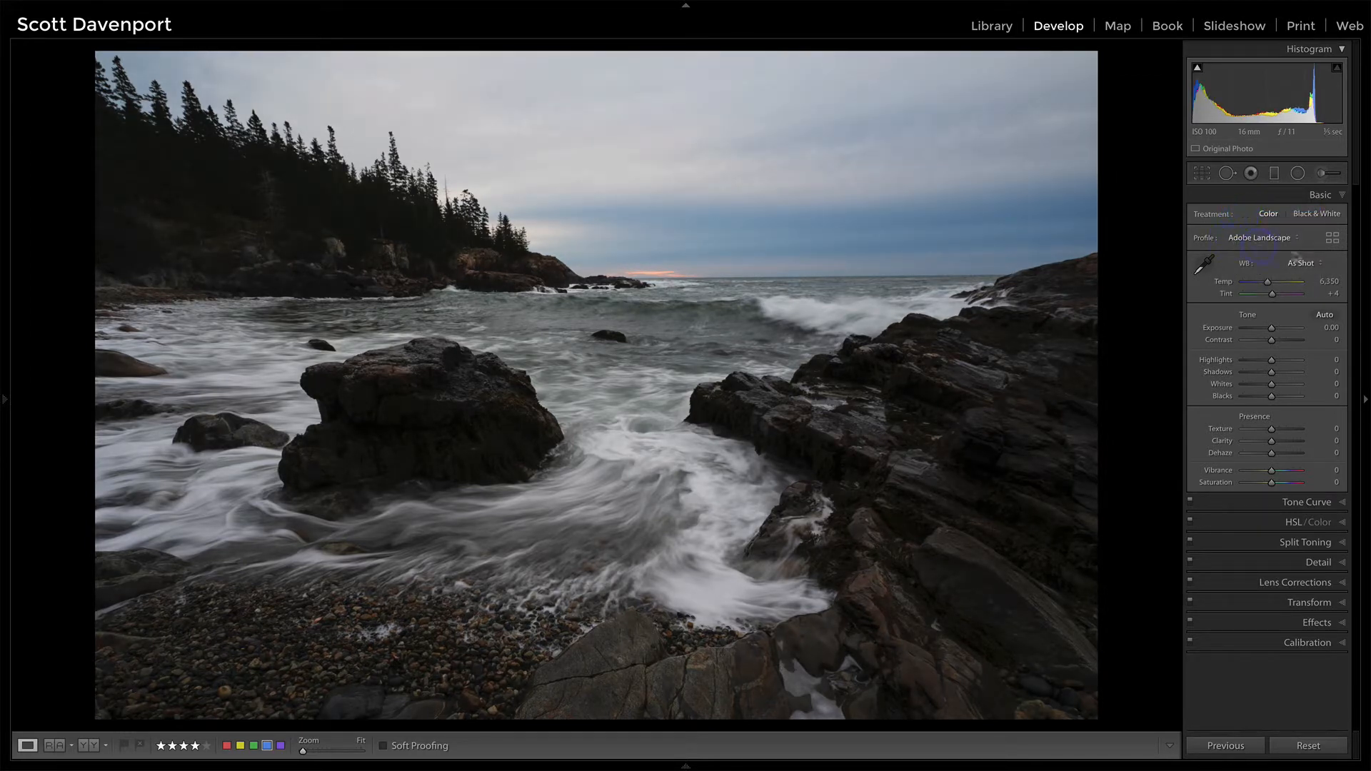
Step: Set the white balance by sampling the white water between the rocks, and apply automatic tone adjustments, comparing before and after
left_click(1208, 267)
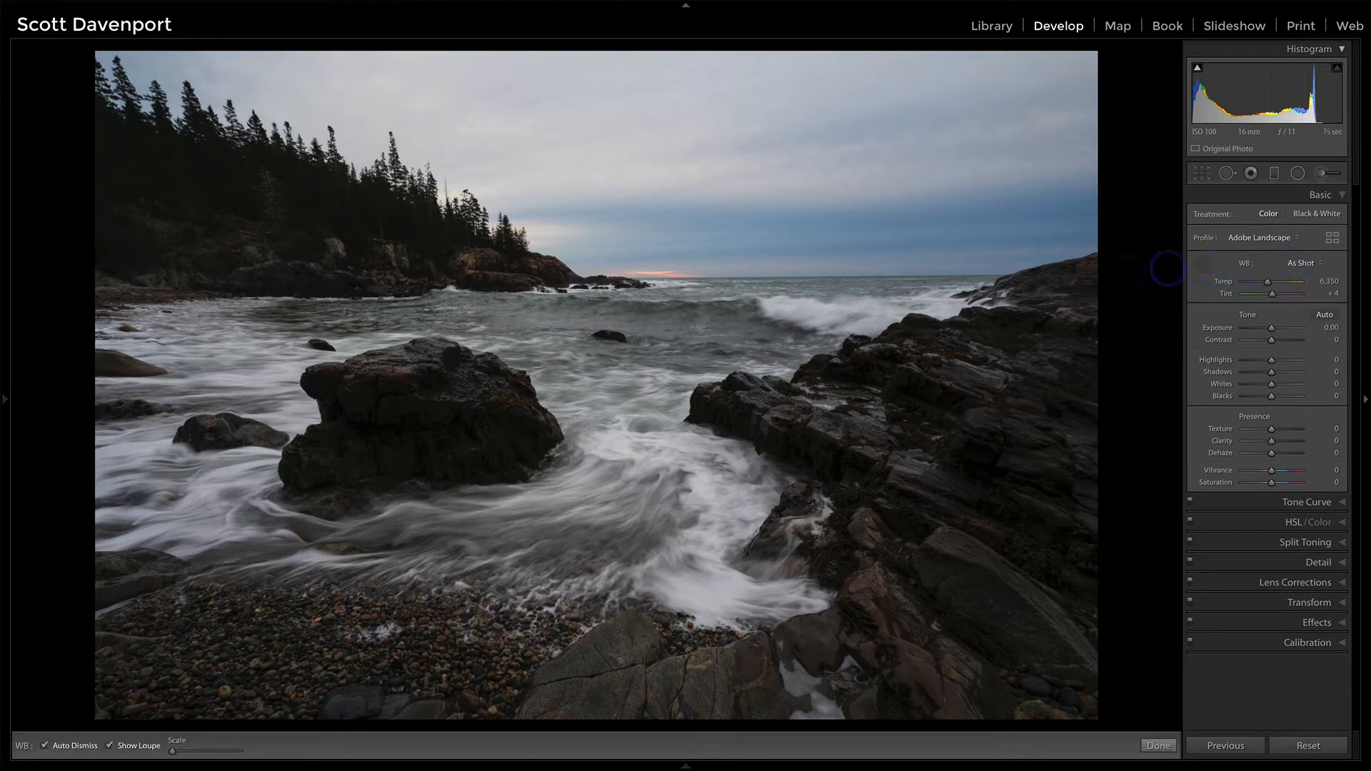
left_click(620, 450)
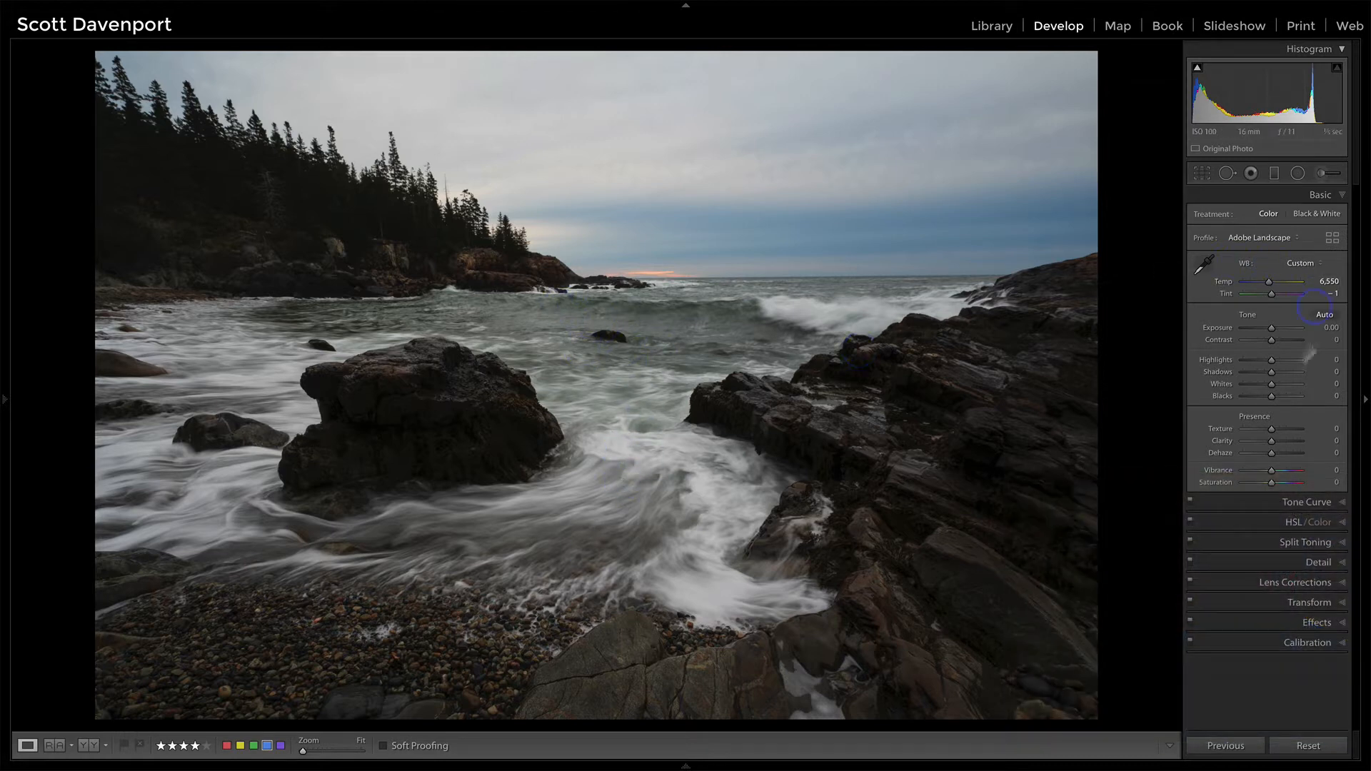
left_click(1323, 315)
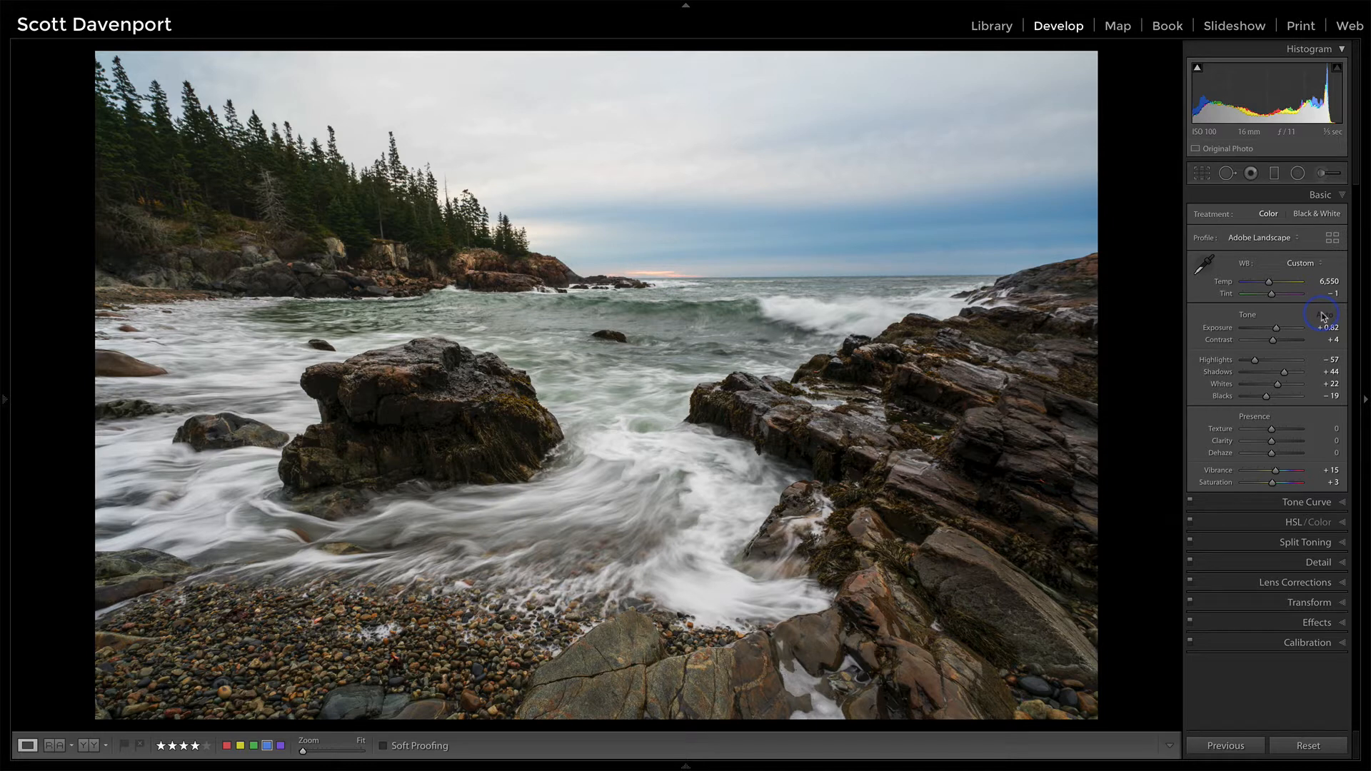
key("backslash")
key("backslash")
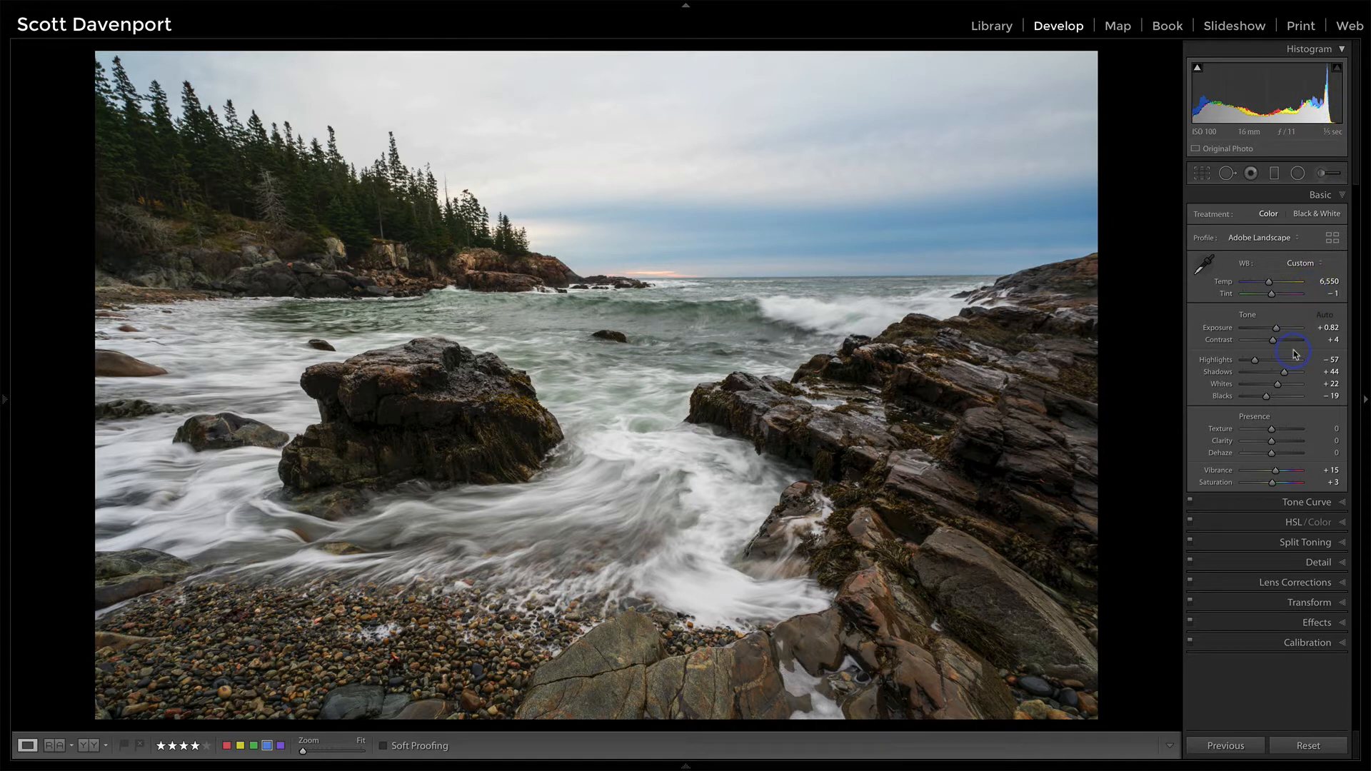
Step: Set Whites to +38 and, with the clipping overlay as a guide, set Blacks to -7
left_click(1280, 385, "alt")
left_click_drag(1280, 386, 1285, 387)
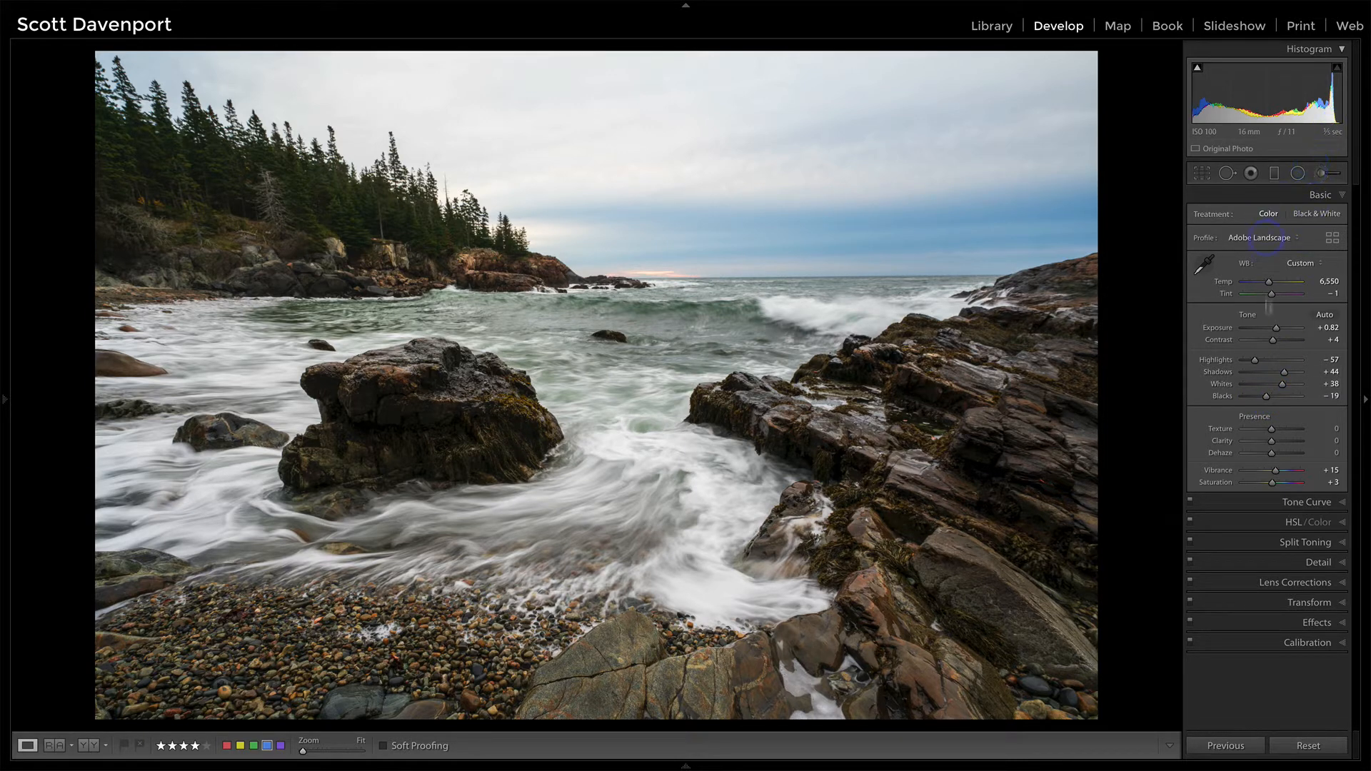
key("j")
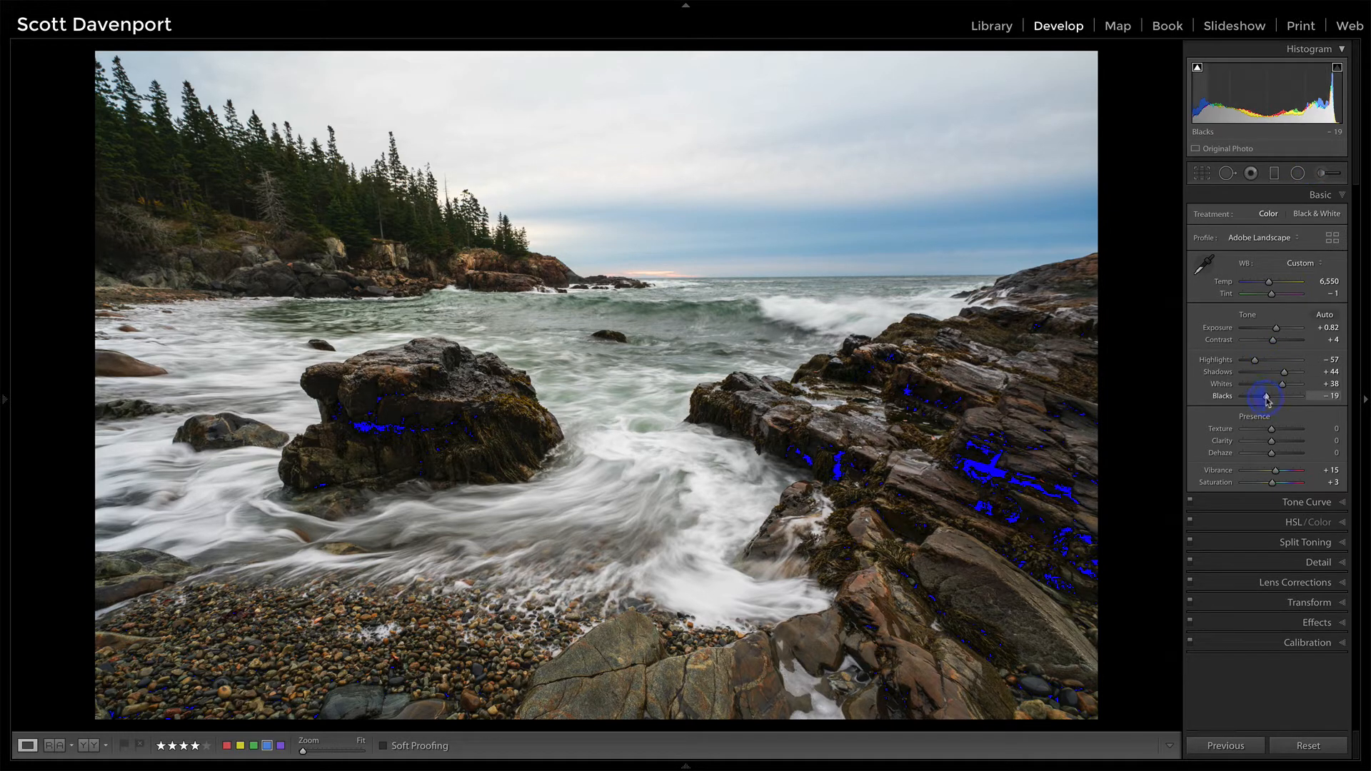
left_click_drag(1268, 401, 1270, 402)
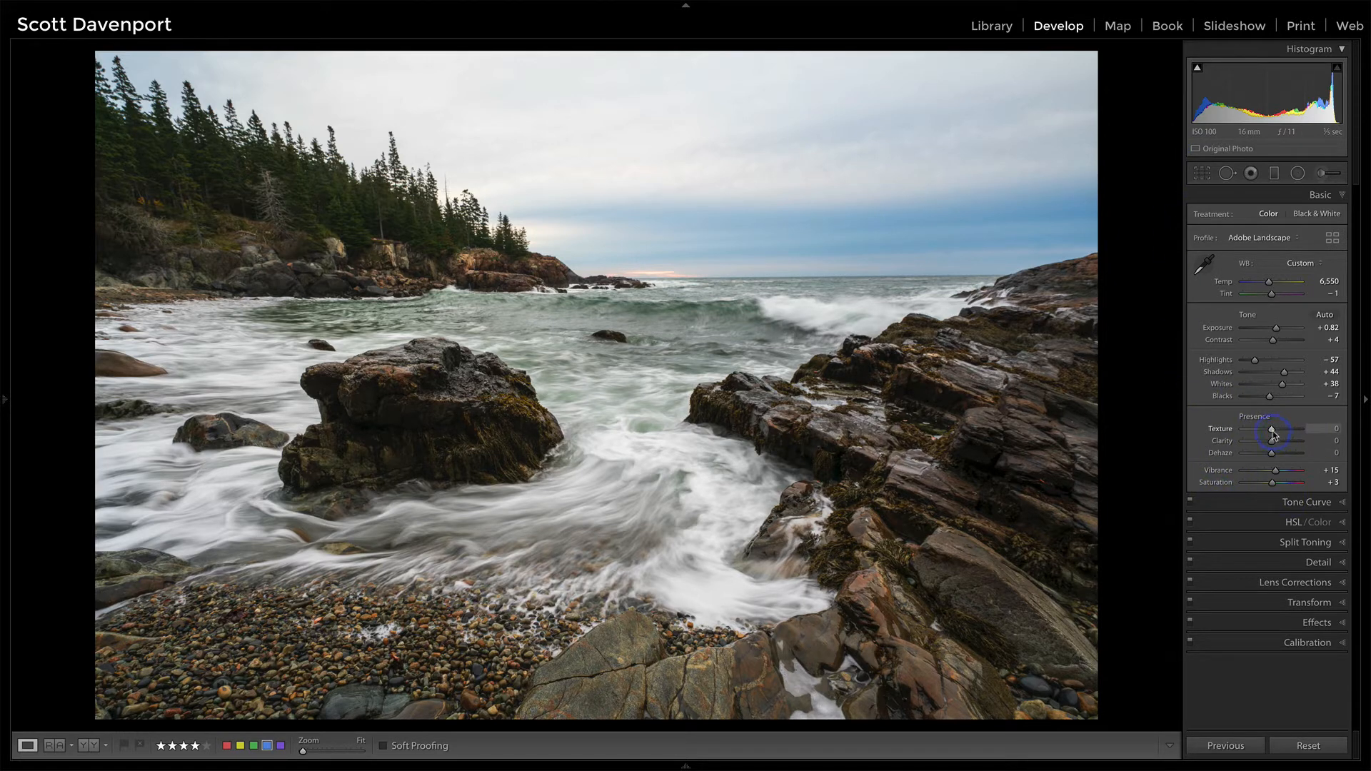
Step: Try a Texture boost and a Clarity of +20, resetting each to zero
left_click_drag(1272, 432, 1279, 435)
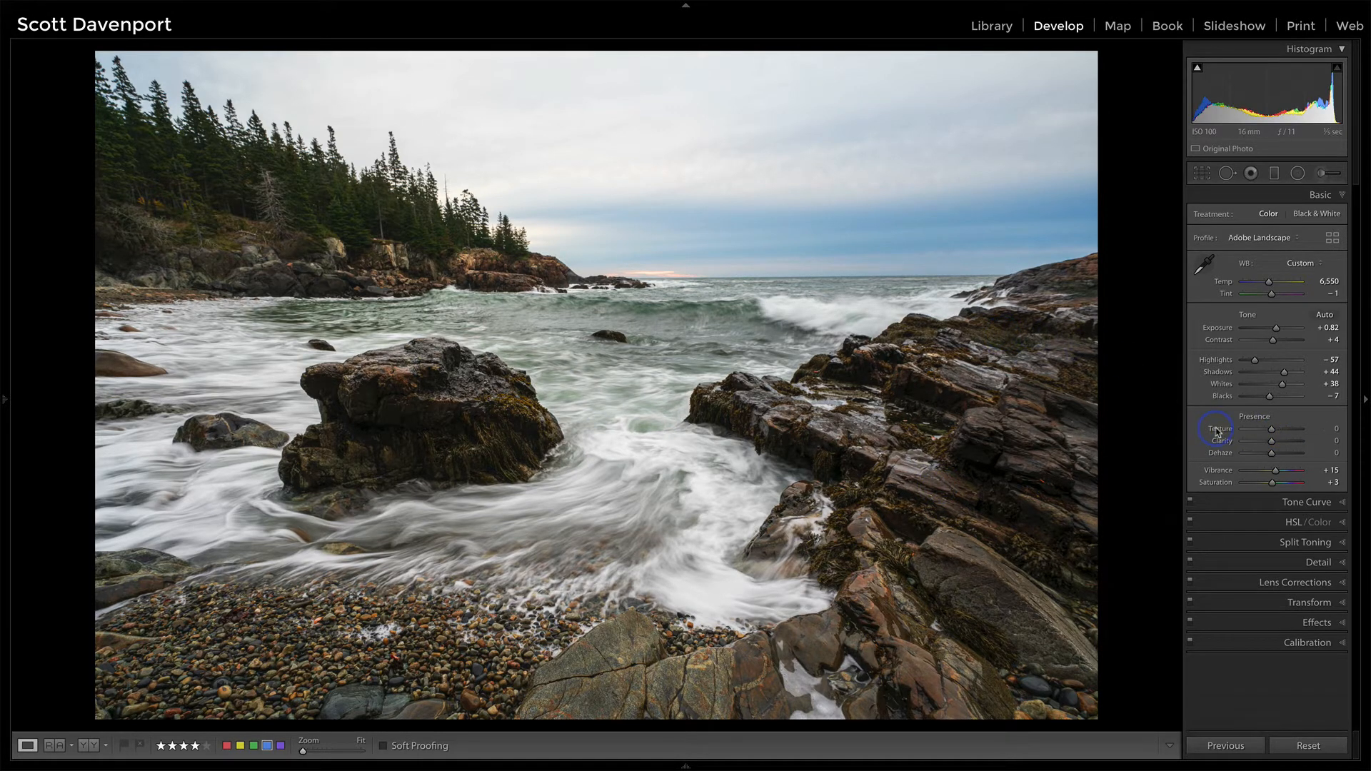
key("ctrl+z")
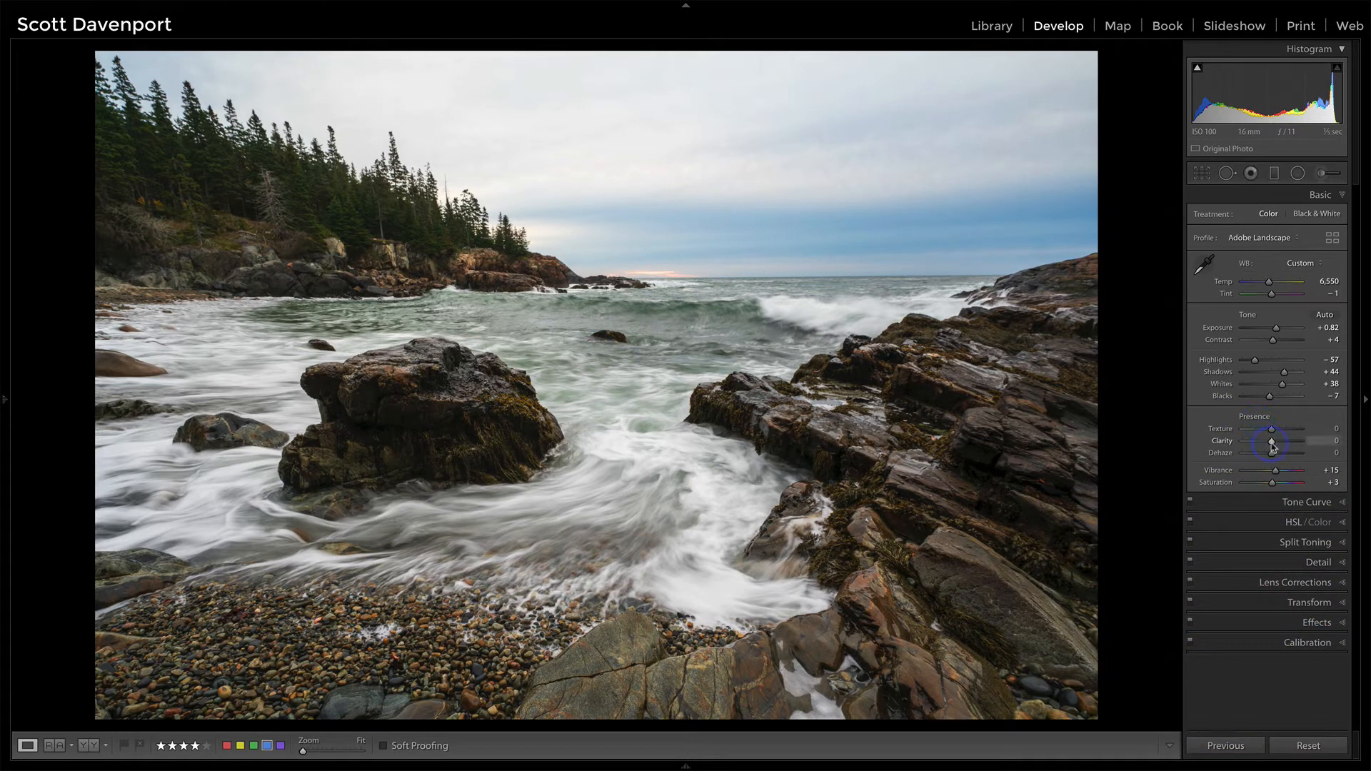
left_click_drag(1274, 443, 1278, 444)
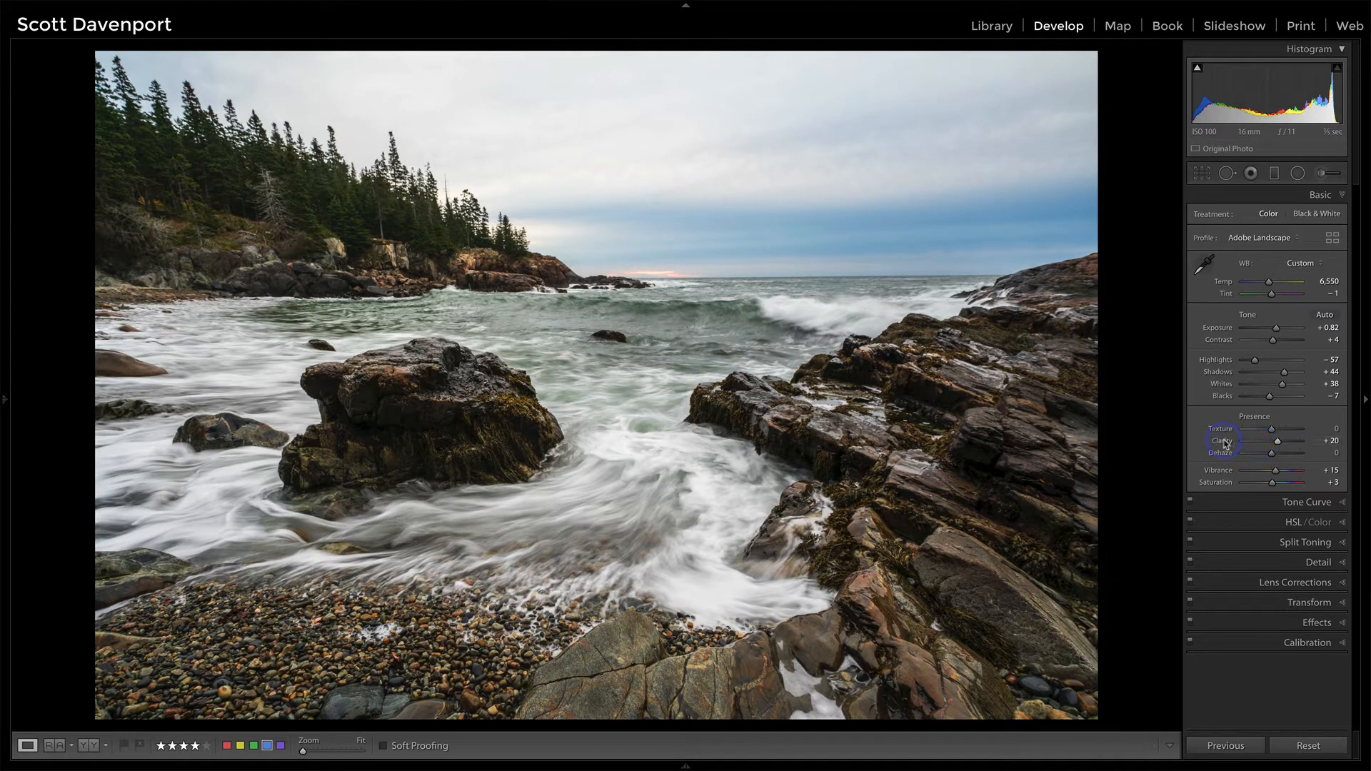
double_click(1220, 442)
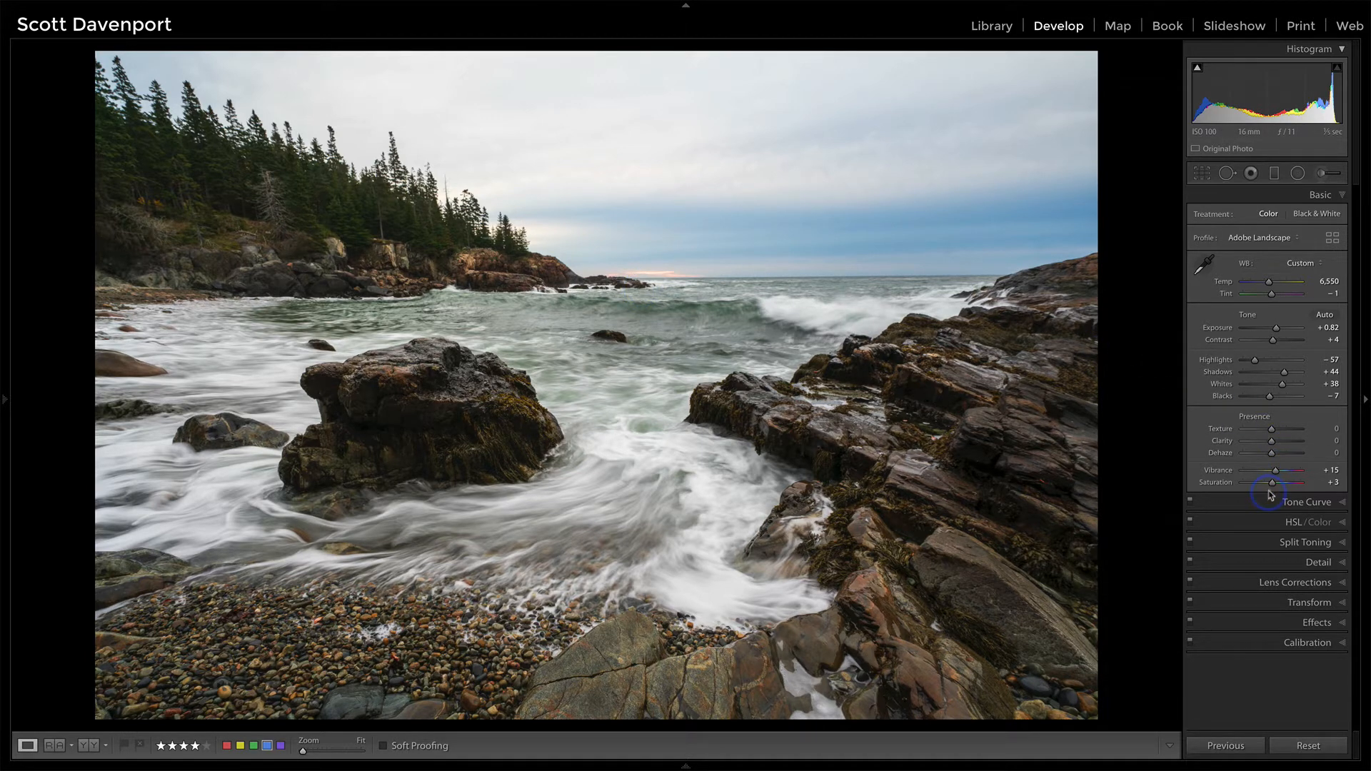
Step: Try out a Dehaze boost, reset it, and set Dehaze to +5
left_click_drag(1274, 455, 1278, 456)
double_click(1222, 454)
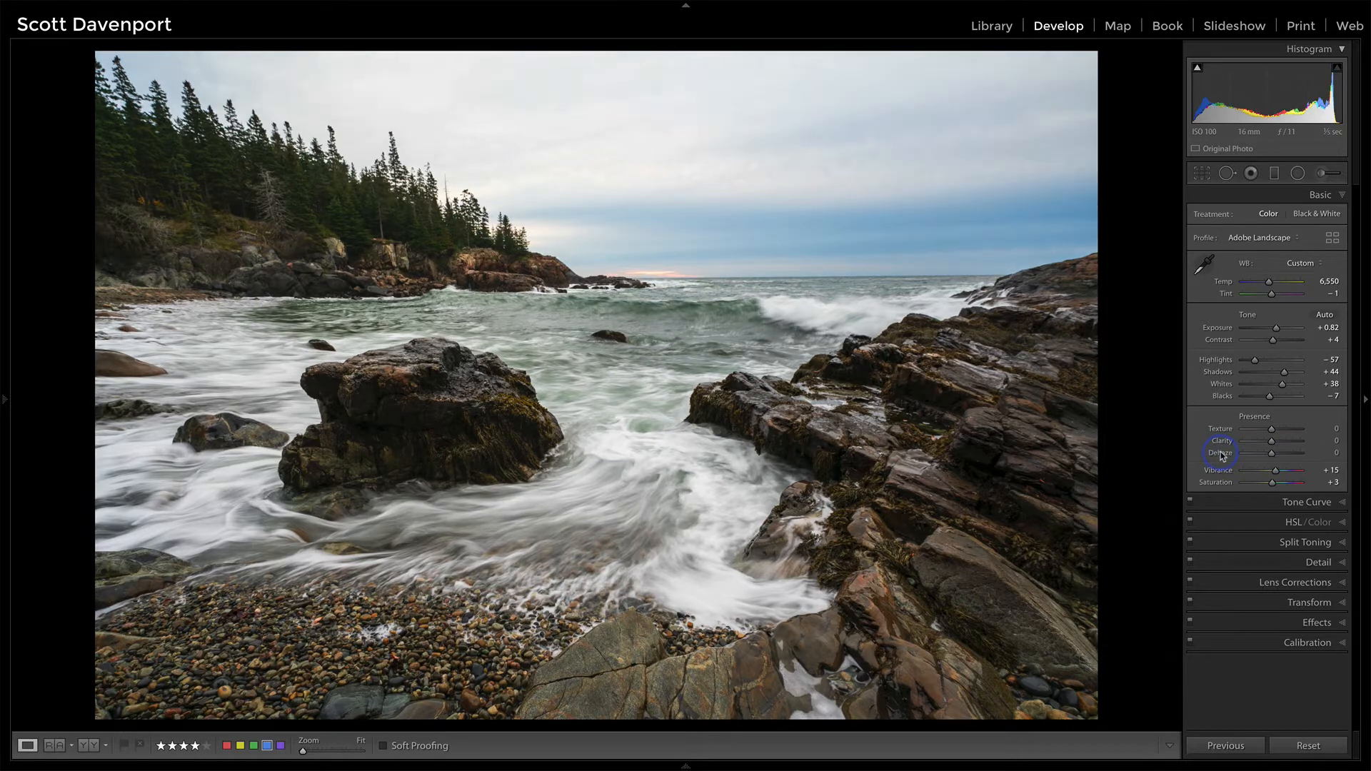
left_click_drag(1274, 457, 1276, 458)
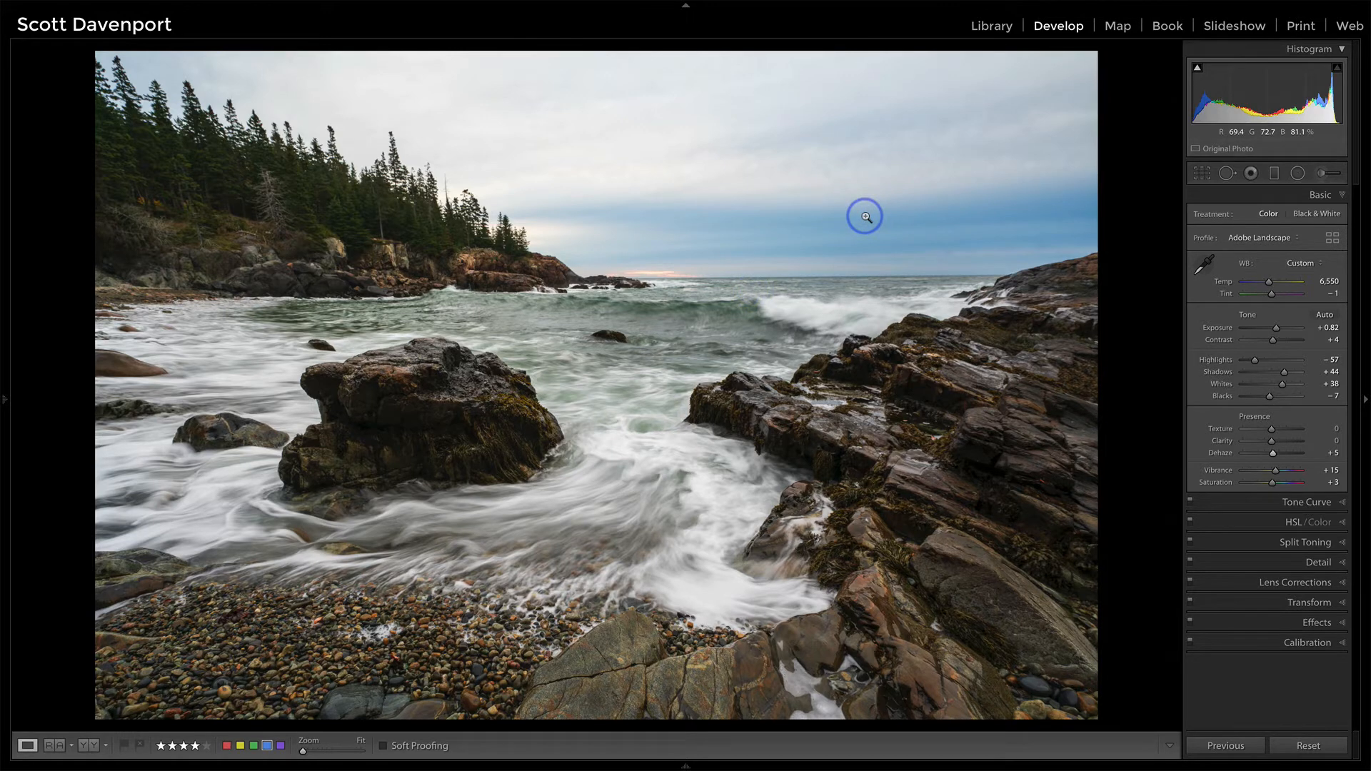
Step: Examine the zoomed-in photo from top to bottom along its left side for sensor spots, using Visualize Spots in Spot Removal
key("q")
key("a")
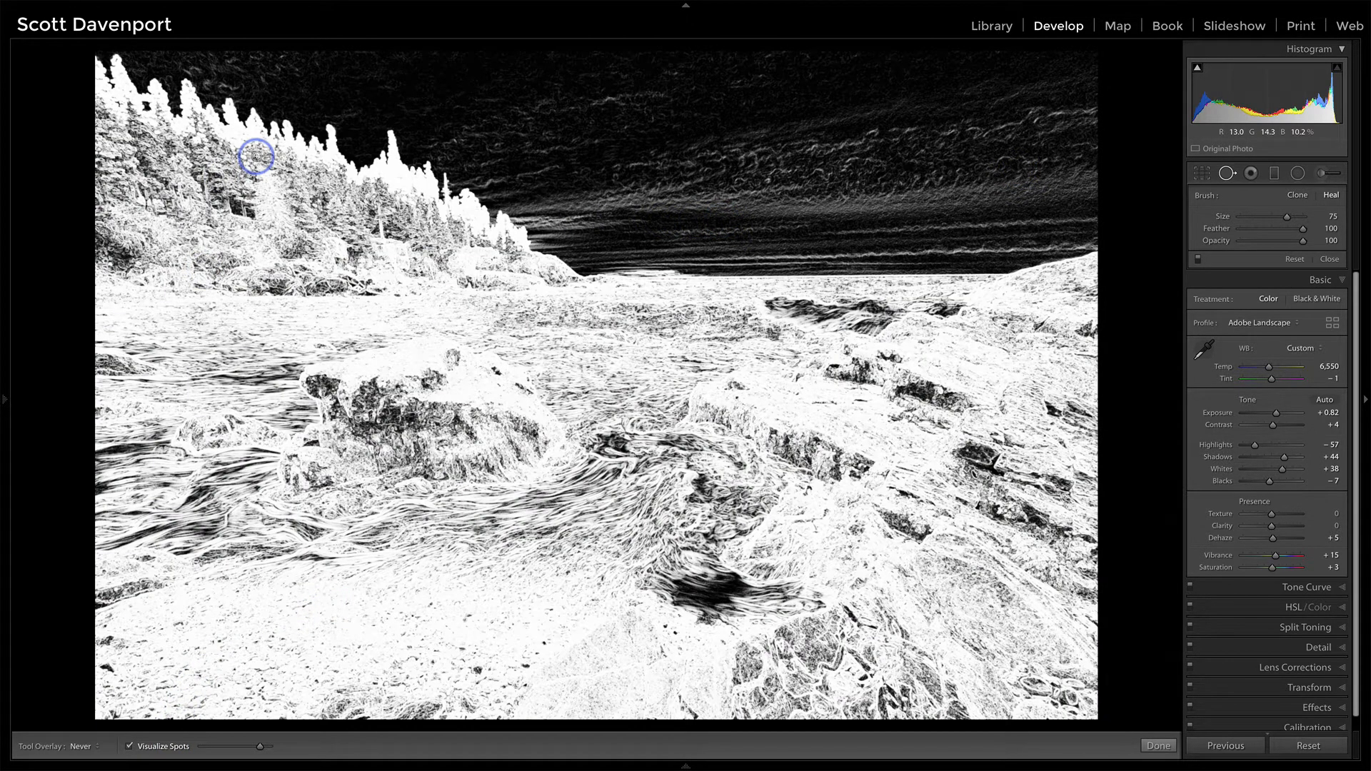
key("z")
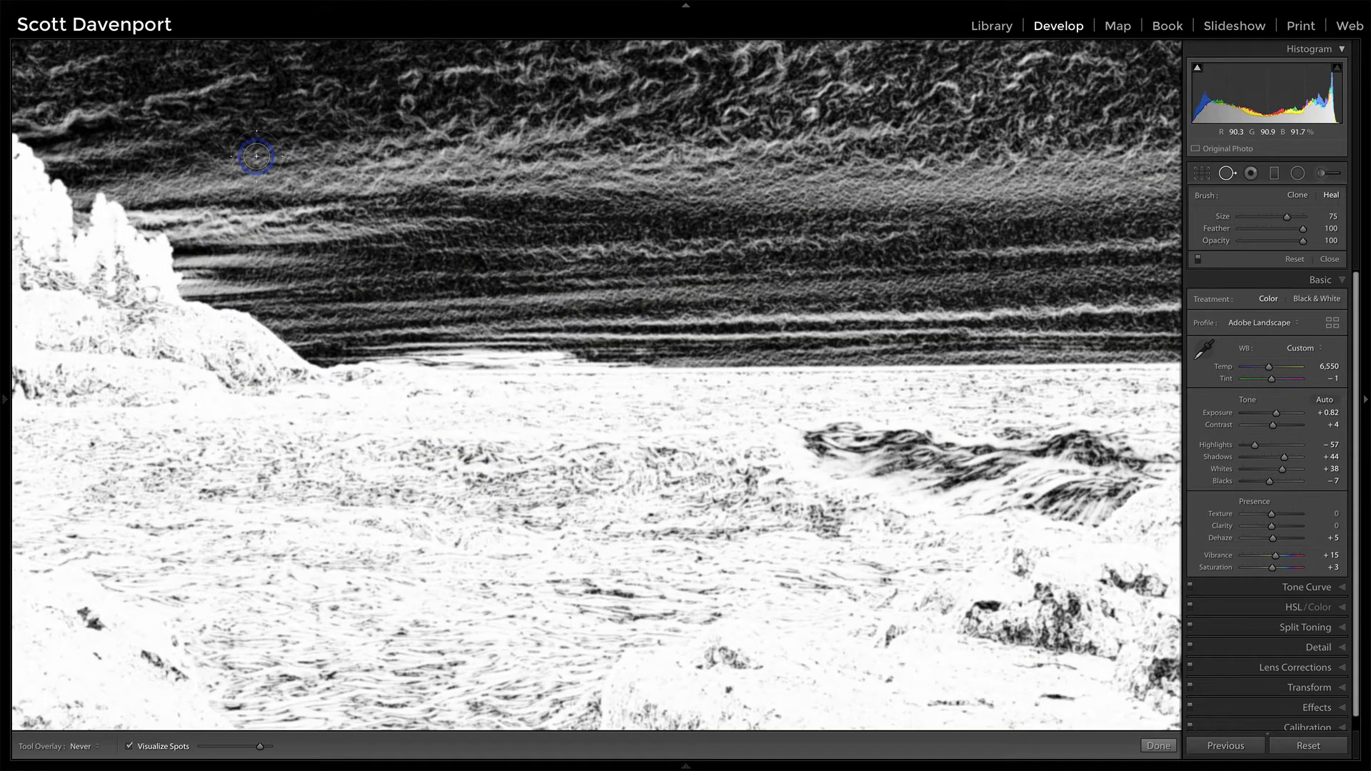
key("Home")
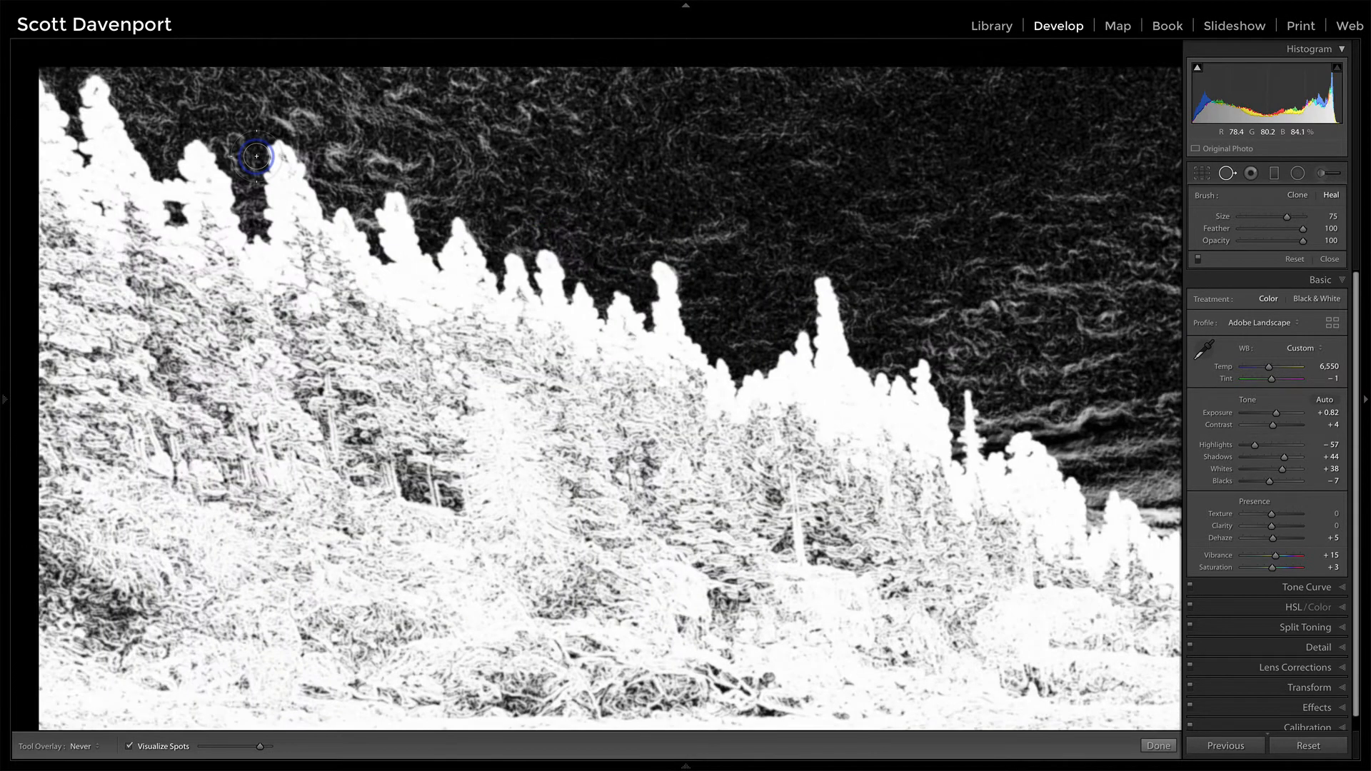
key("Page_Down")
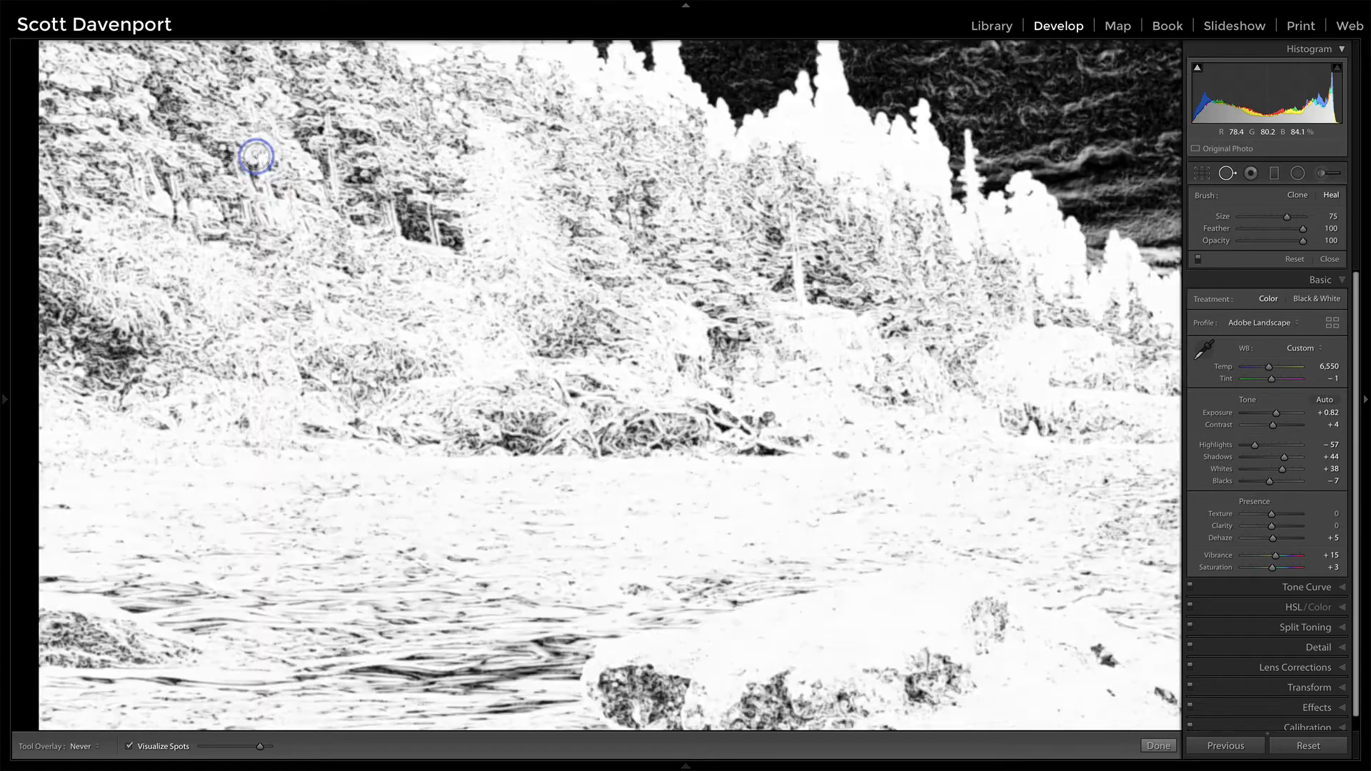
key("Page_Down")
key("Page_Up")
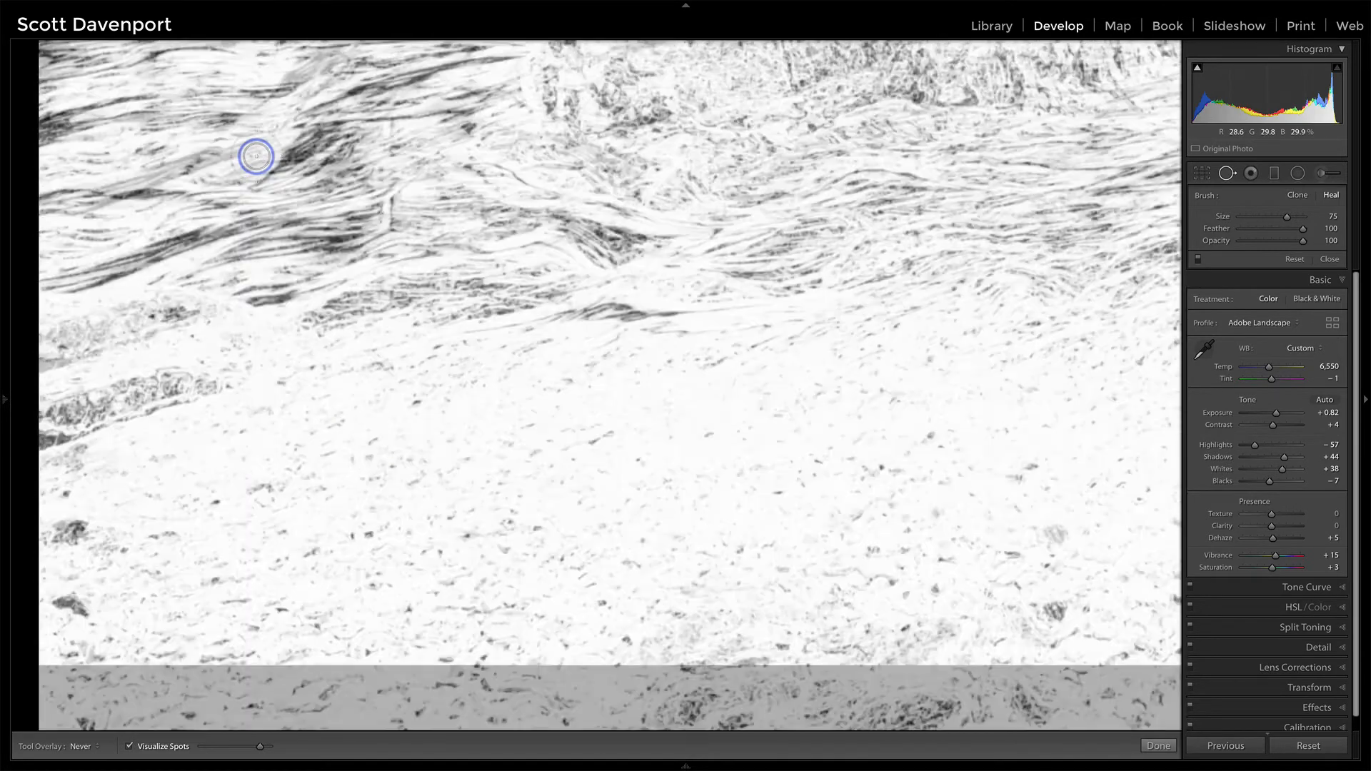
Step: Heal the distraction at the lower-left corner of the pebble beach with a size 80 spot and a feather of 44
key("a")
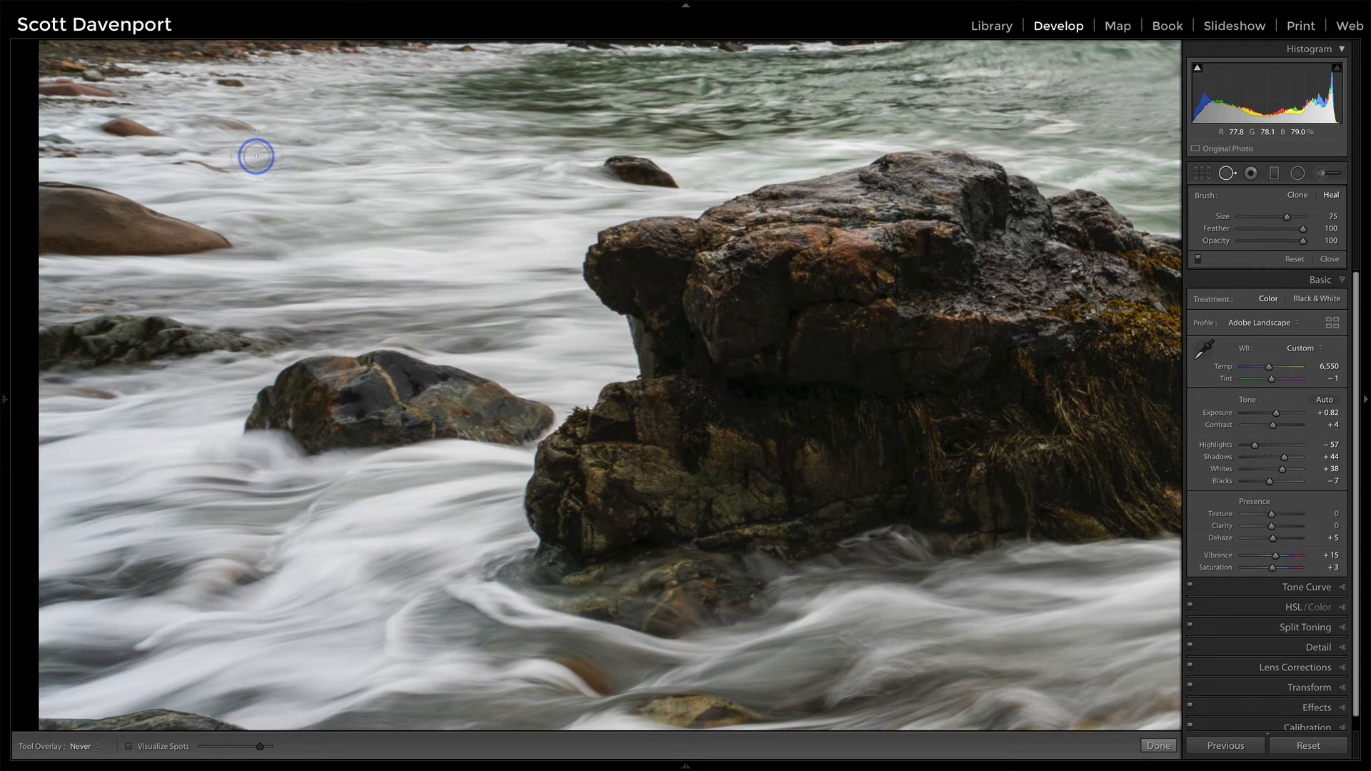
key("Page_Down")
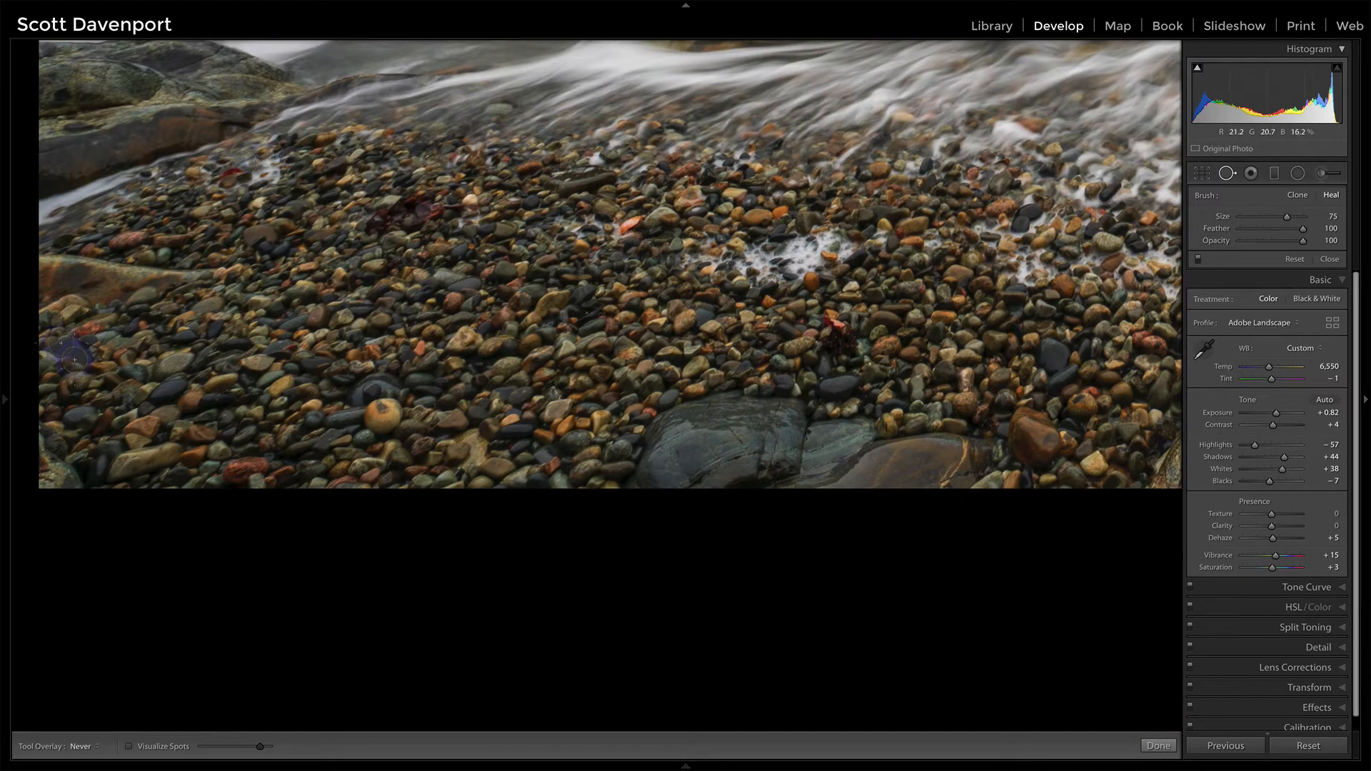
key("bracketright")
left_click(57, 456)
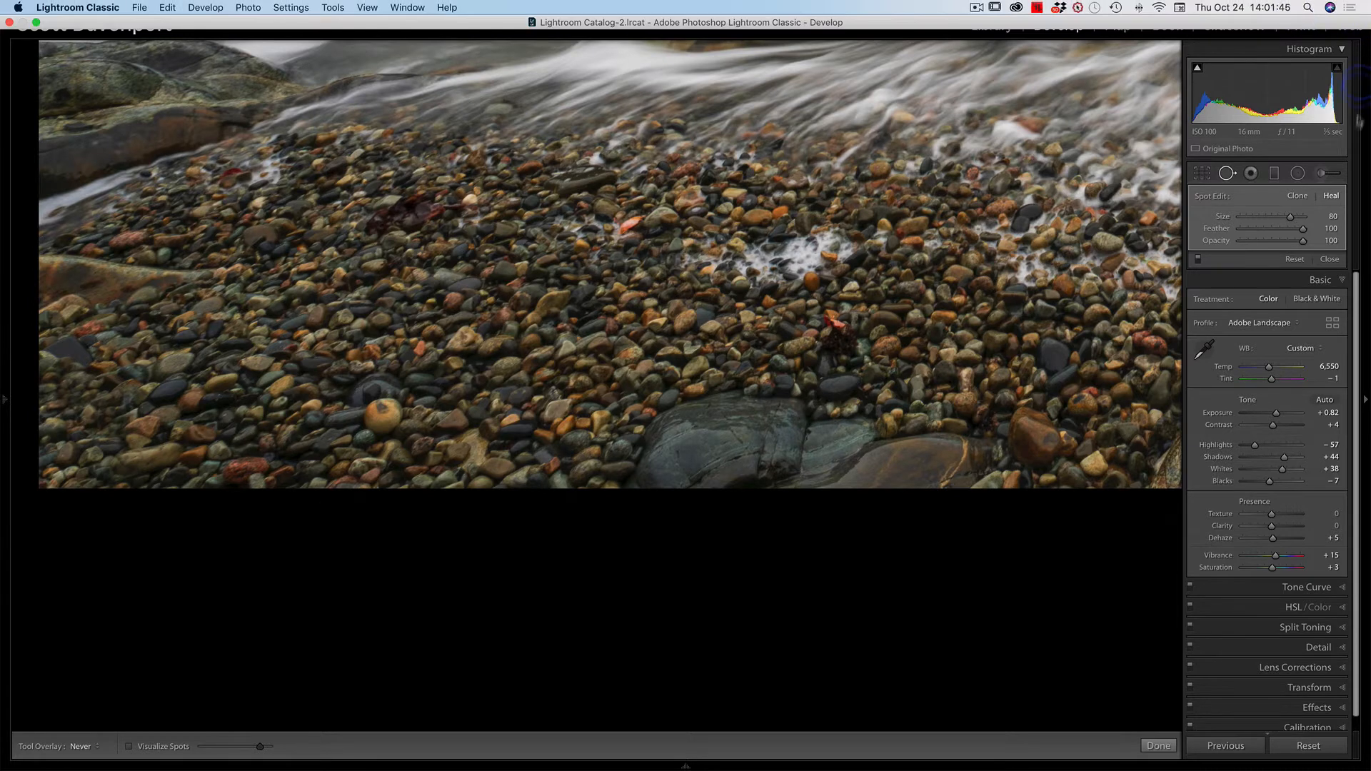
left_click_drag(1304, 228, 1269, 230)
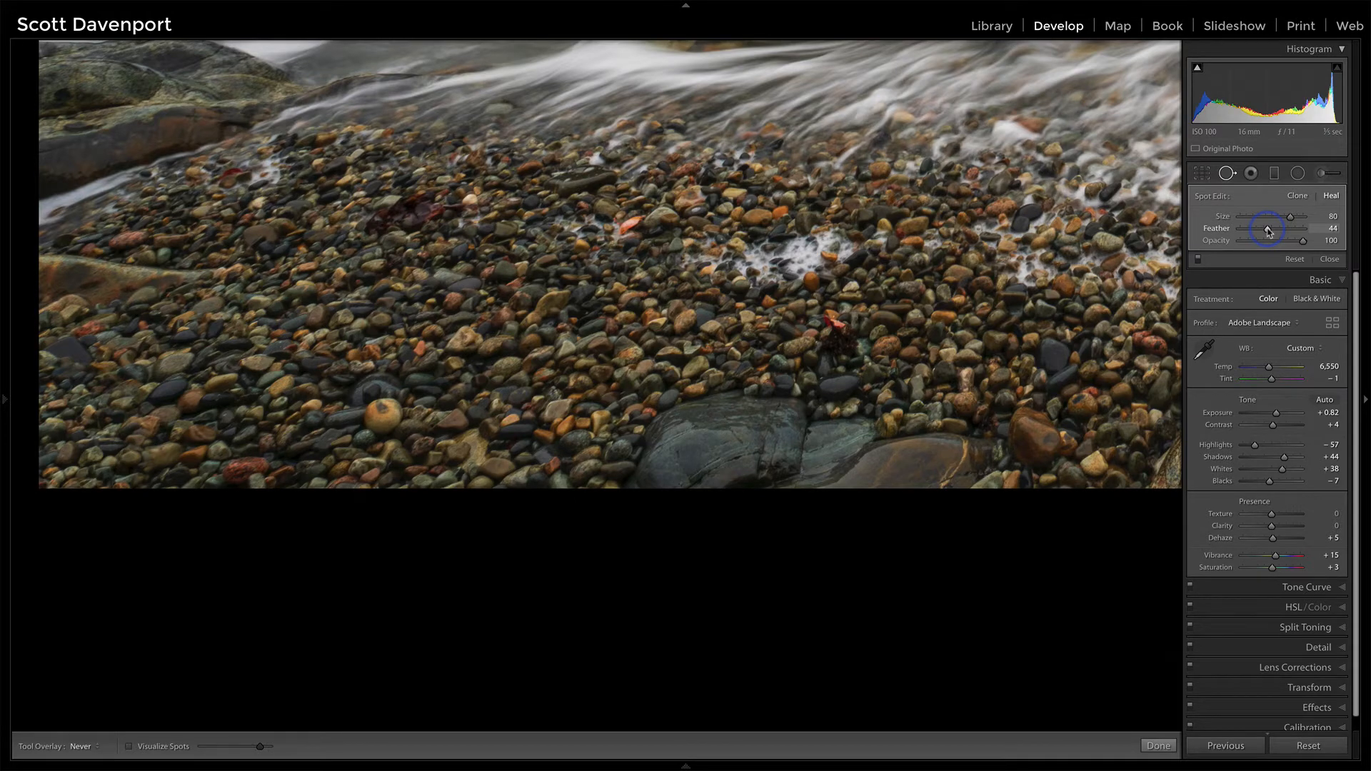
Step: Examine the right-of-centre strip of the photo from the sky down to the foreground rocks for spots, toggling Visualize Spots
key("End")
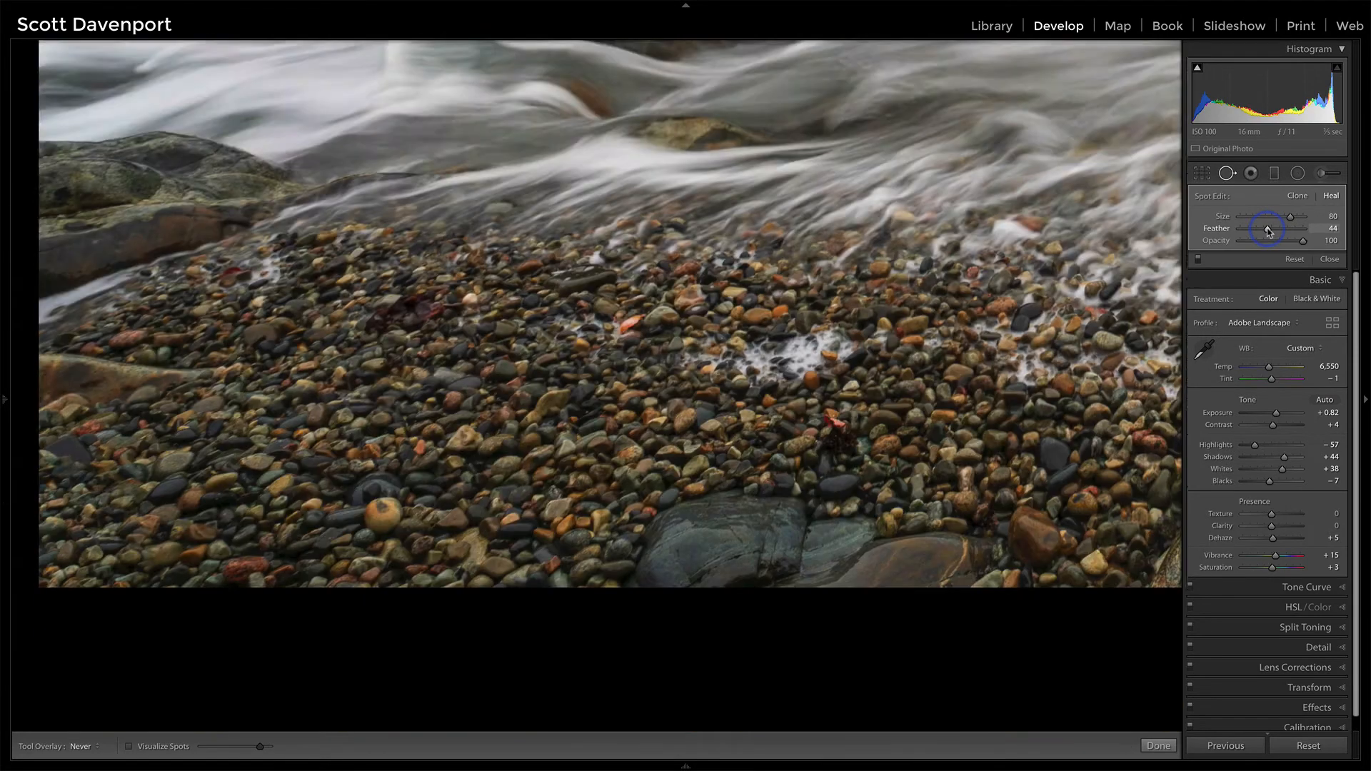
key("a")
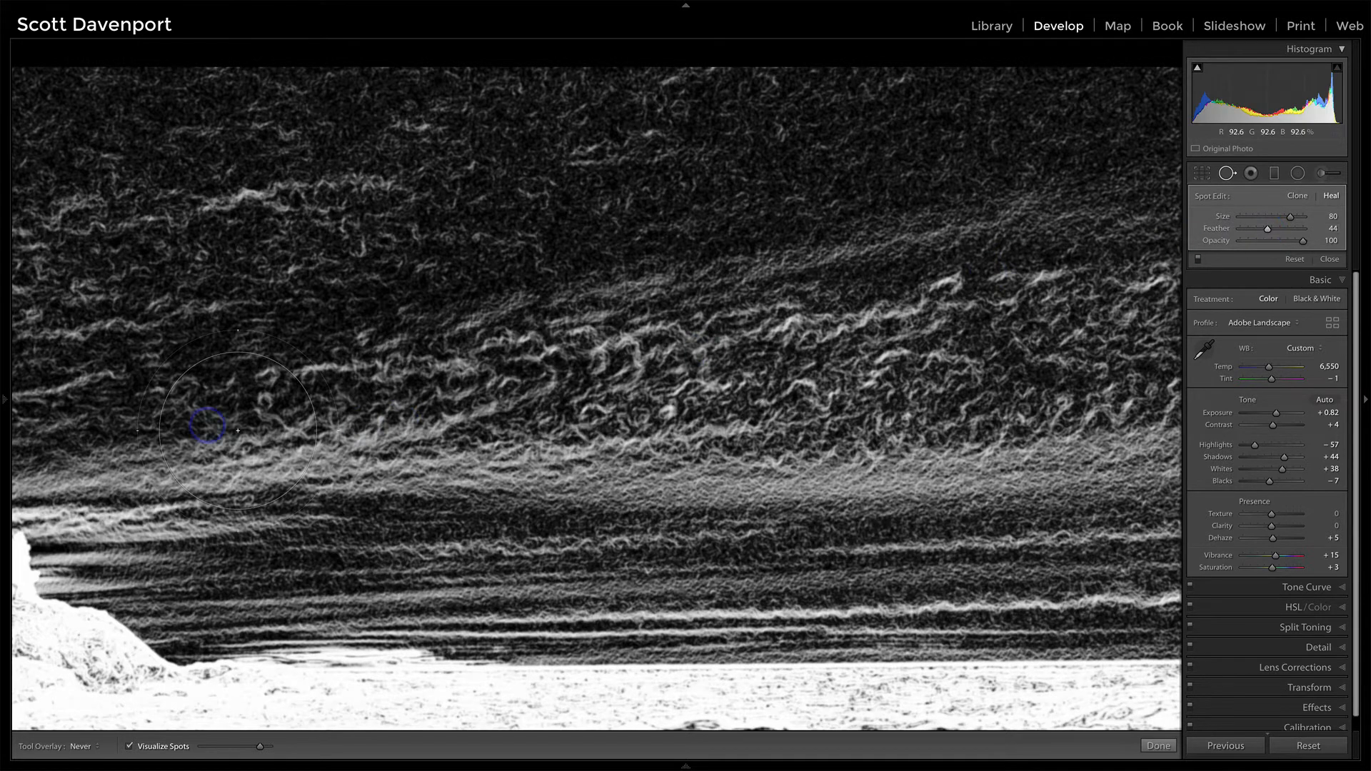
left_click(4, 400)
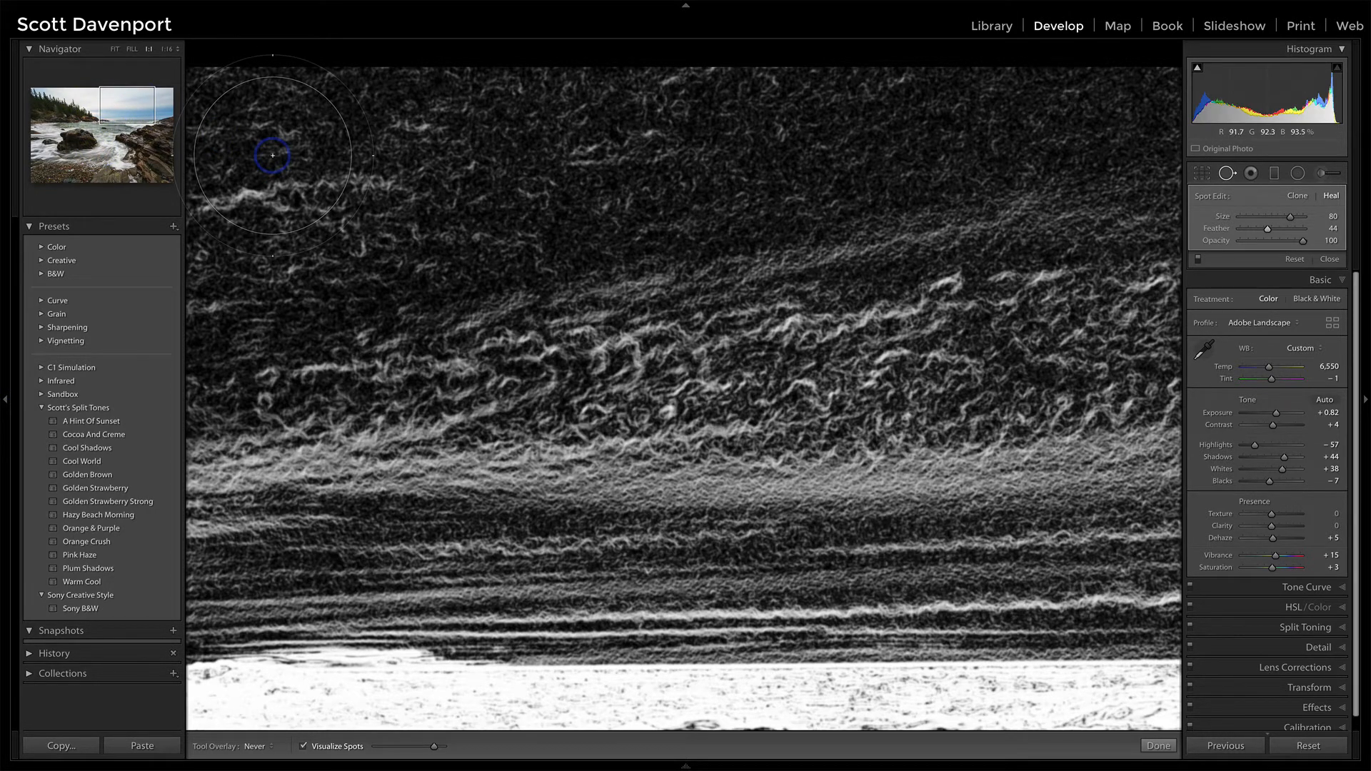
key("Page_Down")
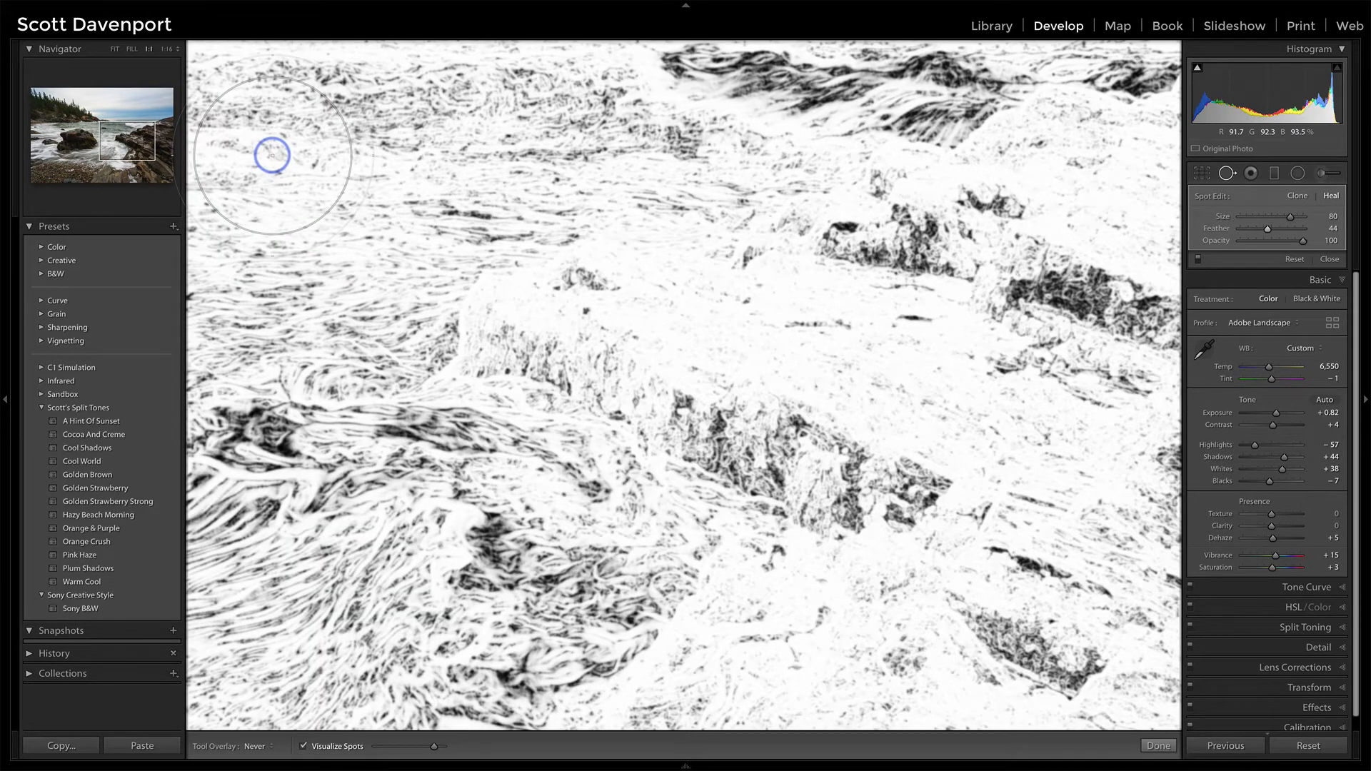
key("a")
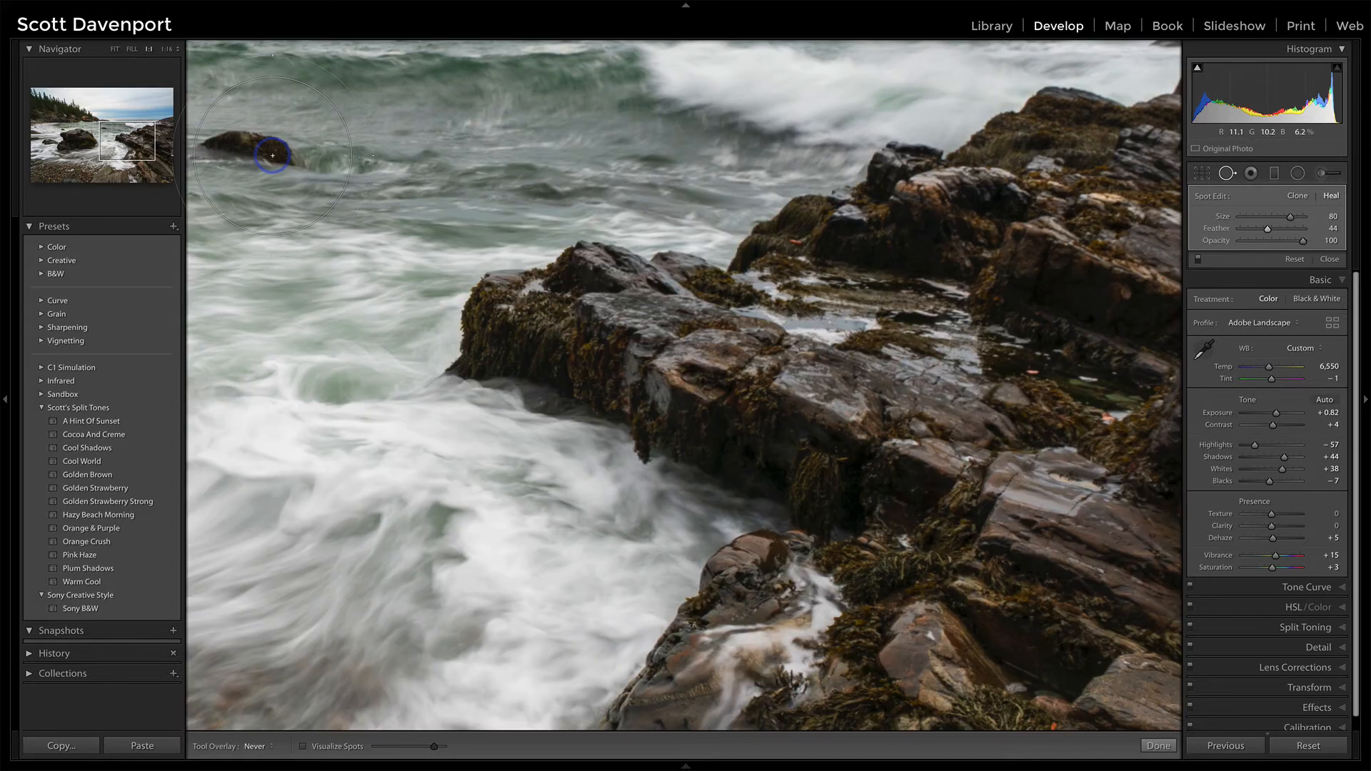
key("a")
scroll(272, 155, "down", 5)
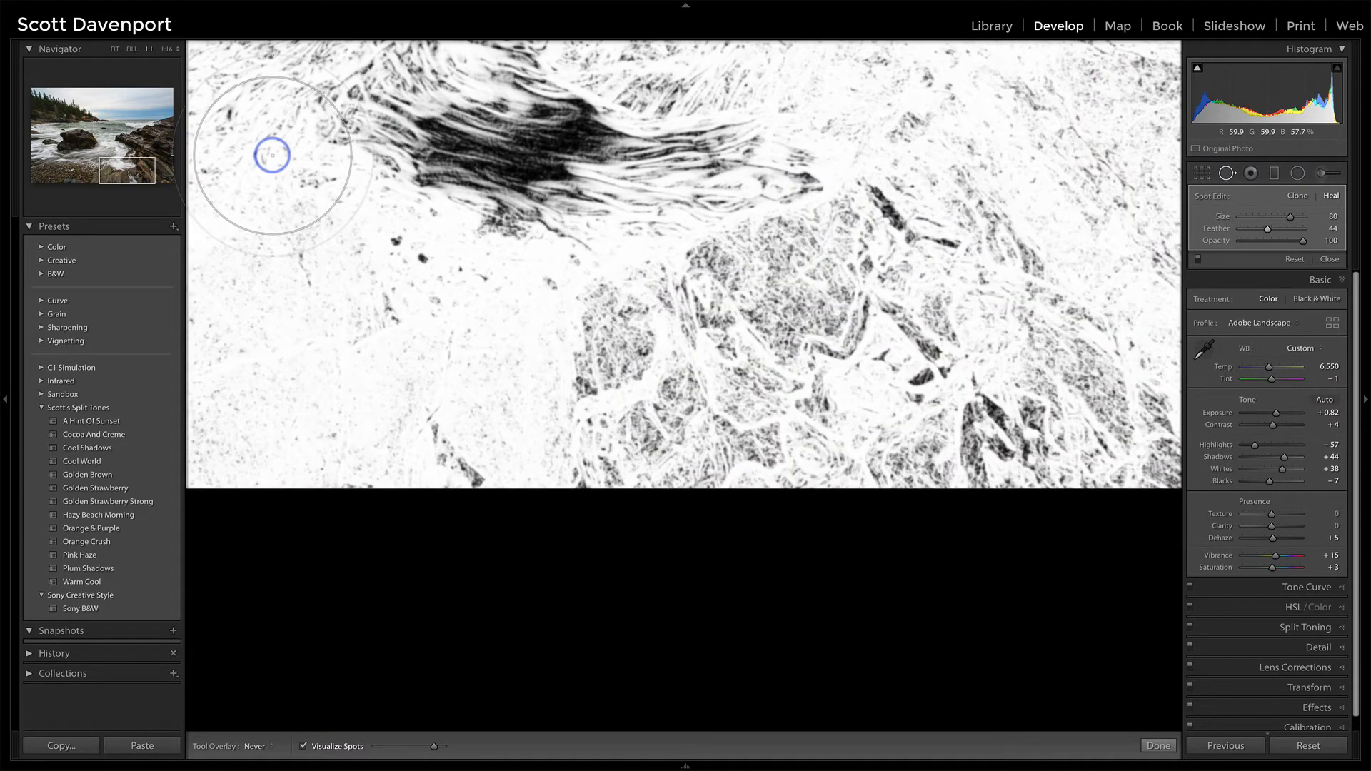
key("a")
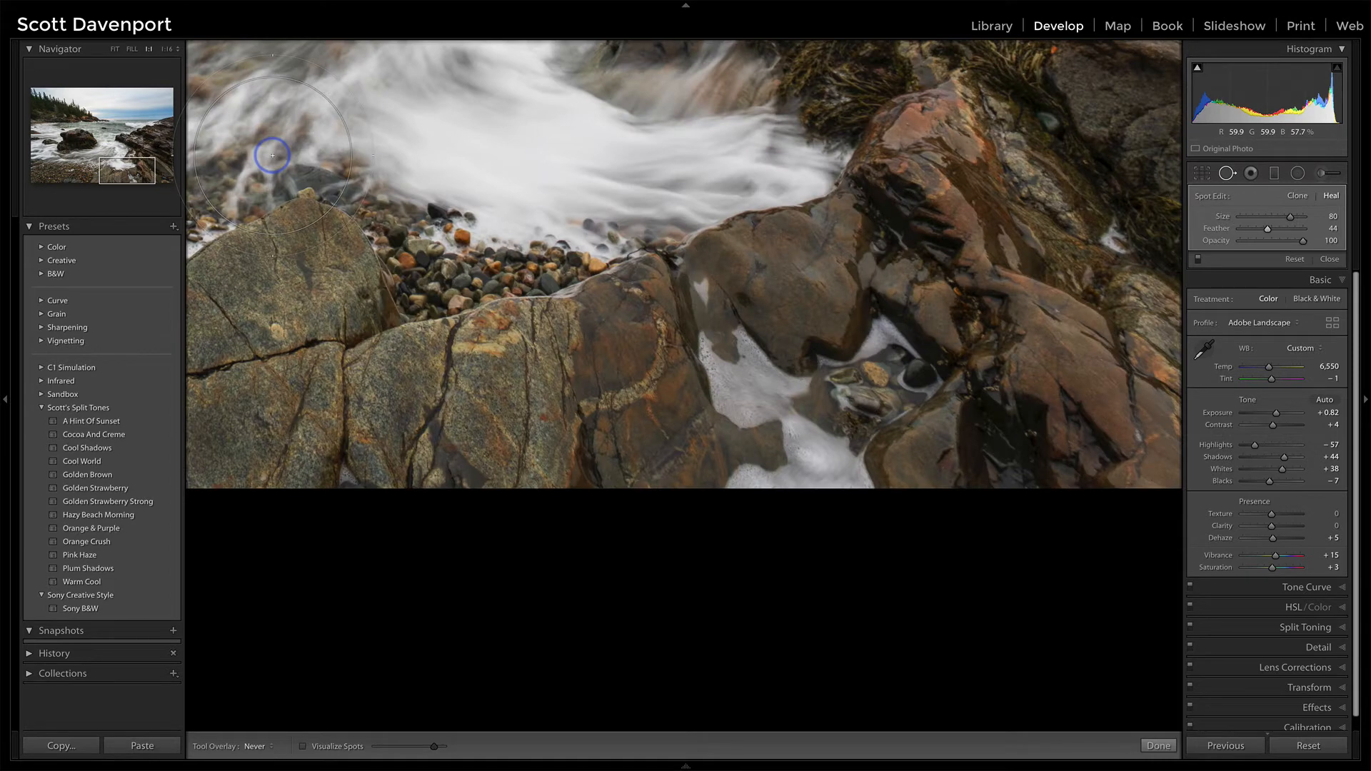
key("a")
Step: Examine the photo's right edge from sky to rocks for spots with Visualize Spots, and return to the full photo
key("Page_Down")
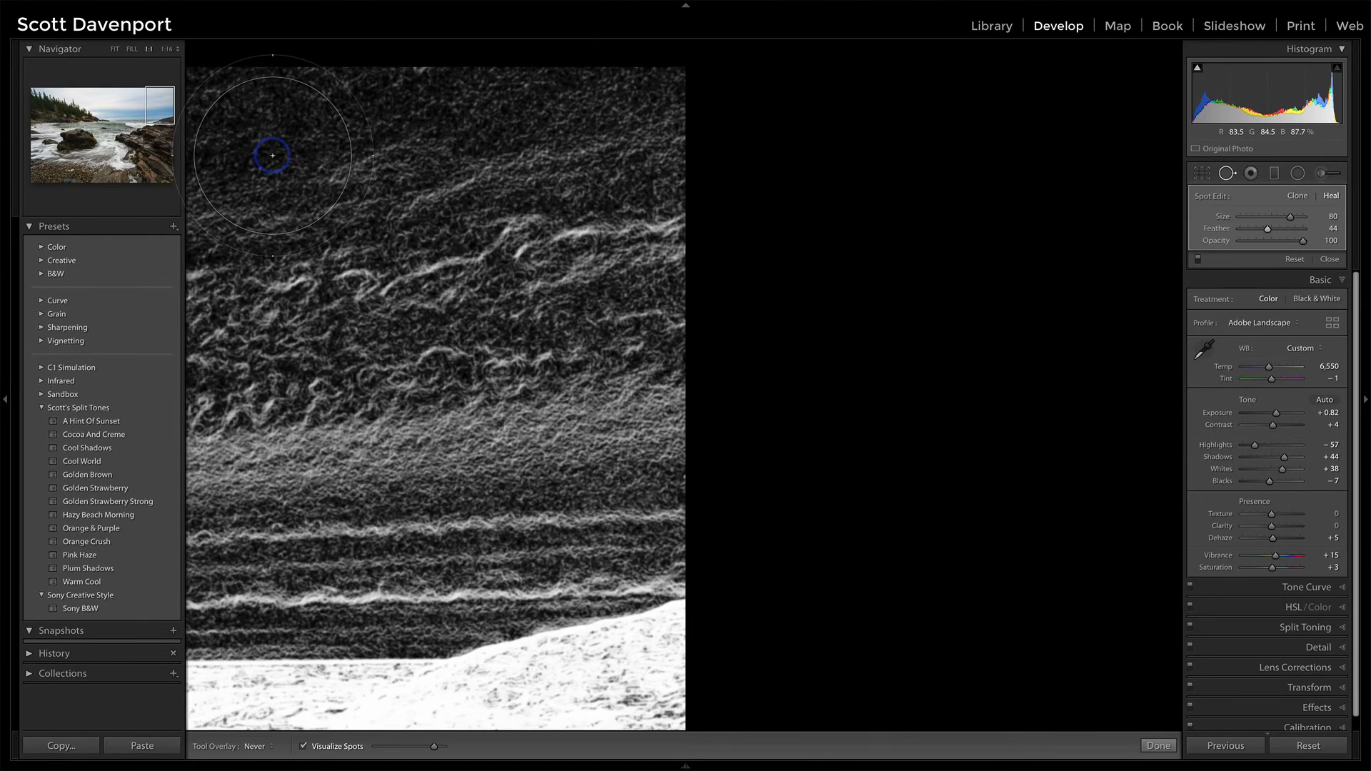
key("a")
key("a")
key("Page_Down")
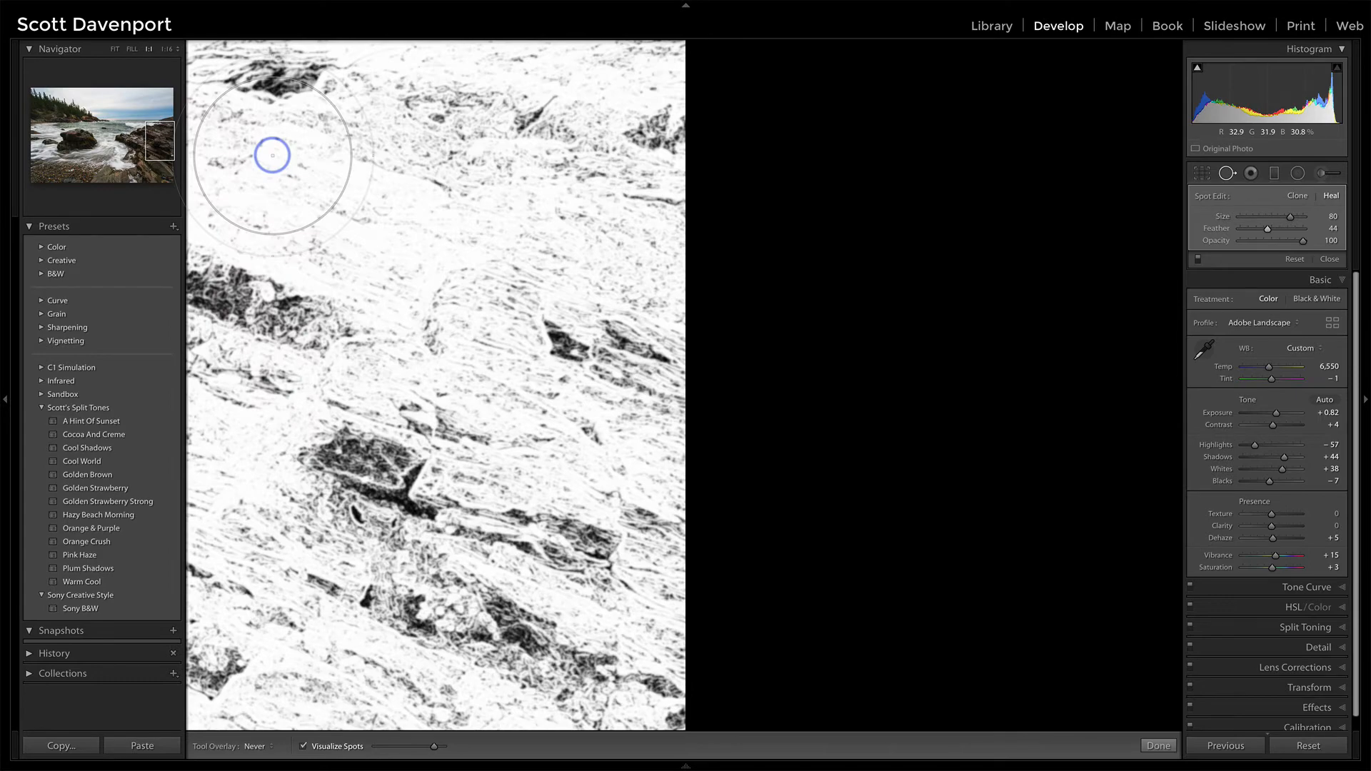
key("Page_Down")
key("a")
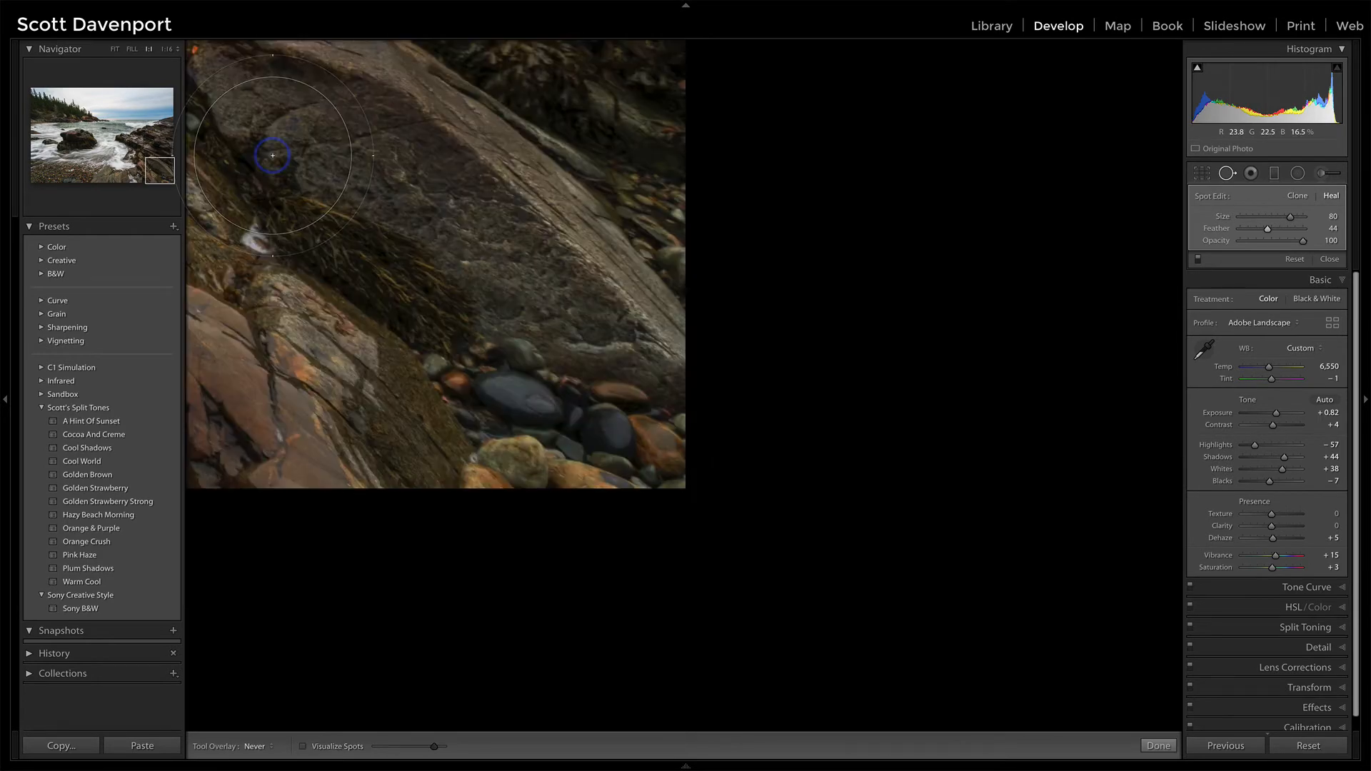
key("z")
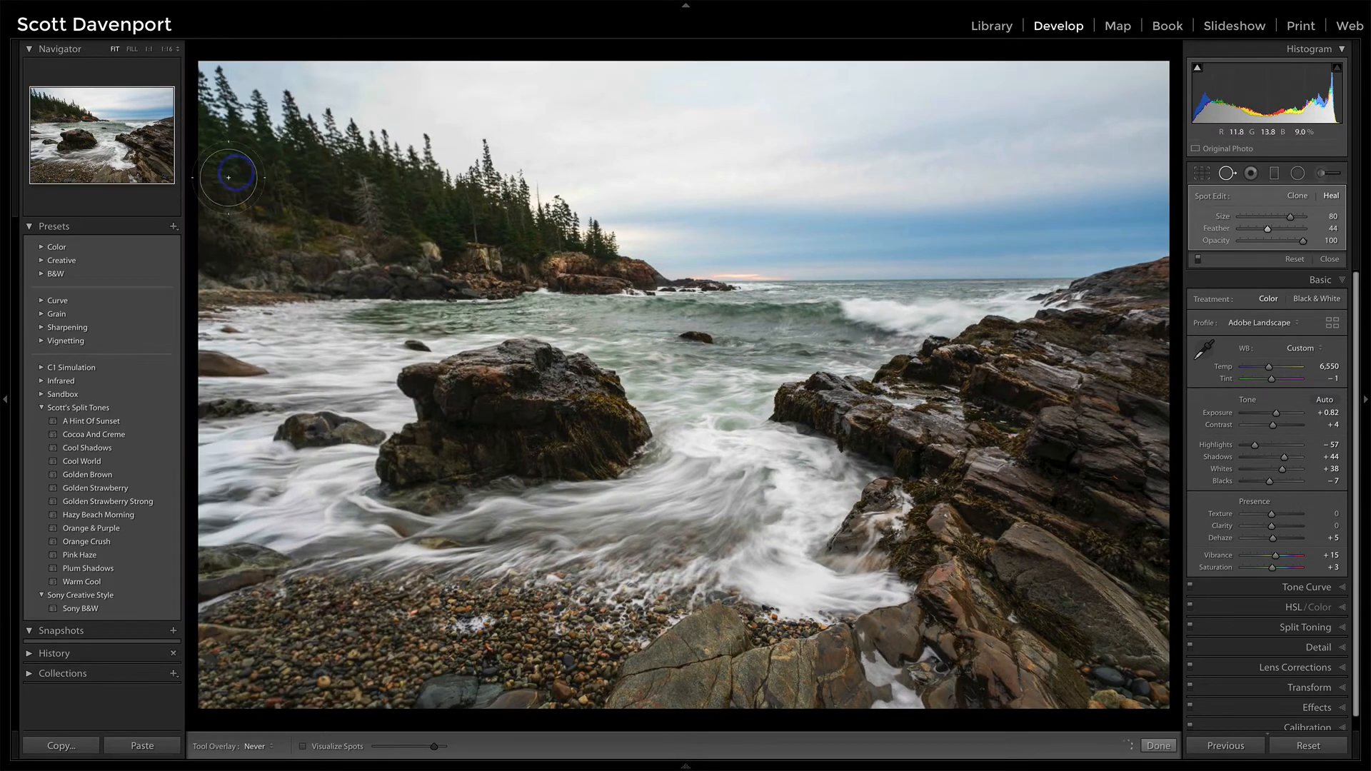
left_click(5, 400)
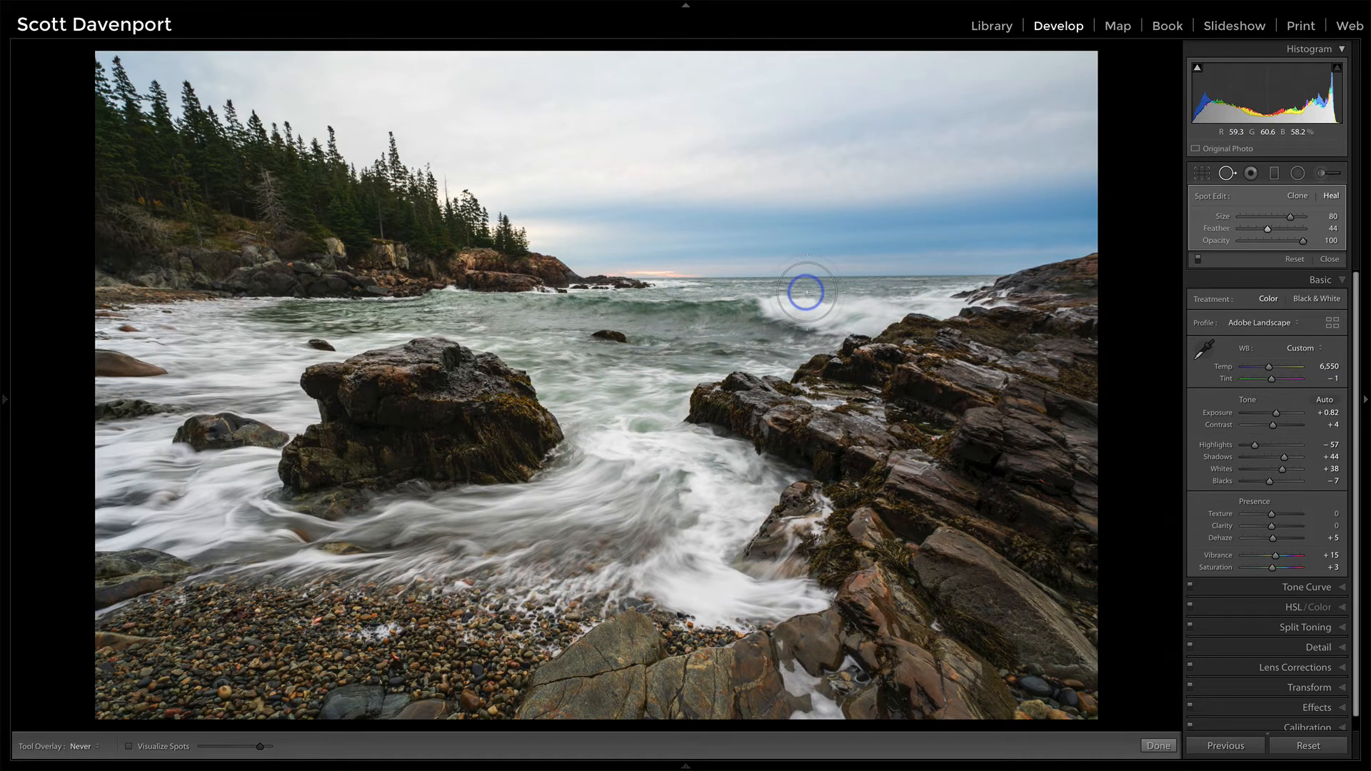
Step: Straighten the photo along the sea horizon to an angle of 0.43 with Crop & Straighten
key("r")
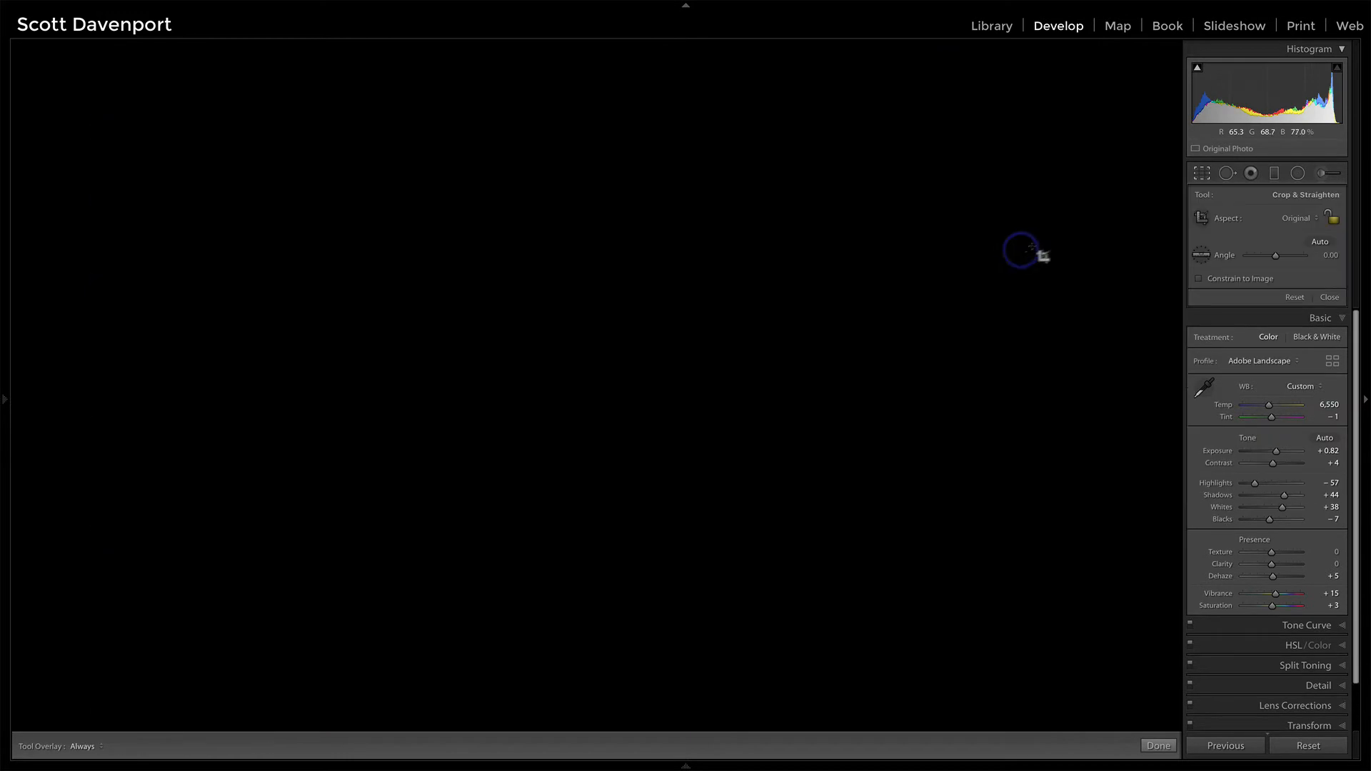
left_click(1200, 250)
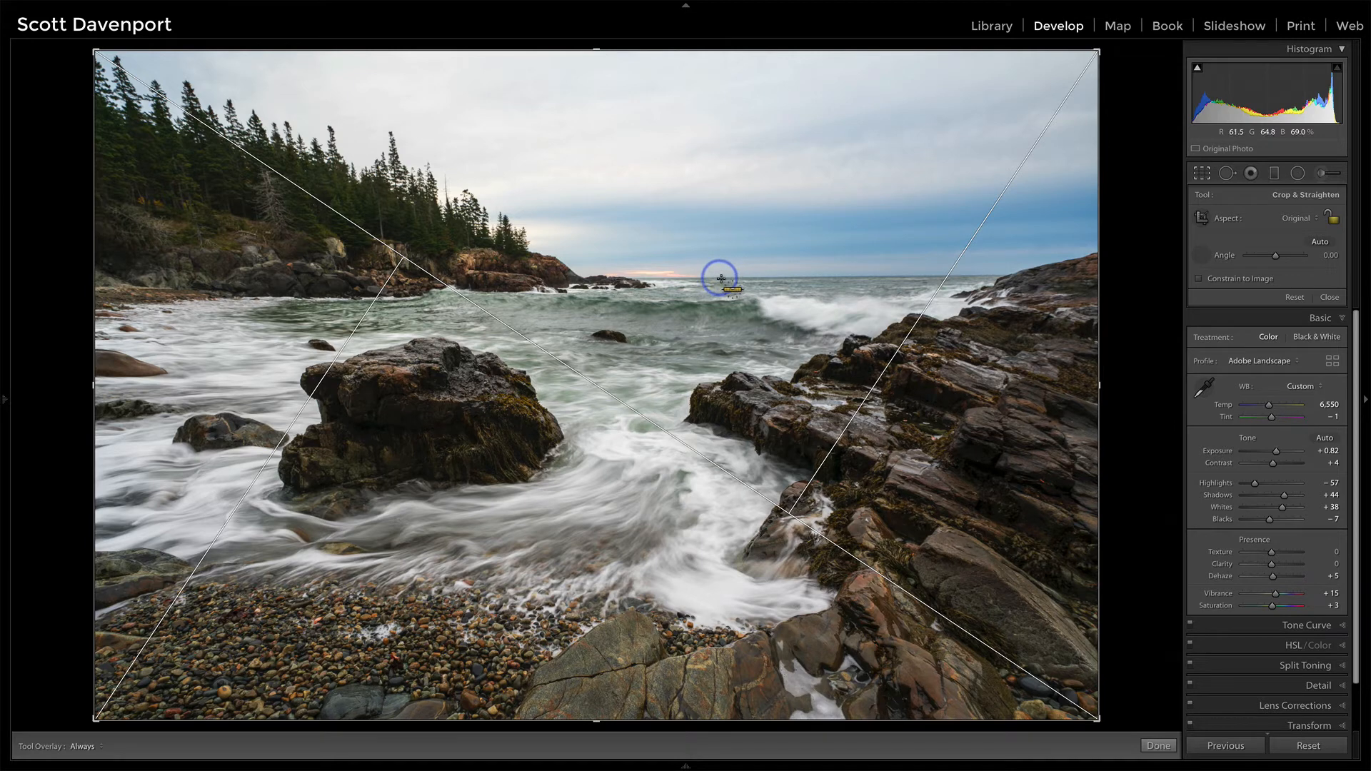
left_click_drag(720, 277, 917, 276)
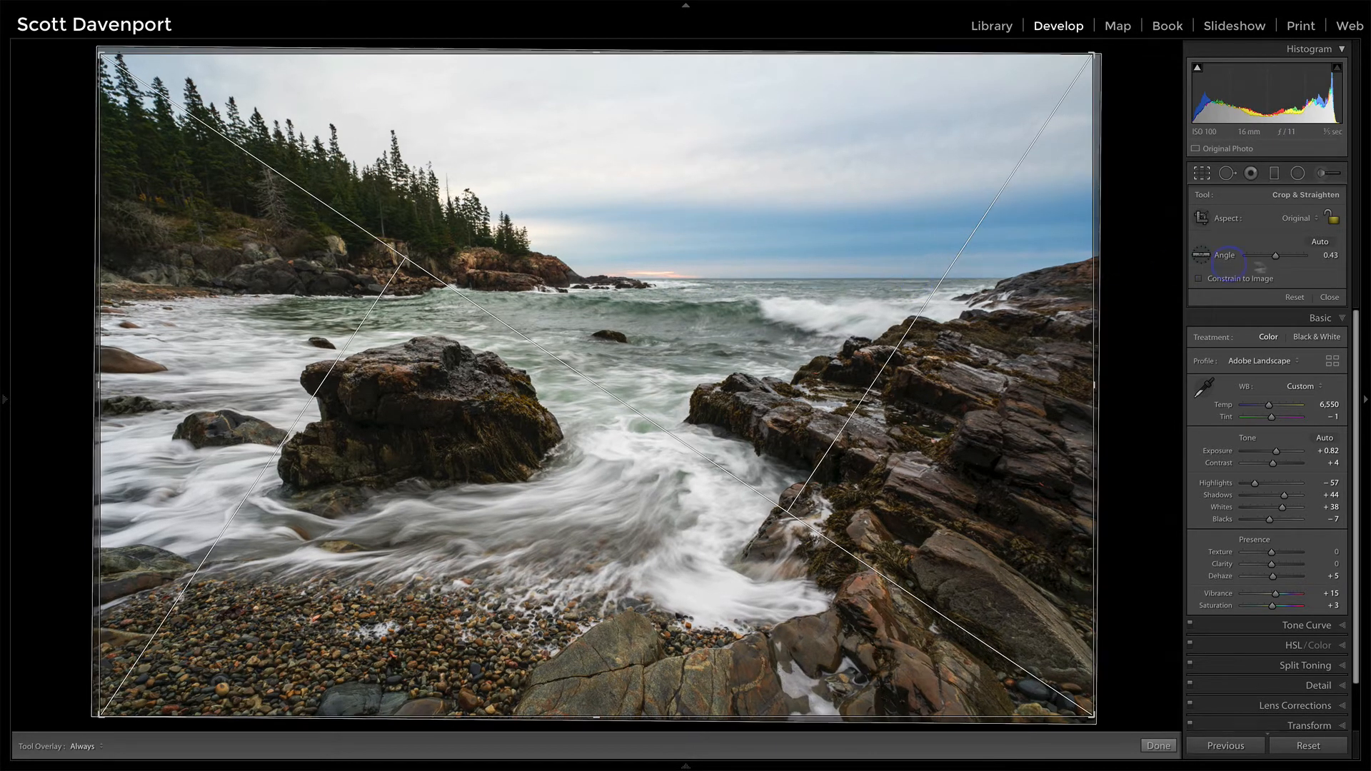
left_click(1330, 297)
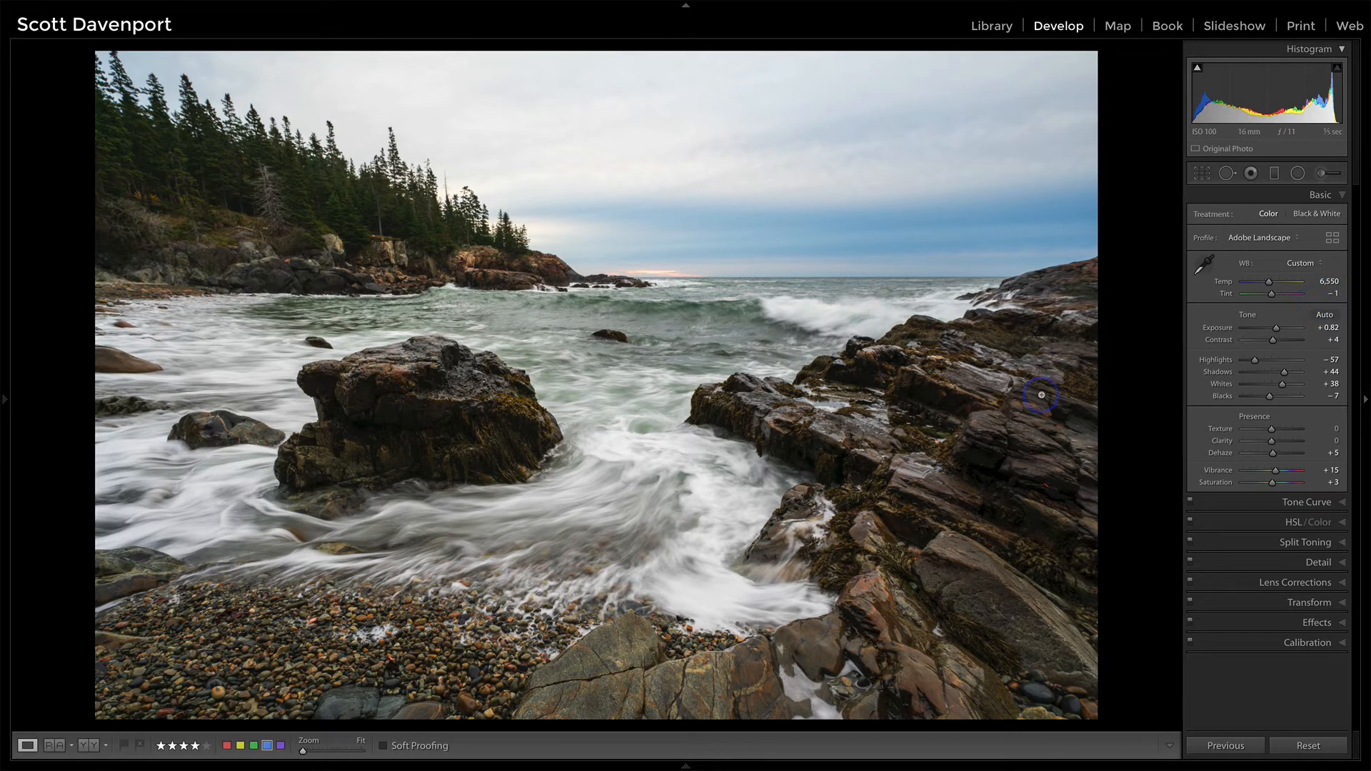
Step: Crop the straightened photo slightly tighter from its right-hand corners, apply the crop, and inspect the trees at the upper-left corner
key("r")
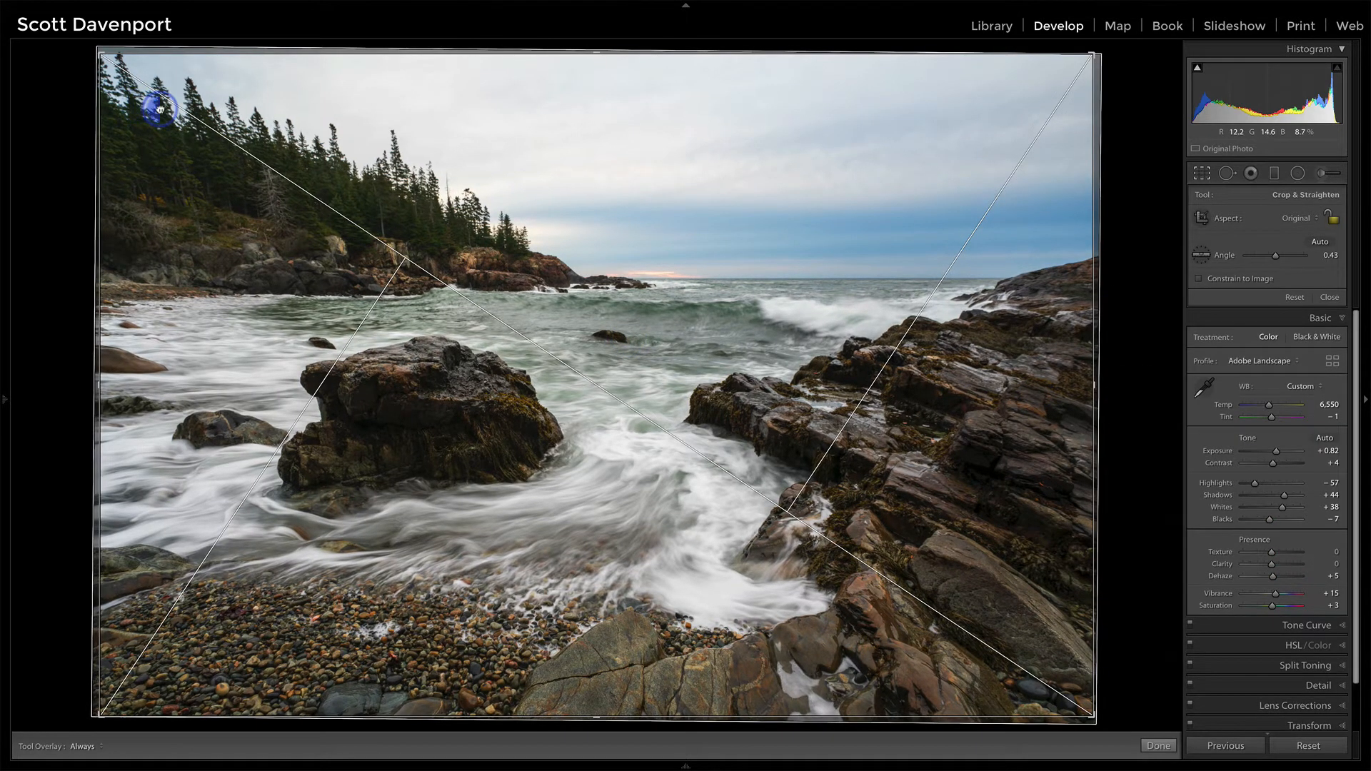
left_click_drag(158, 109, 160, 120)
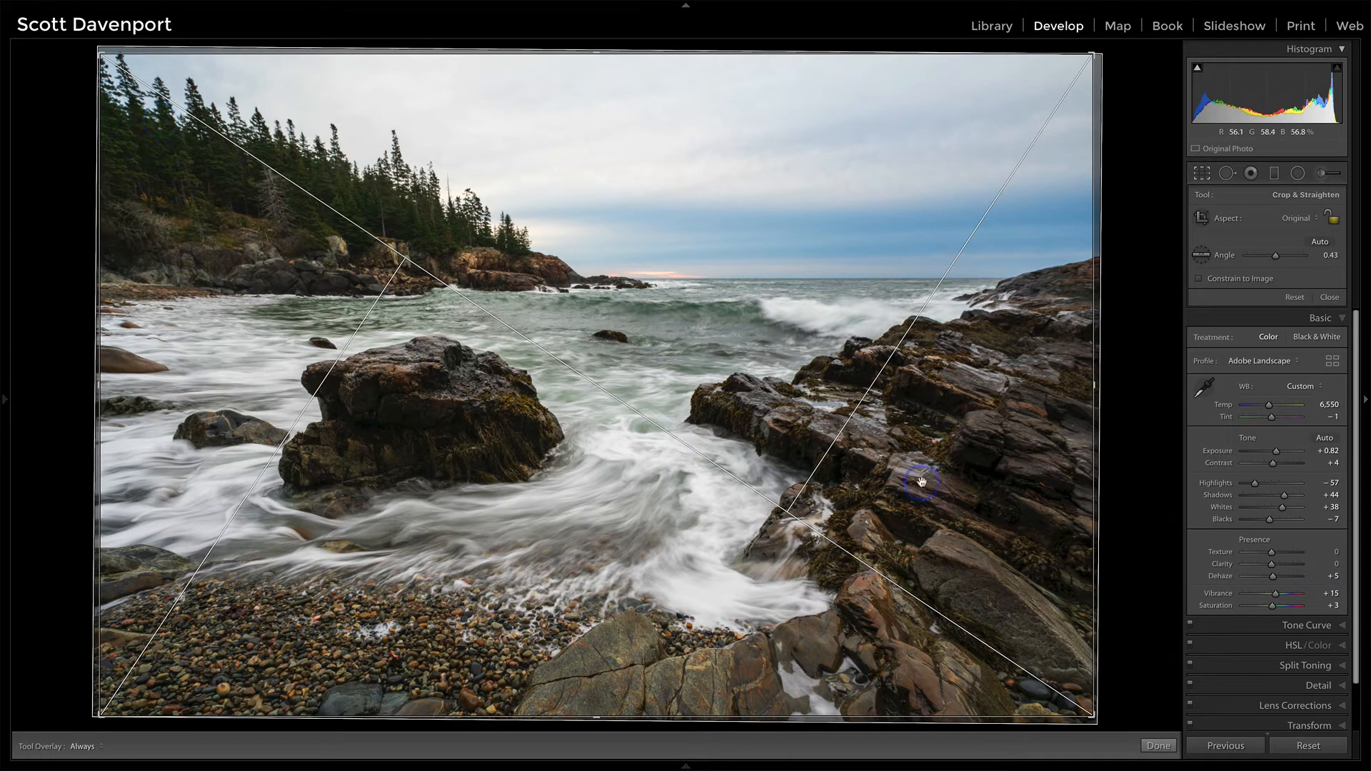
left_click_drag(1090, 715, 1088, 715)
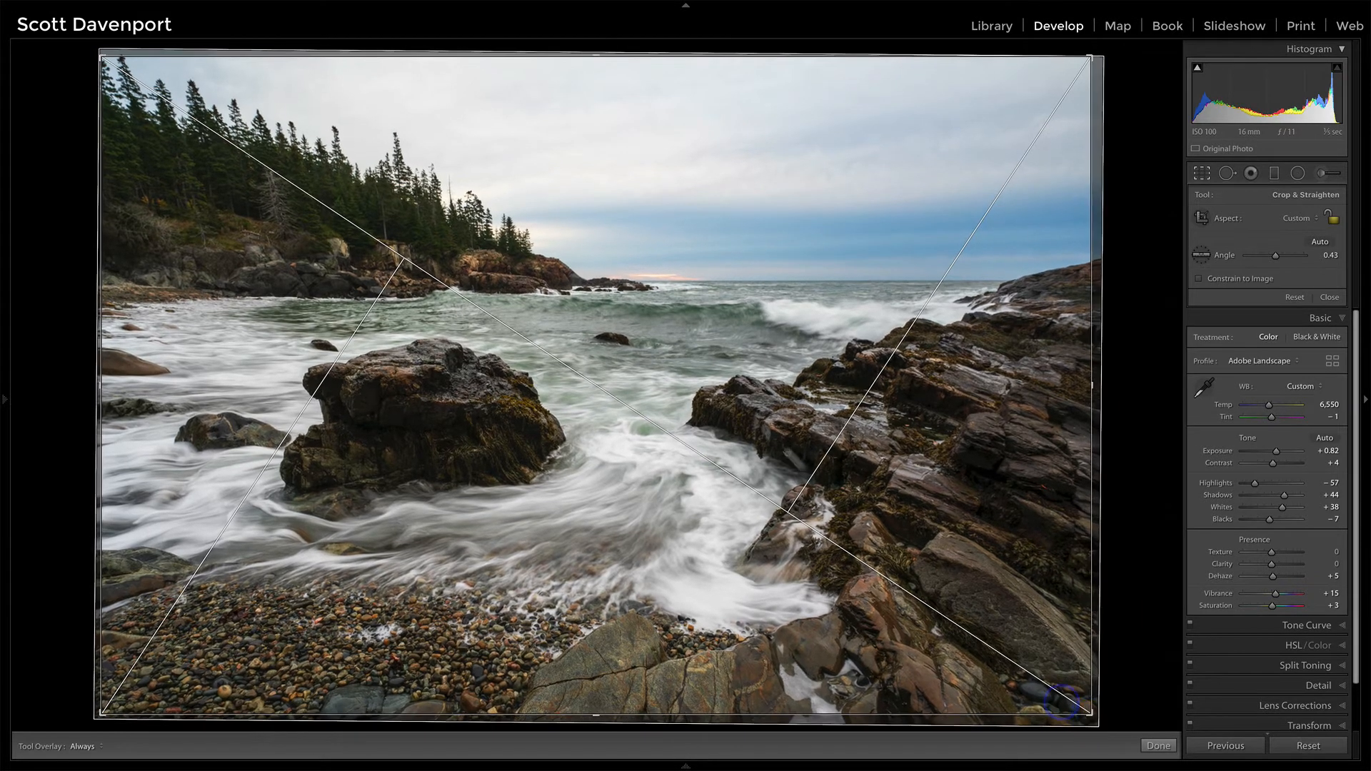
mouse_move(748, 389)
left_mouse_down()
mouse_move(757, 404)
mouse_move(743, 400)
left_mouse_up()
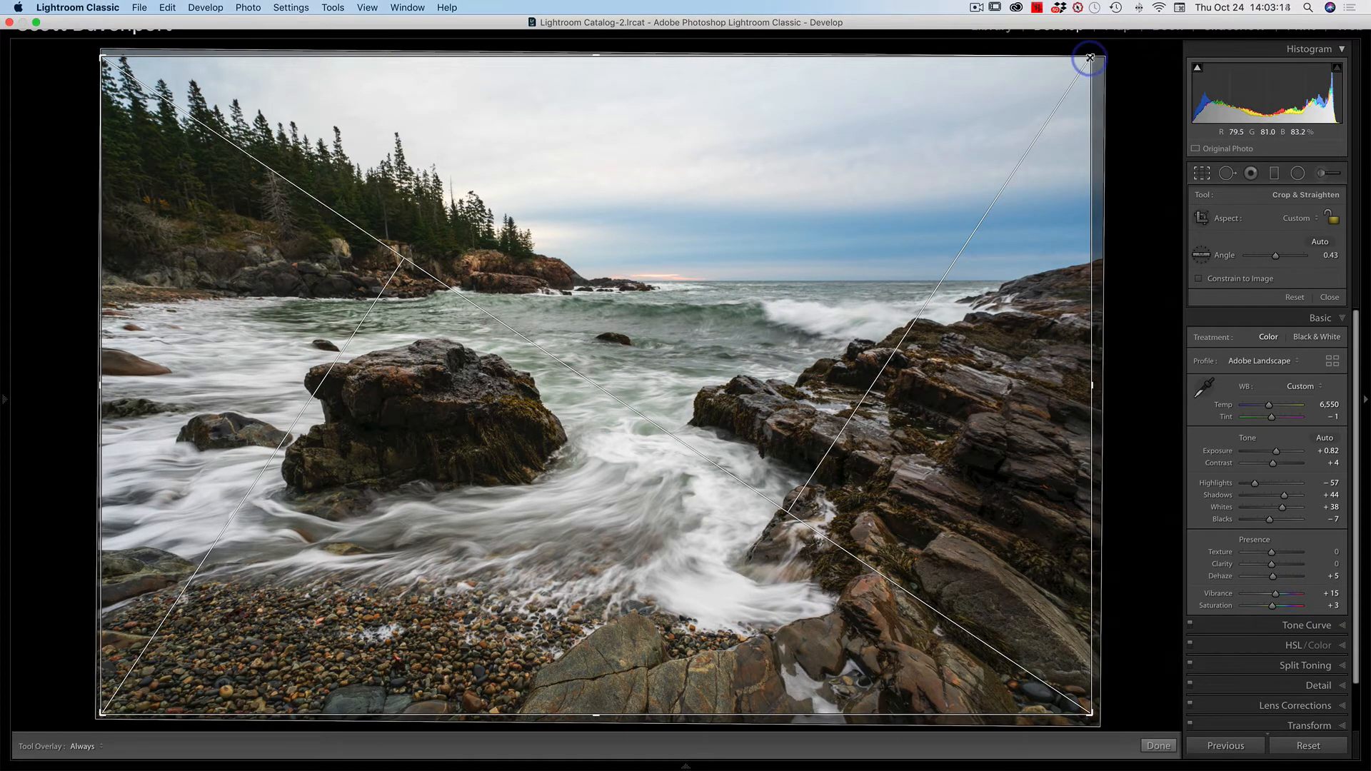
left_click_drag(1090, 57, 1087, 61)
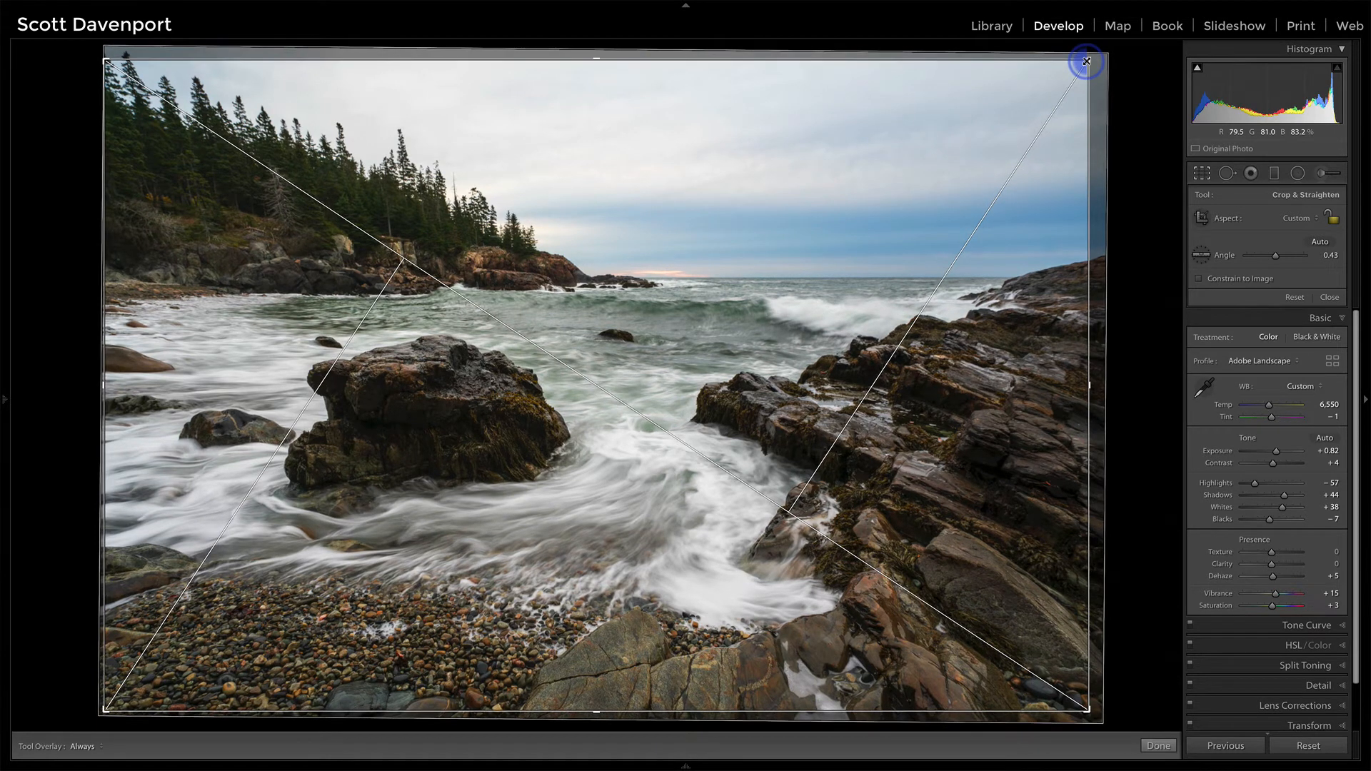
key("Return")
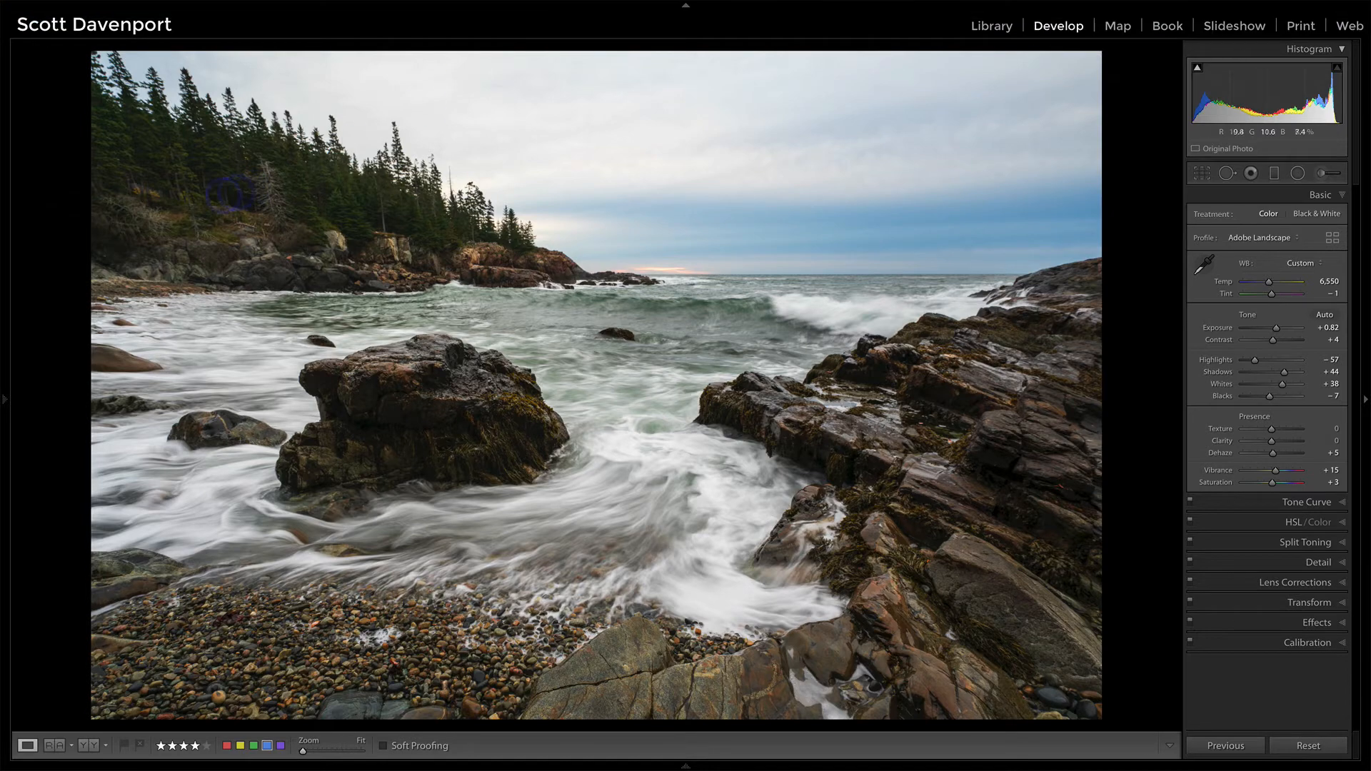
left_click(117, 84)
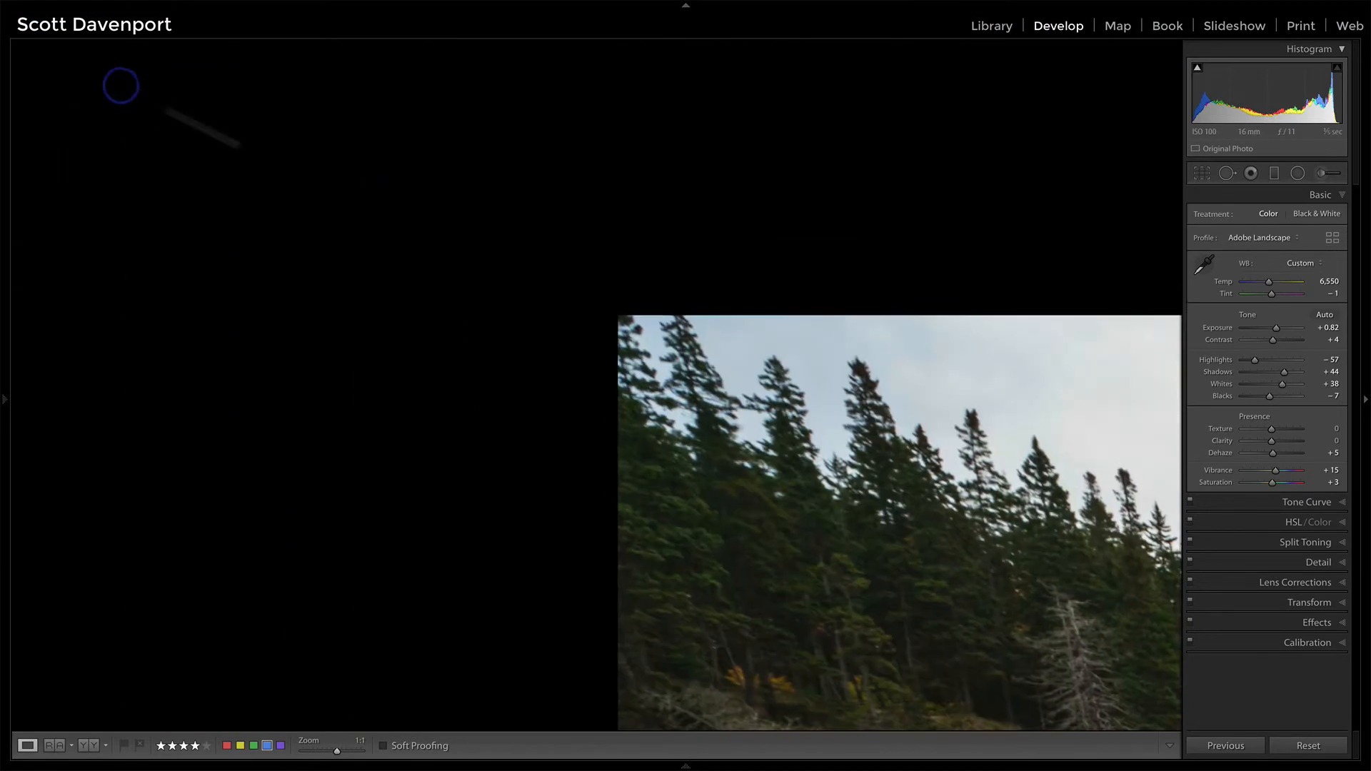
left_click(864, 554)
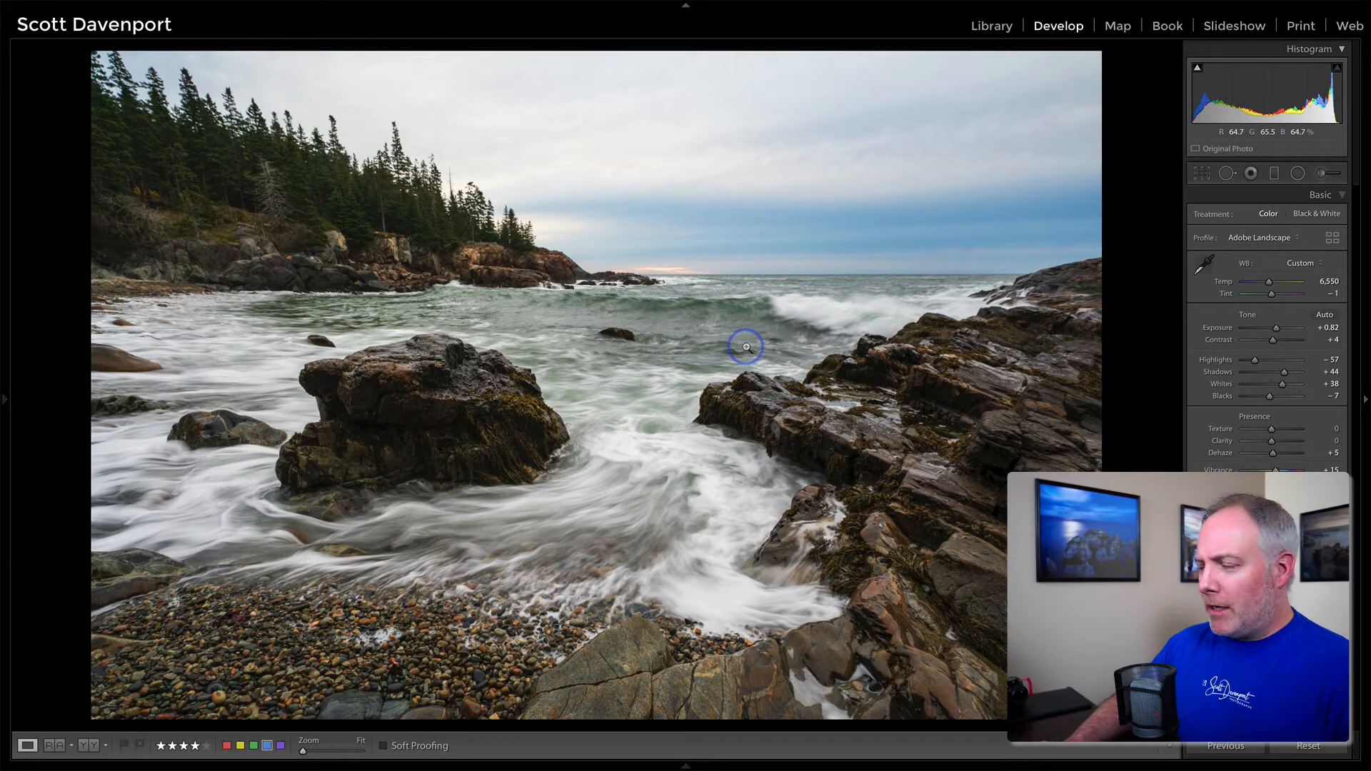
Step: Set the Blue saturation to +8 and the Blue luminance to -8 in the HSL adjustments
left_click(1292, 521)
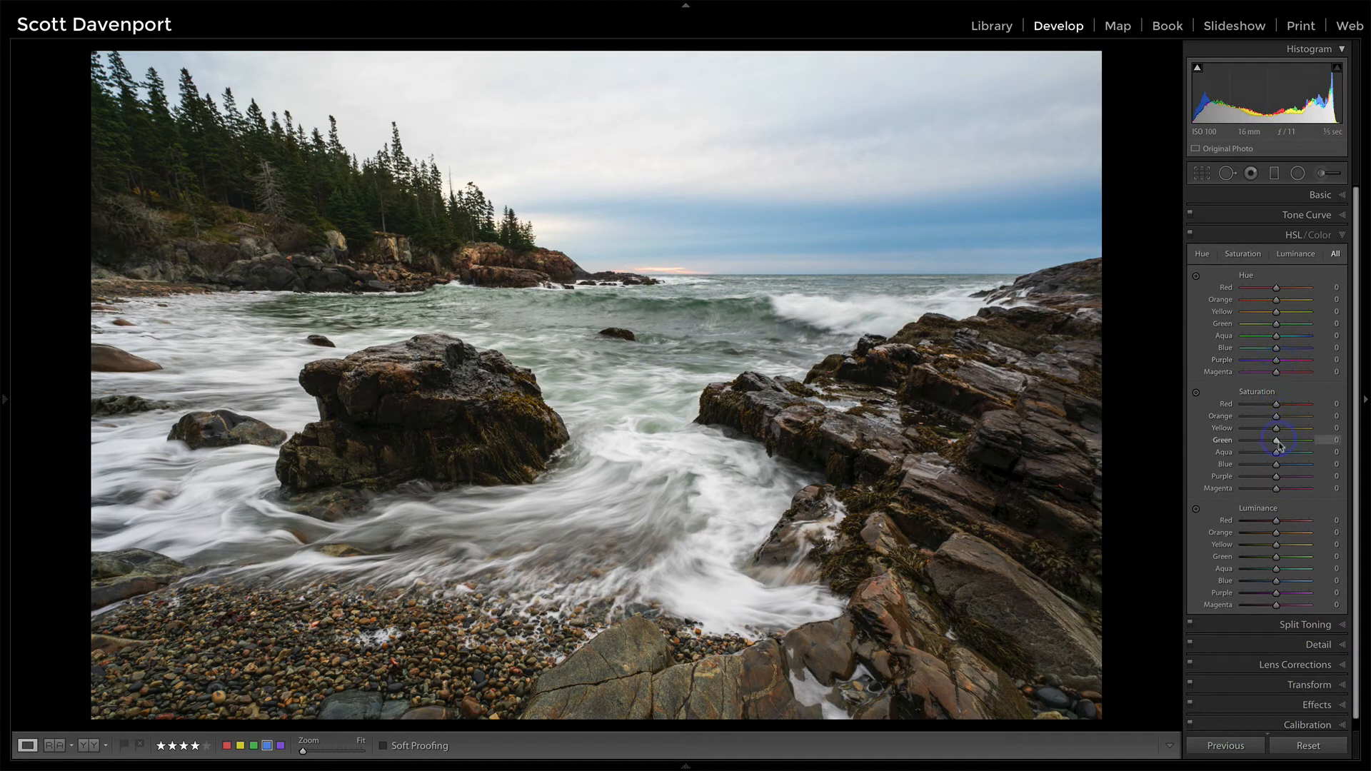
left_click_drag(1278, 467, 1281, 467)
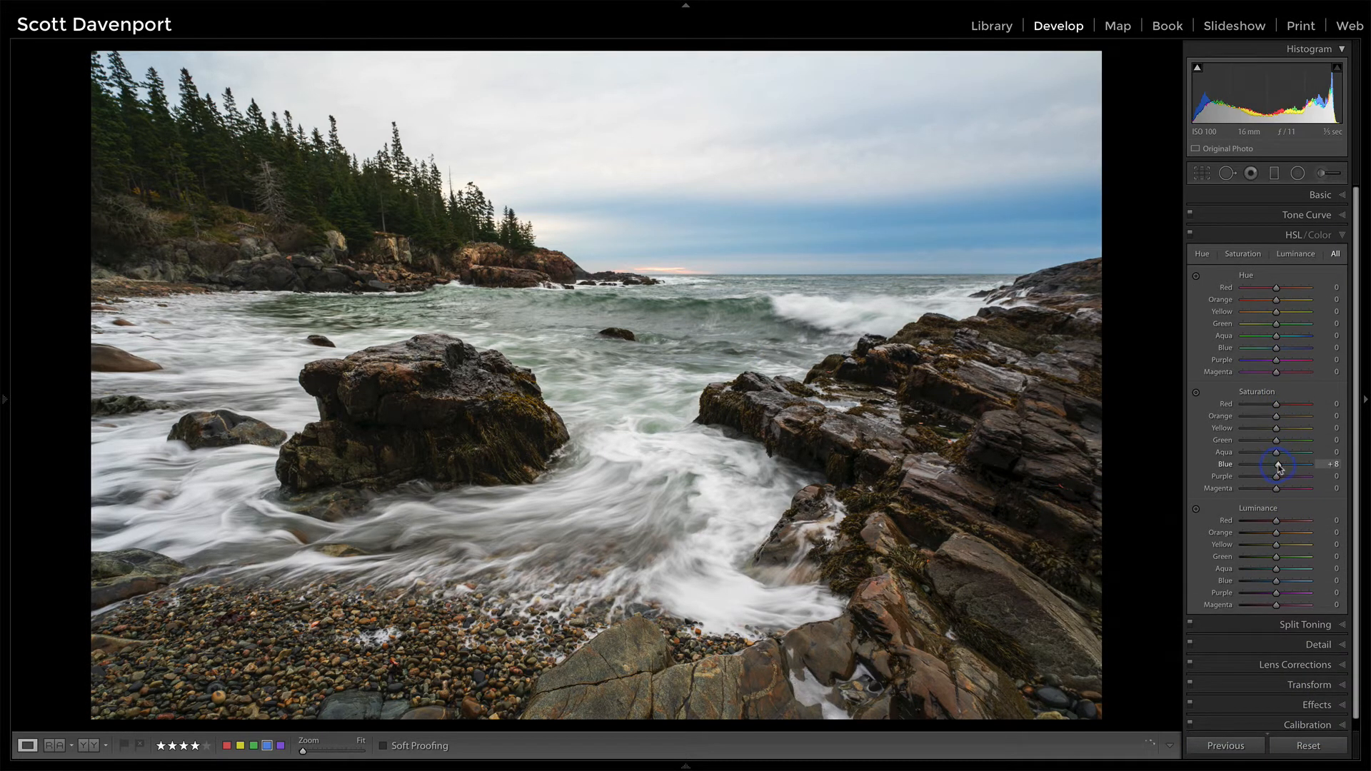
left_click_drag(1278, 581, 1276, 582)
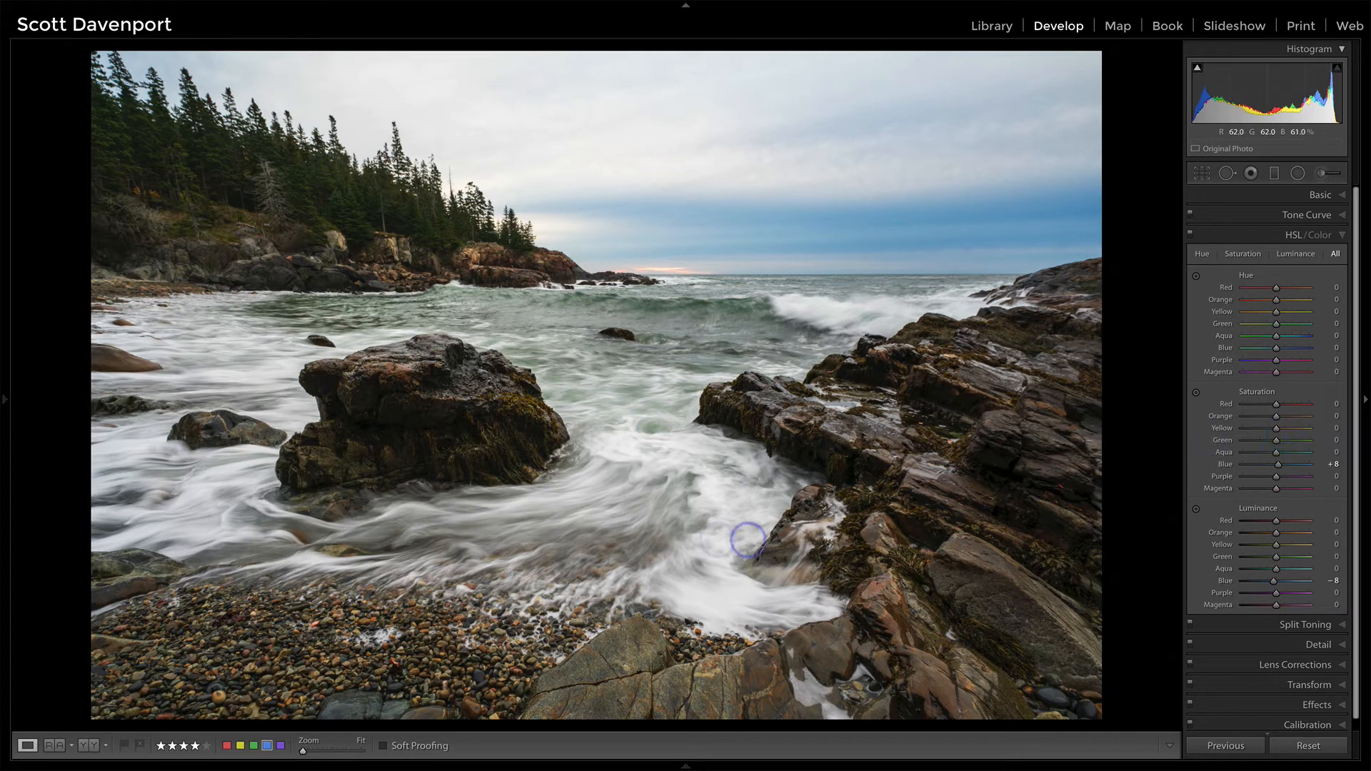
Step: Place a tilted graduated filter with Clarity 26 over the water and foreground rocks, with its transition just below the horizon
left_click(1276, 175)
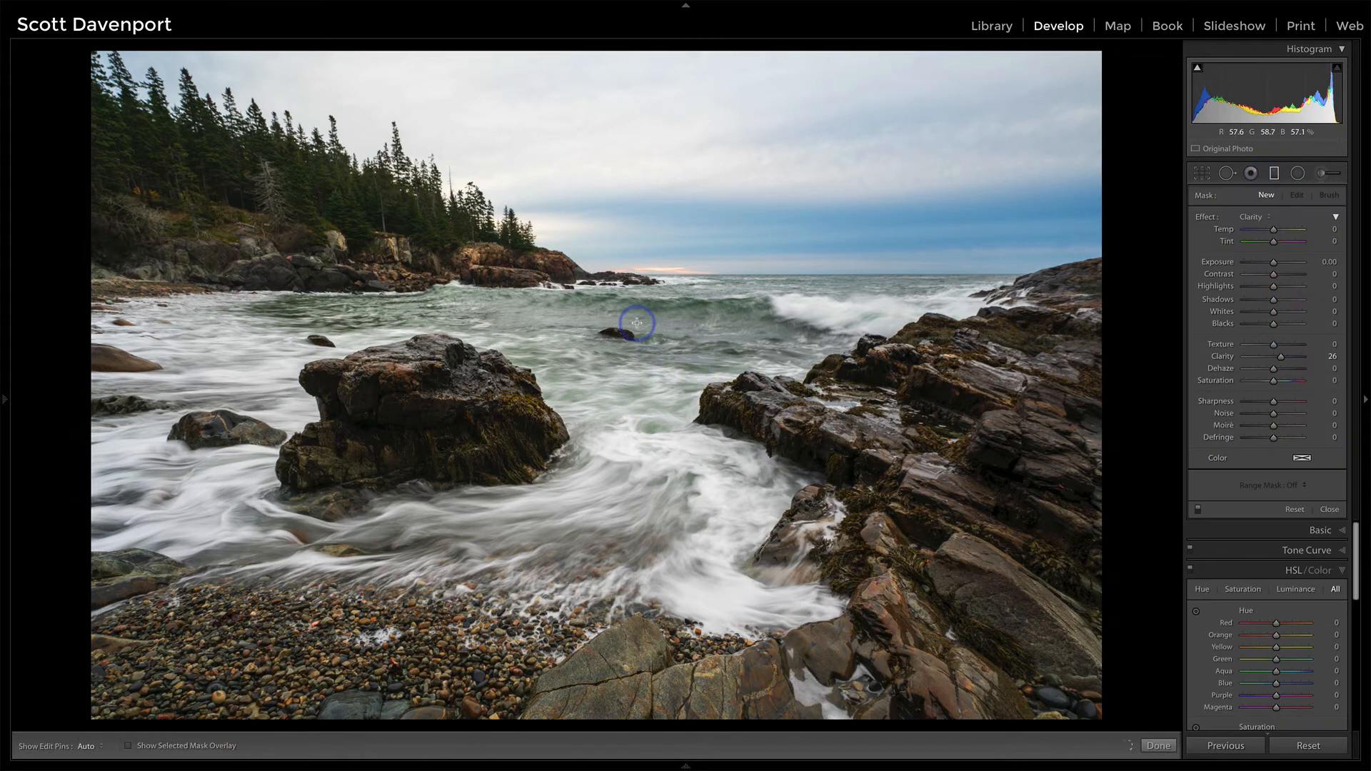
left_click_drag(633, 301, 628, 285)
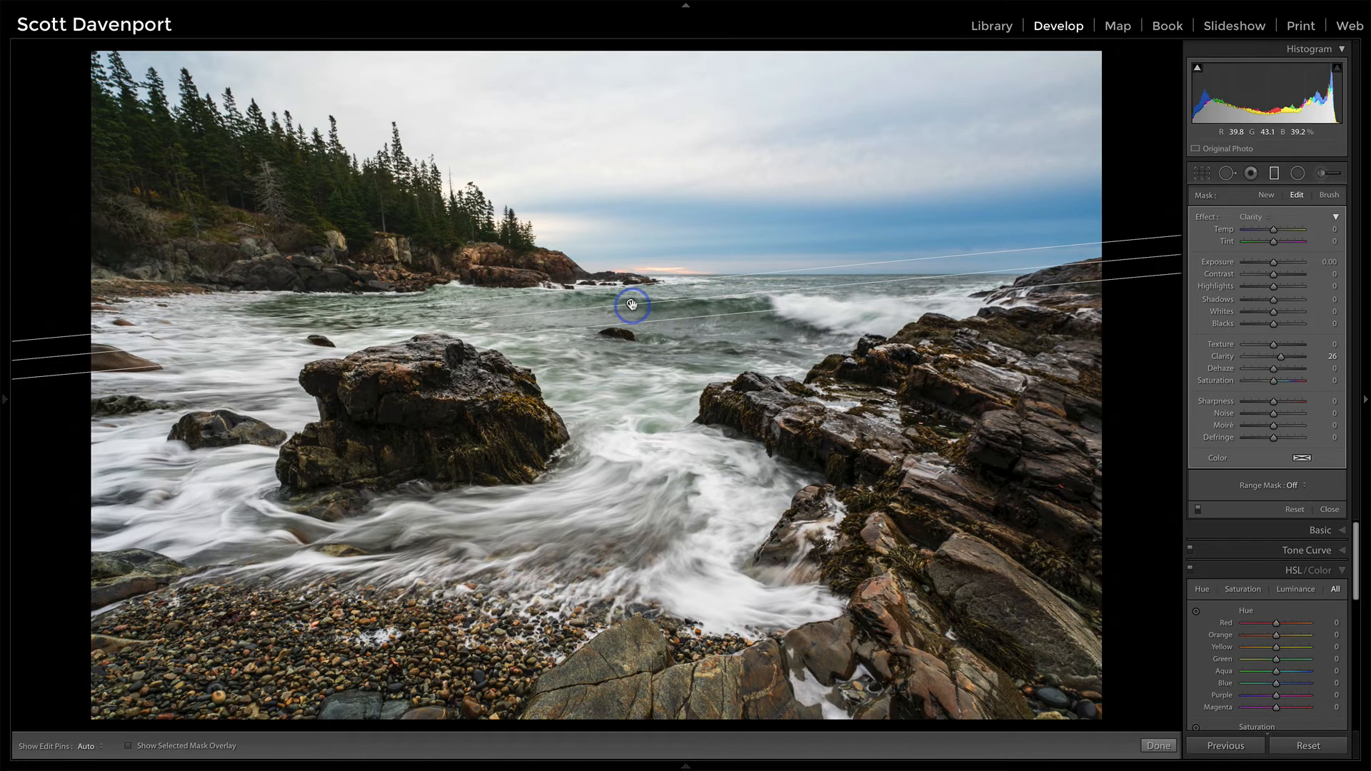
mouse_move(632, 305)
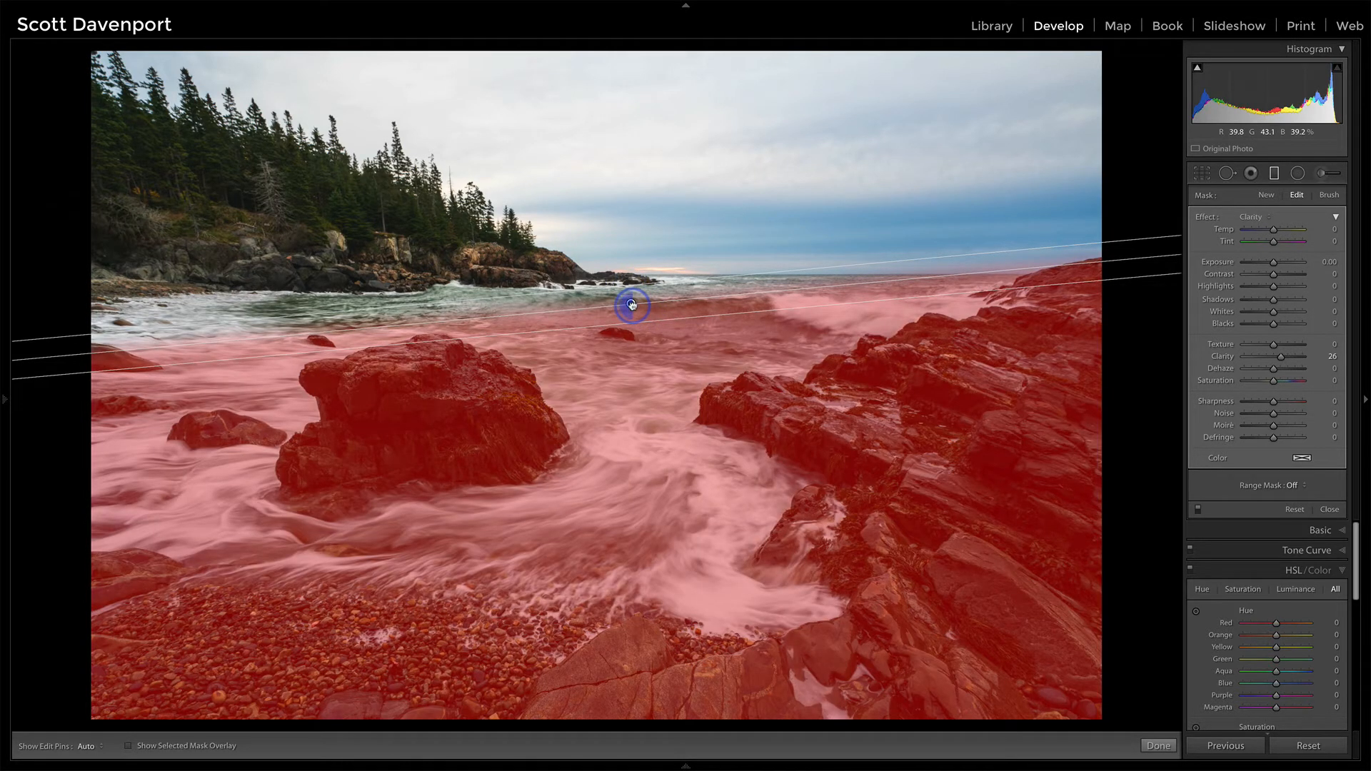
left_click_drag(632, 305, 632, 291)
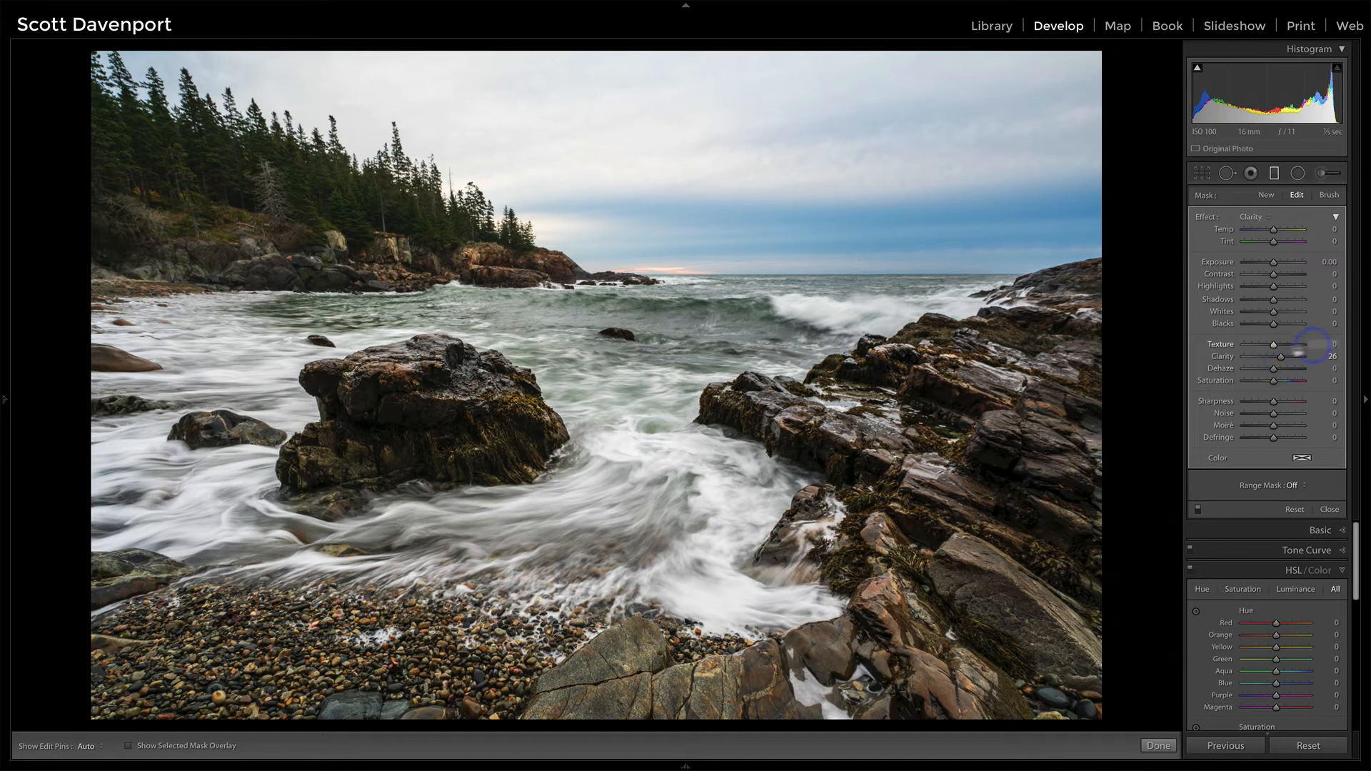
Step: Limit the graduated filter to the darker tones with a Luminance range mask, setting Range to 0/63 and Smoothness to 38
left_click(1300, 493)
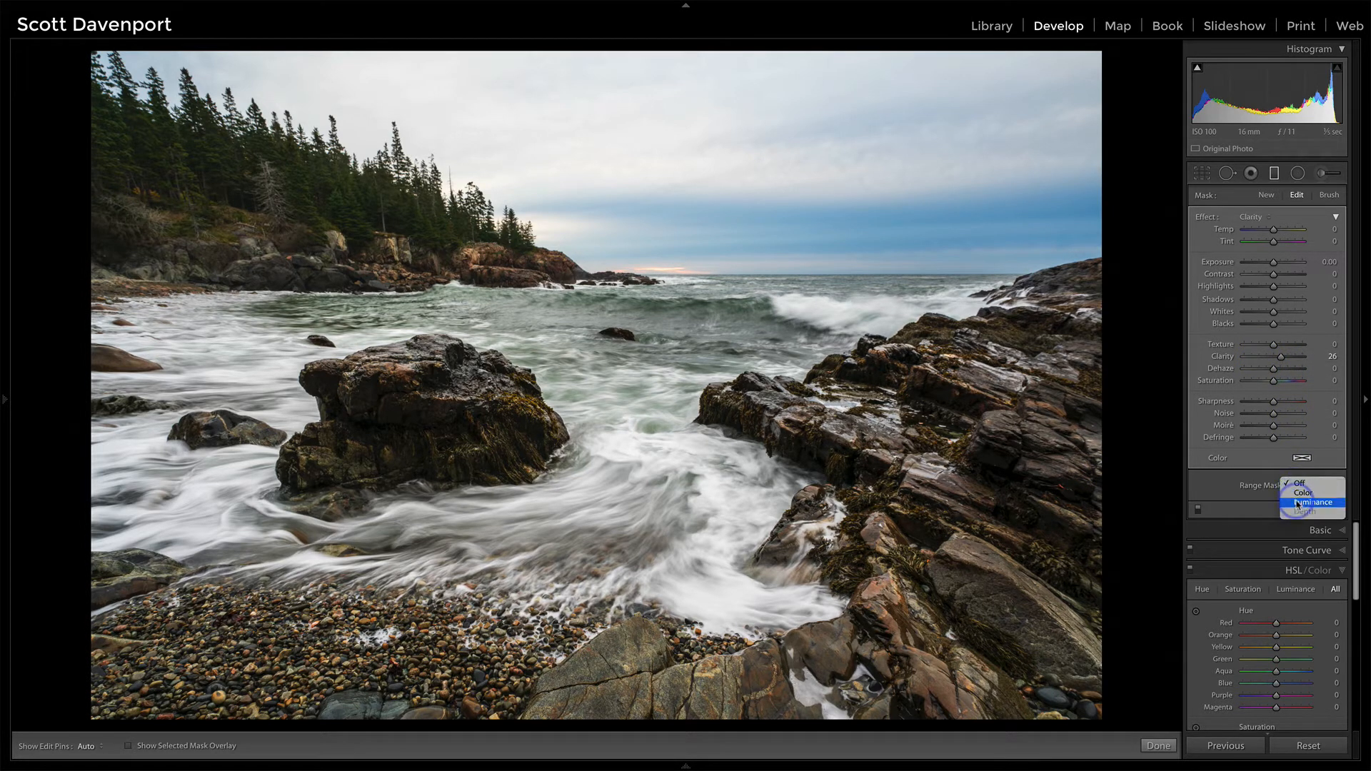
left_click(1298, 503)
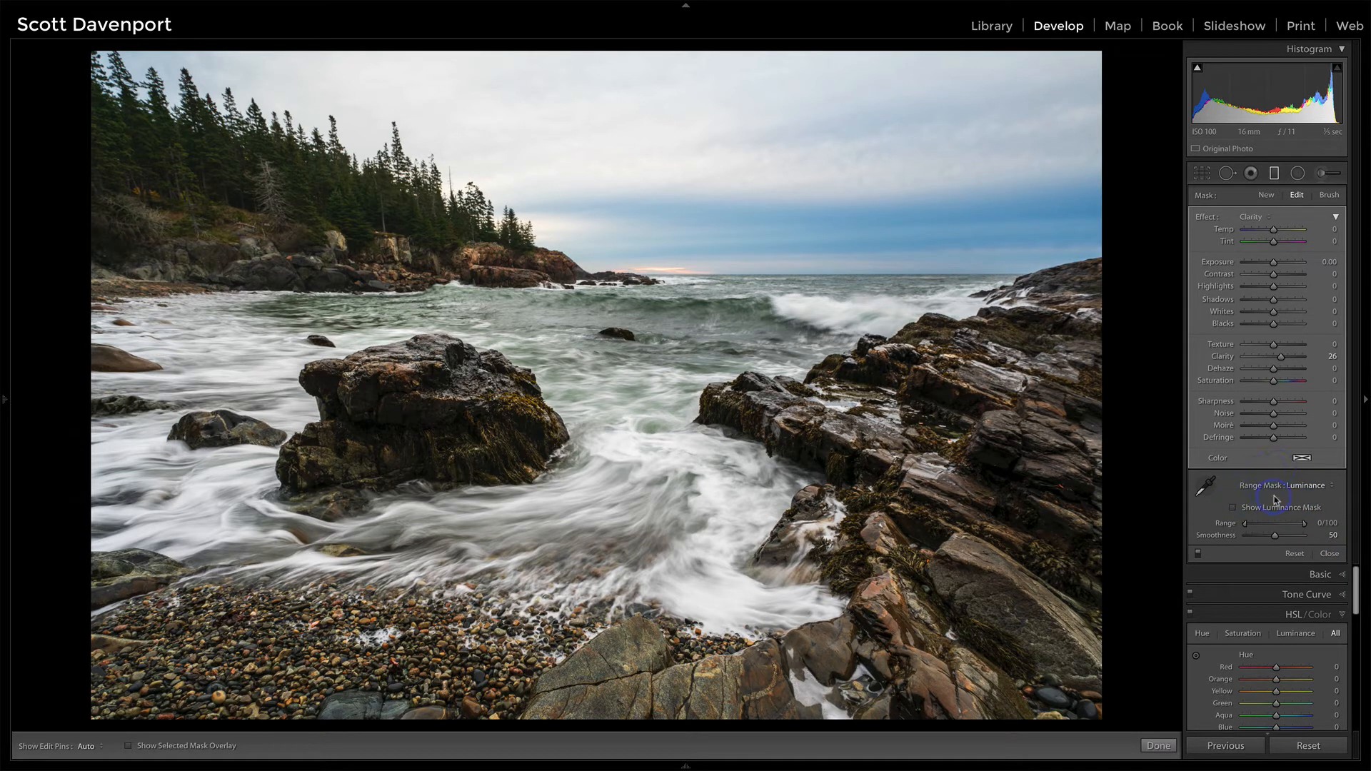
left_click(1233, 509)
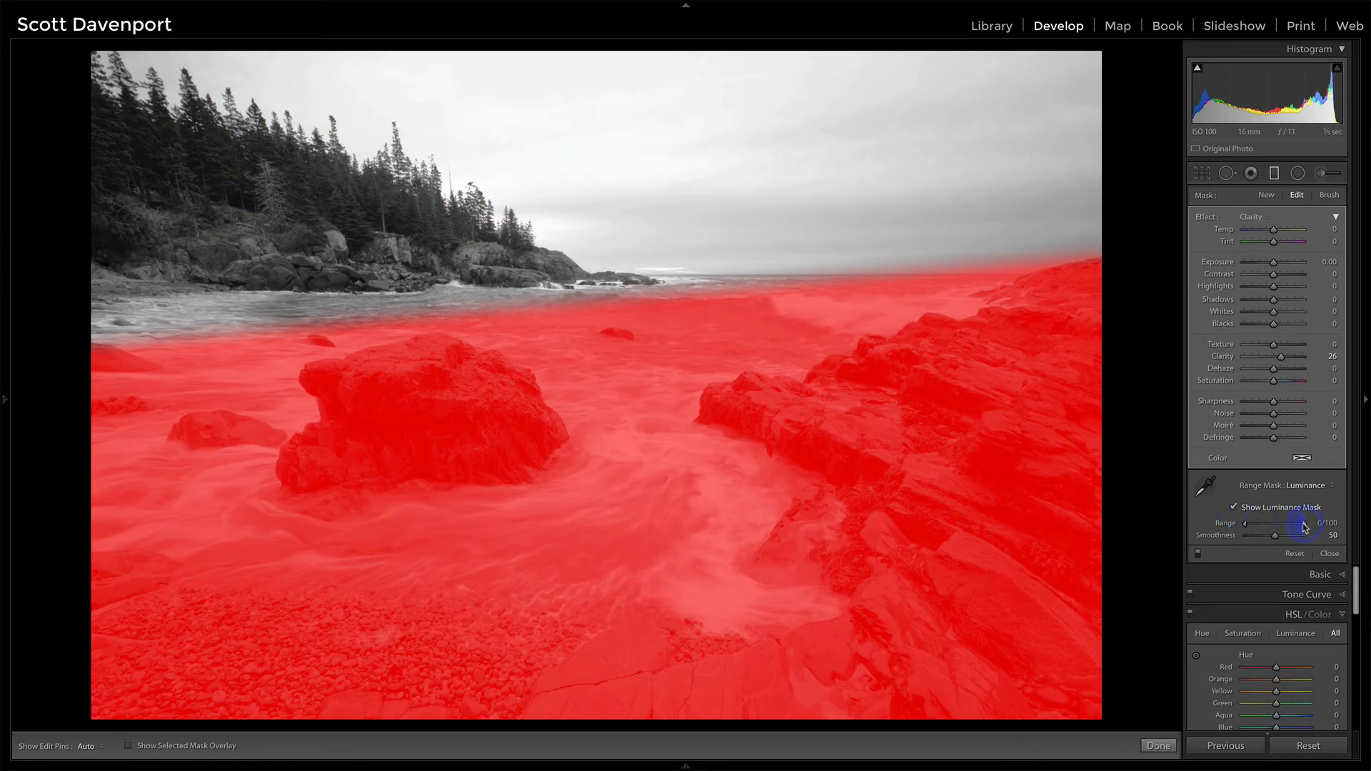
left_click_drag(1303, 527, 1281, 528)
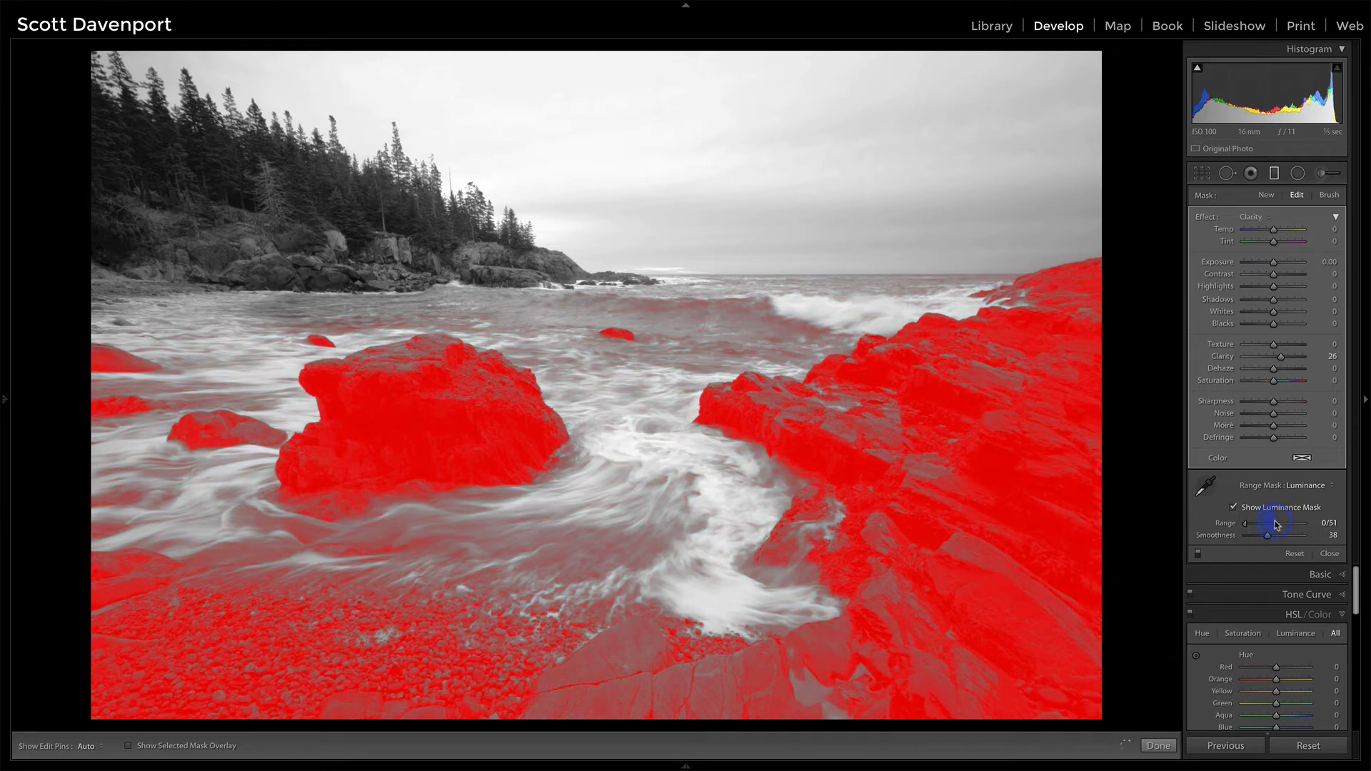
left_click_drag(1282, 525, 1285, 525)
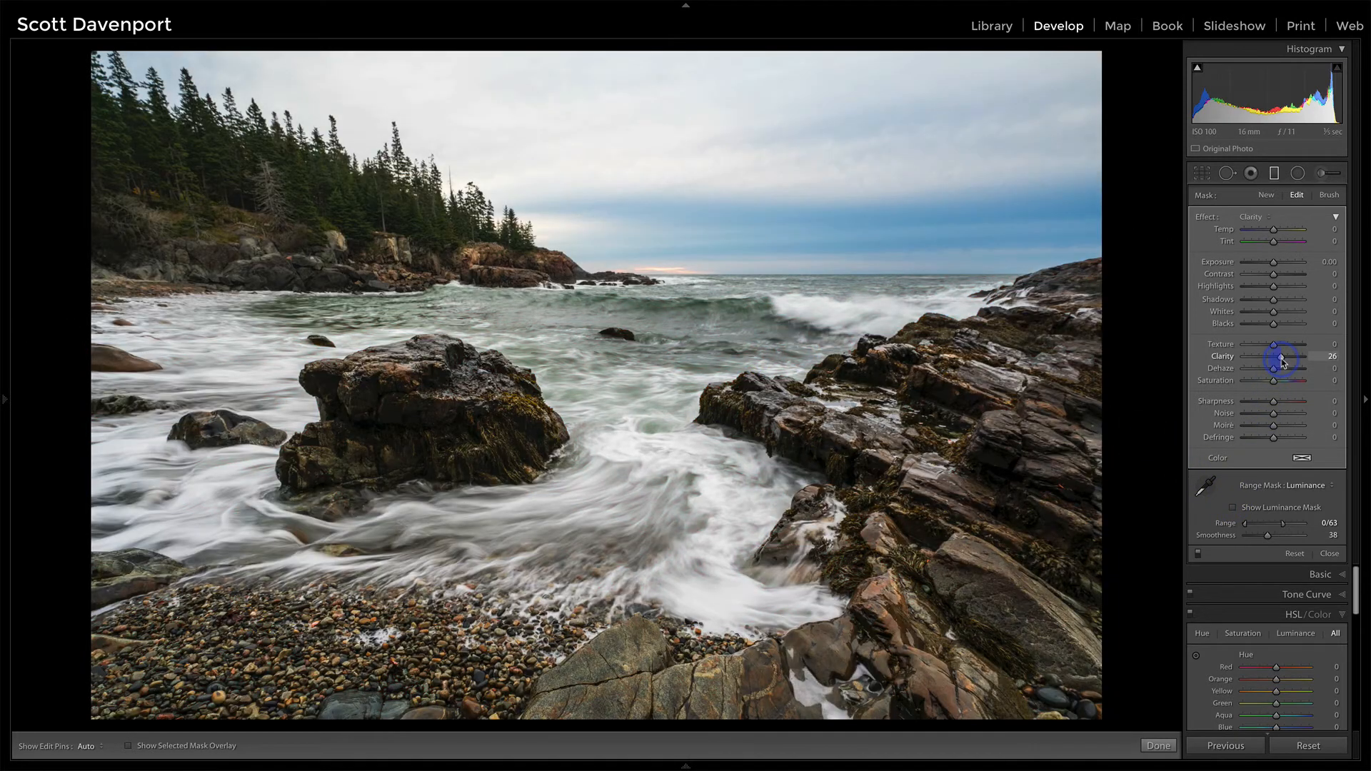
Step: Set the graduated filter's Clarity to 19 and Texture to 24, and compare the photo with the filter switched off and on
left_click_drag(1281, 363, 1283, 347)
left_click(1277, 359)
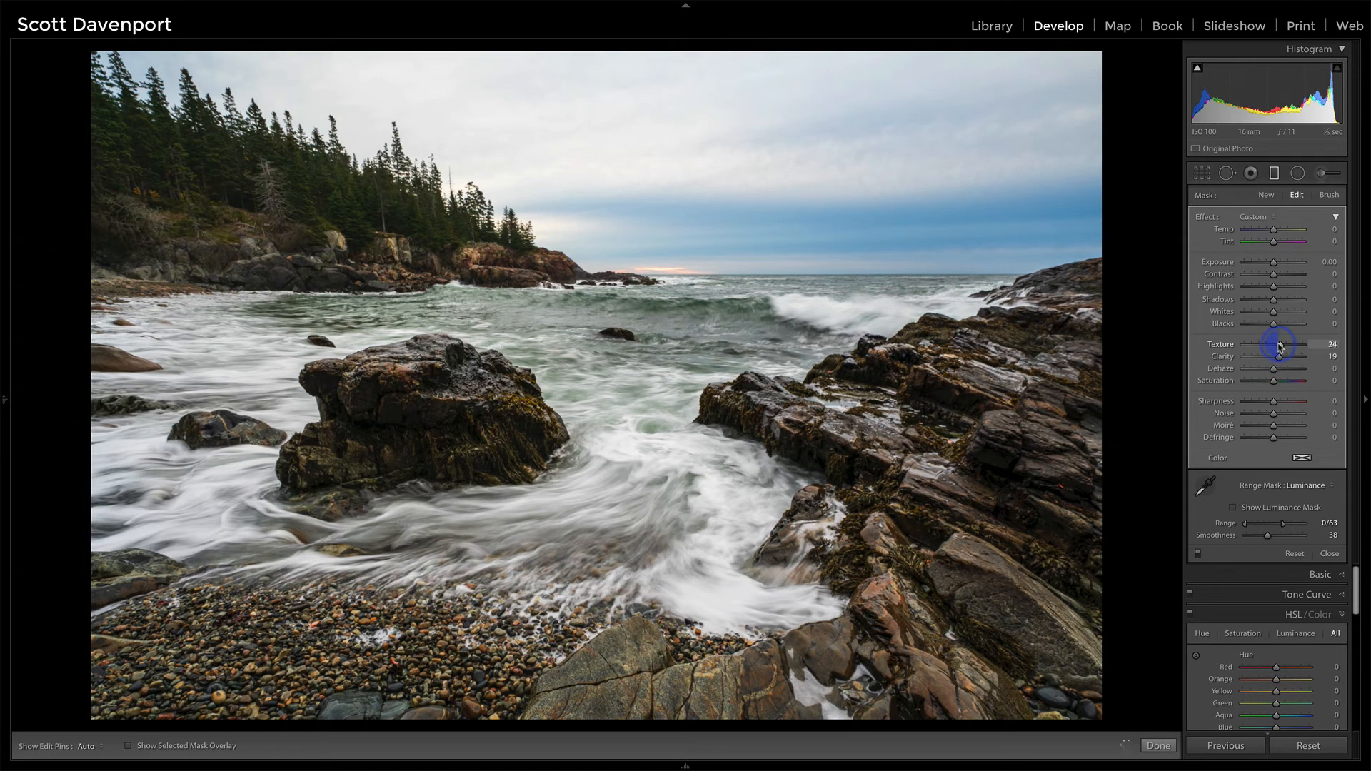
left_click(1199, 554)
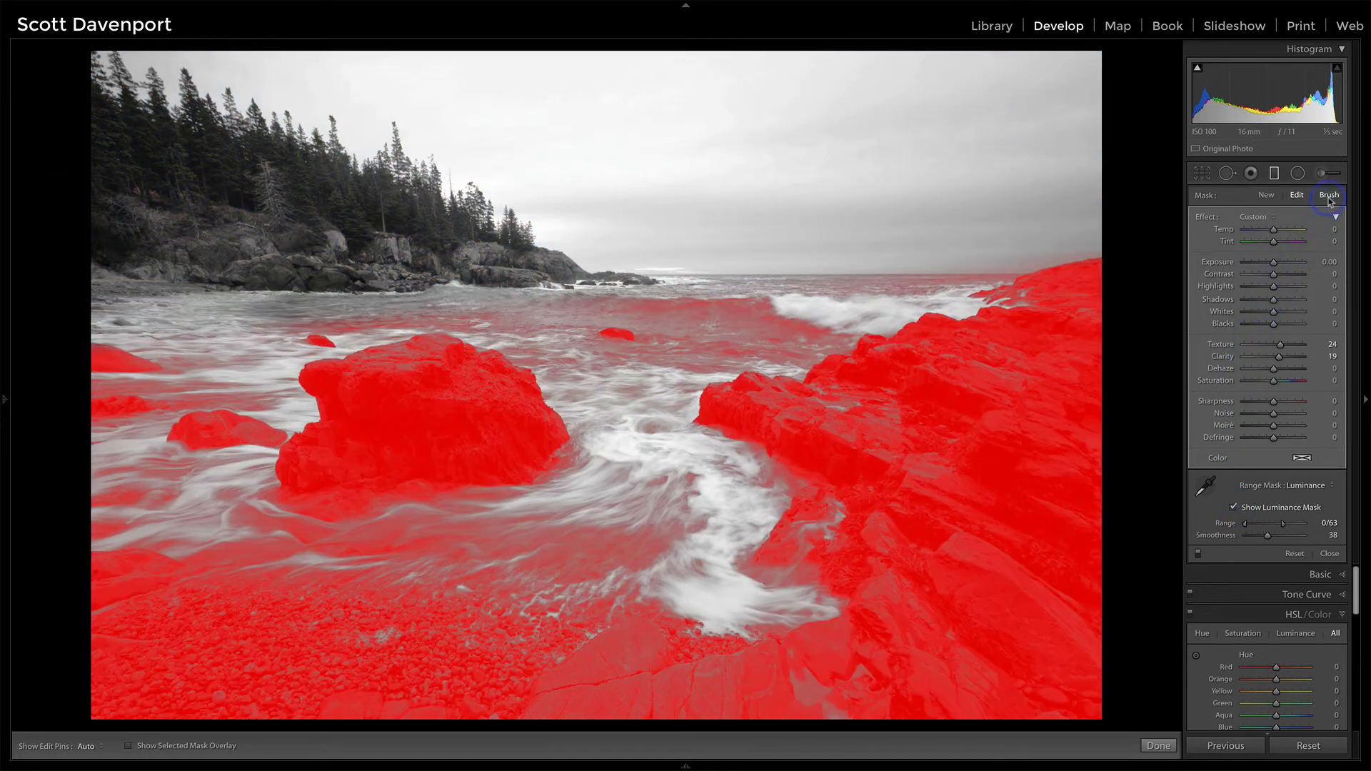
Step: Set up an erase brush for the graduated filter's mask with Size 9.0, Feather 56, Flow 54 and Auto Mask off
left_click(1330, 201)
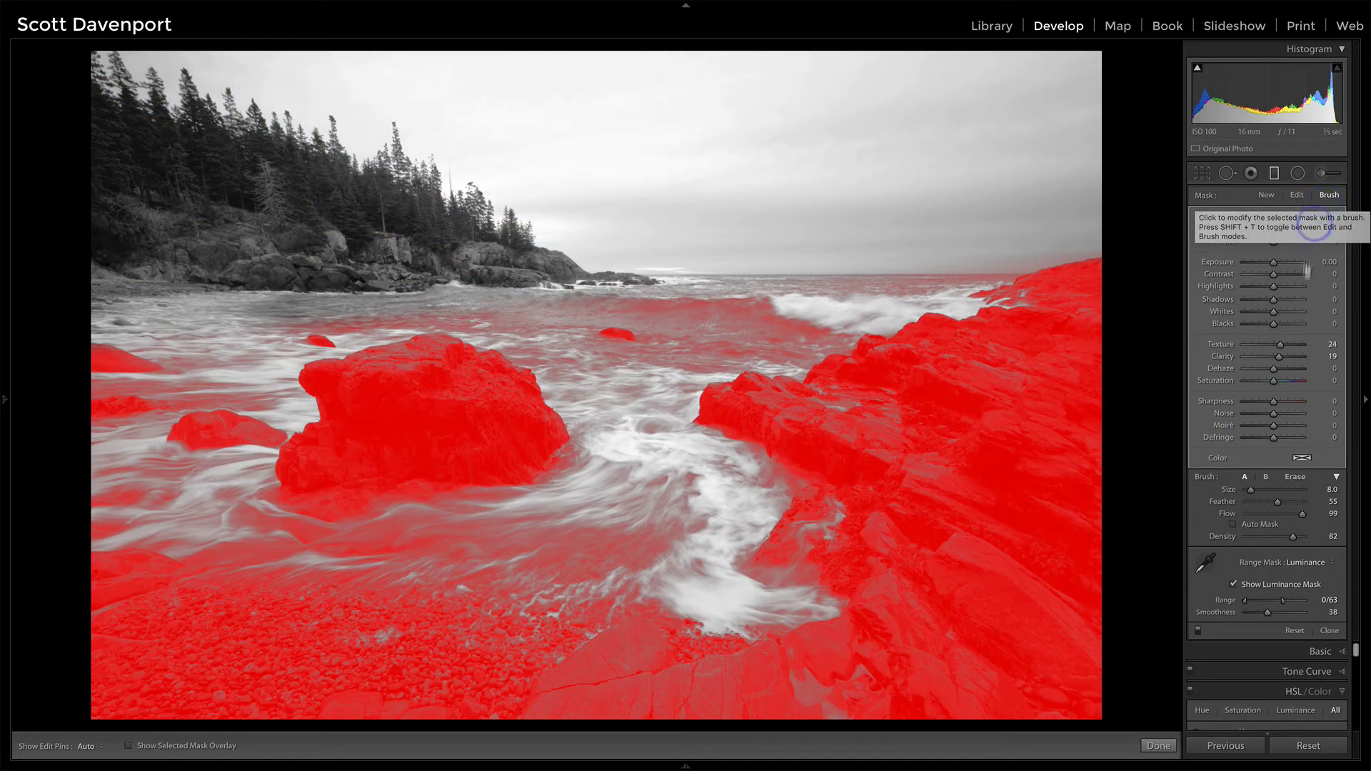
left_click(1295, 479)
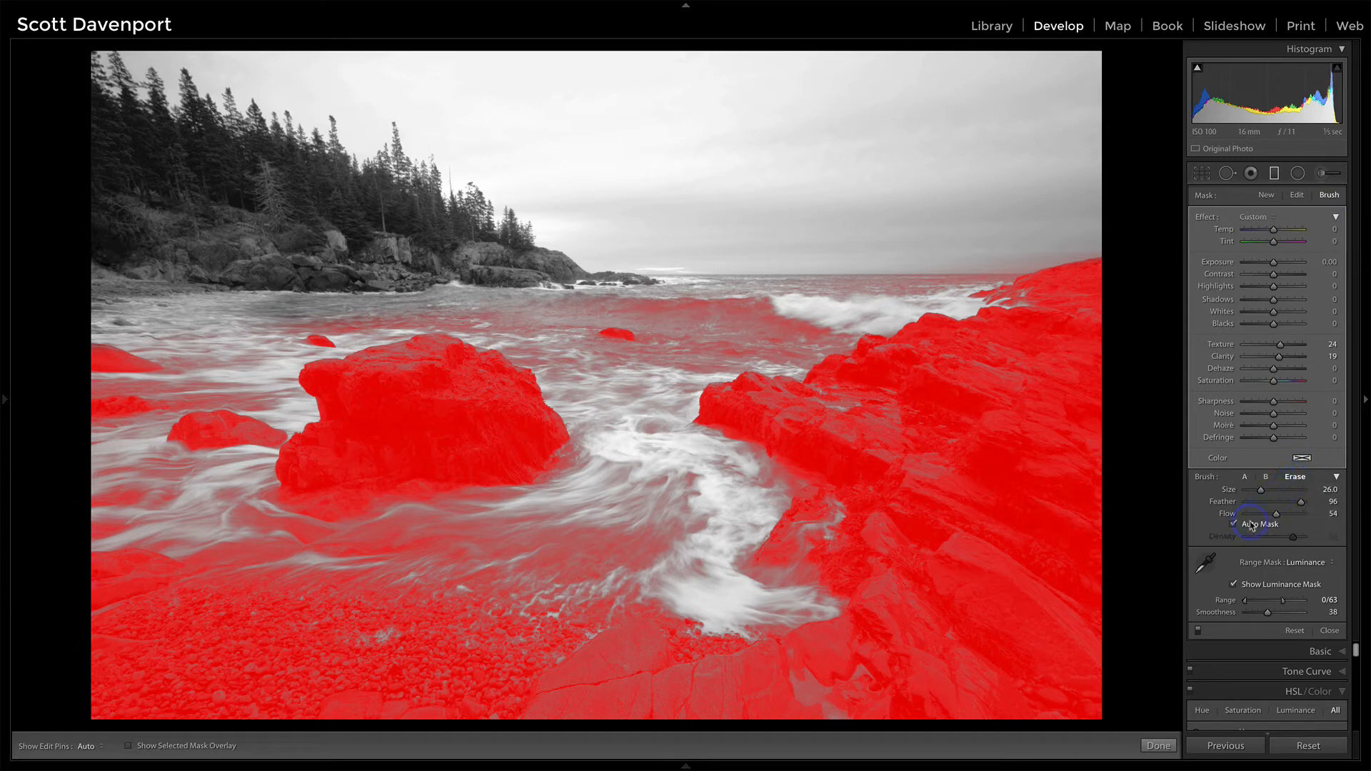
key("bracketleft")
key("bracketleft")
key("bracketleft")
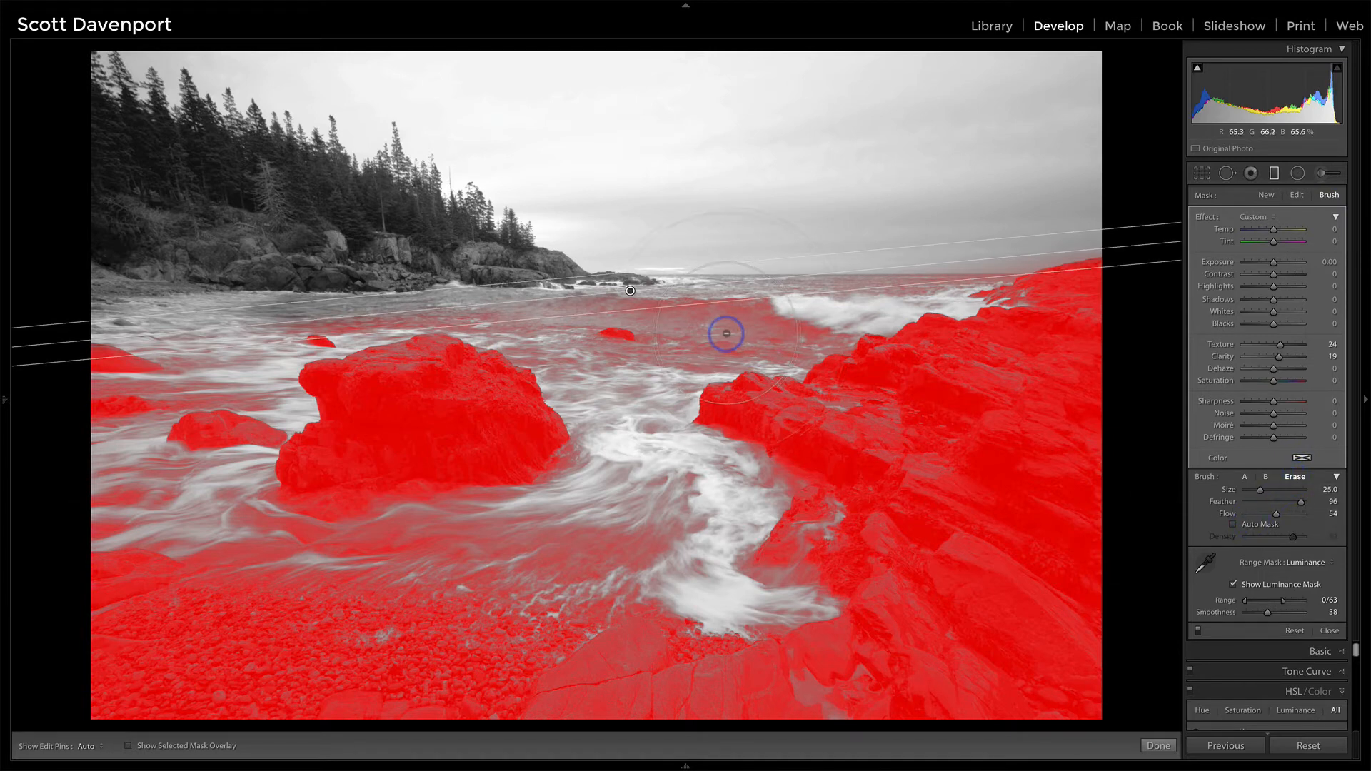
key("bracketleft")
key("bracketleft")
key("shift+bracketleft")
key("shift+bracketleft")
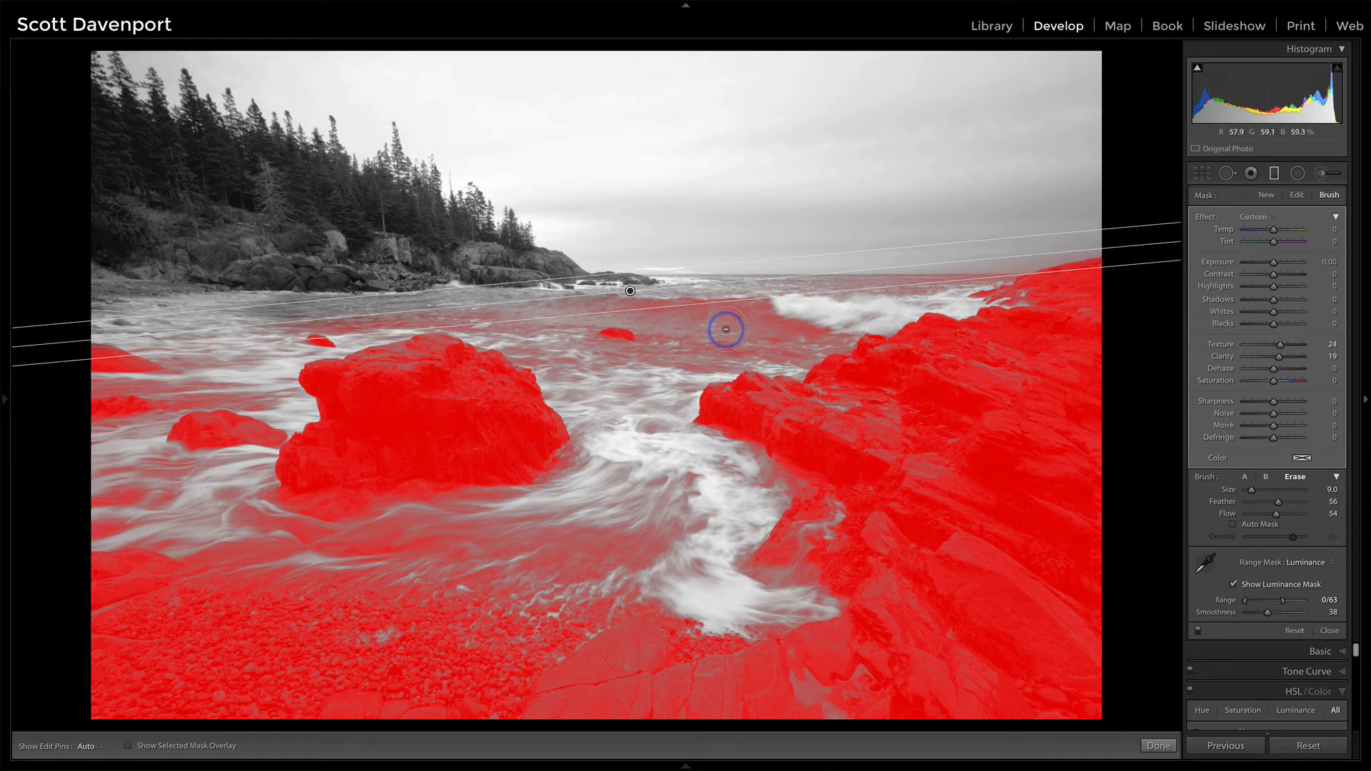
Step: Erase the graduated filter's mask from the distant water and the wave below the horizon, and hide the luminance mask overlay
key("h")
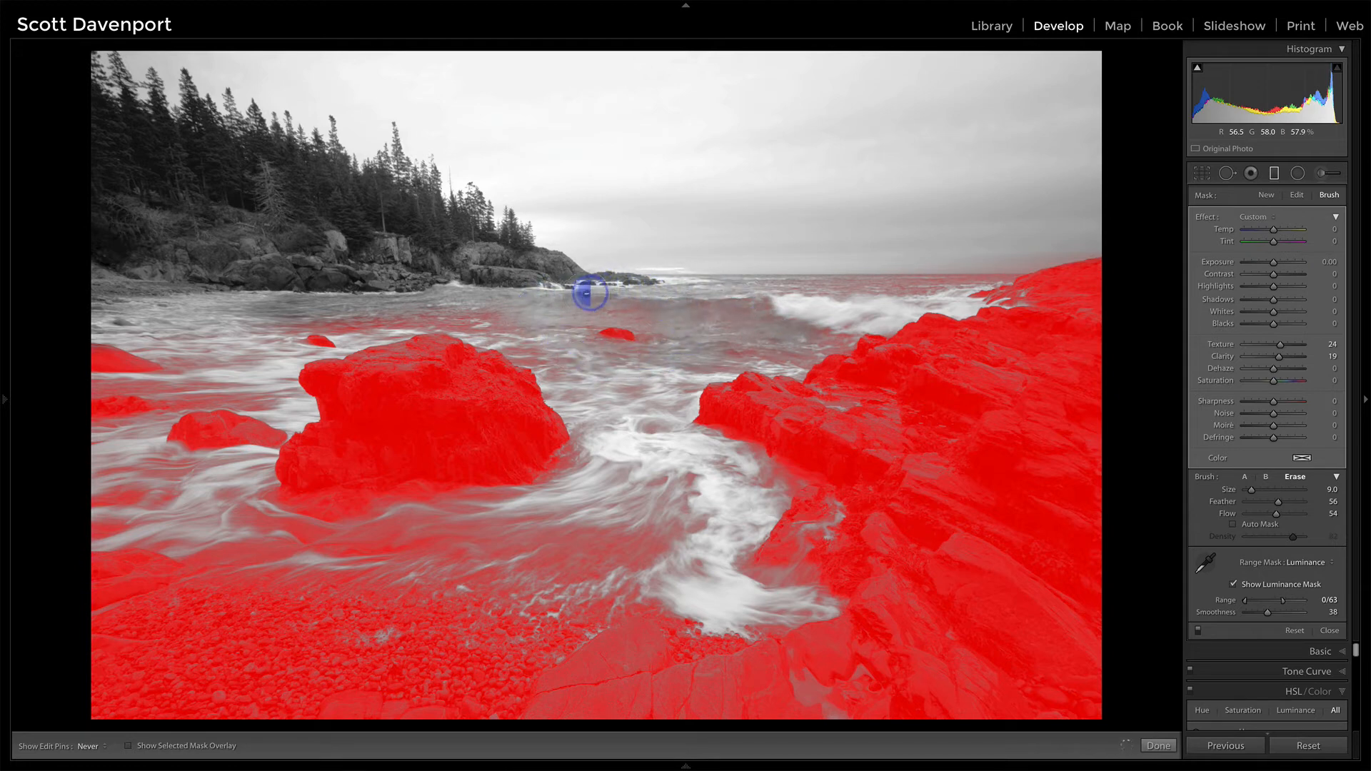
key("h")
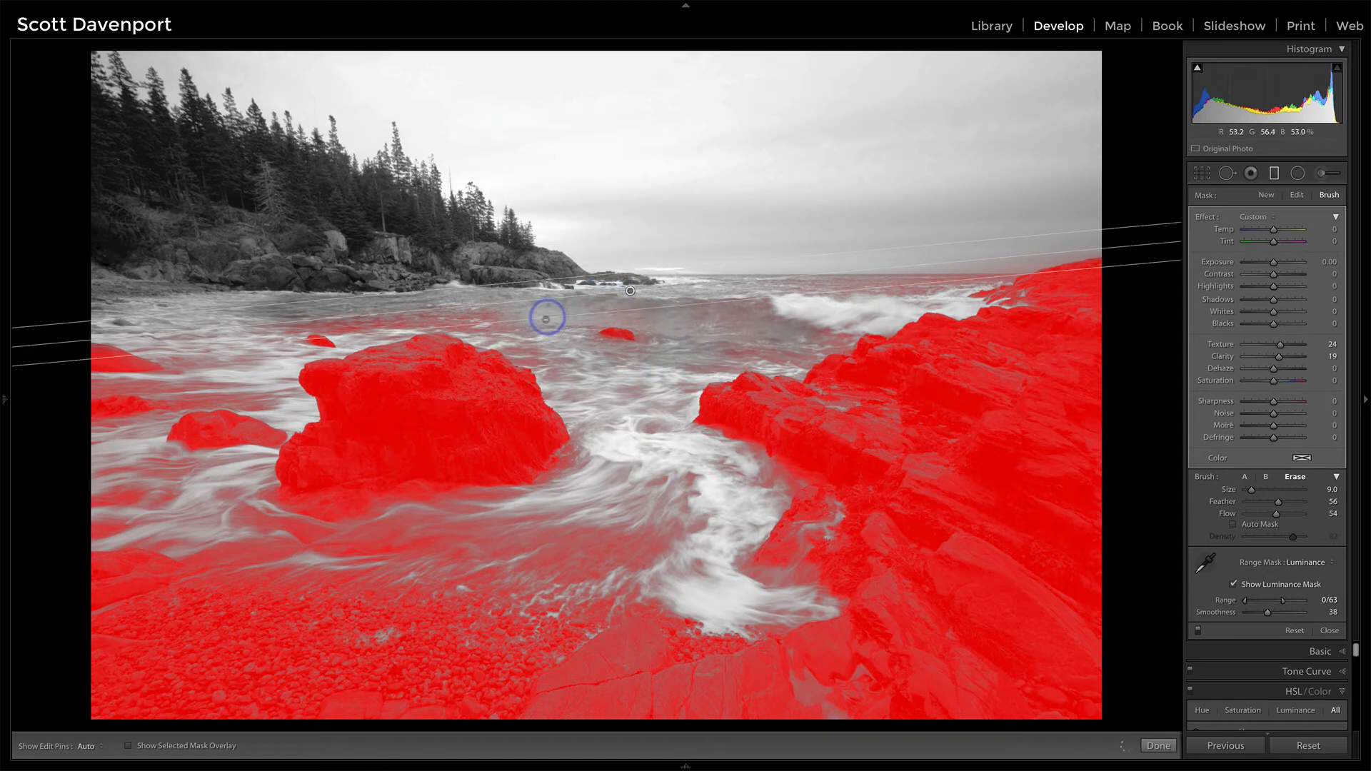
key("h")
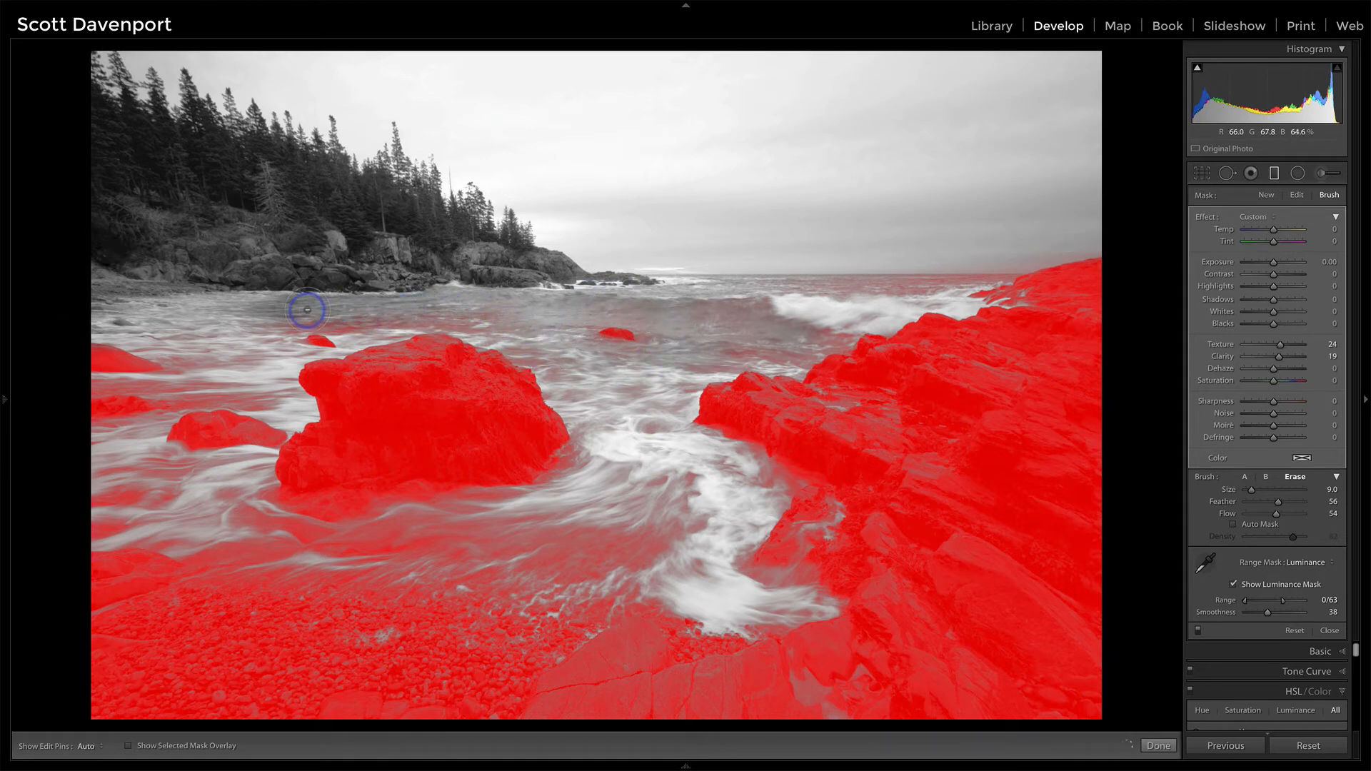
key("h")
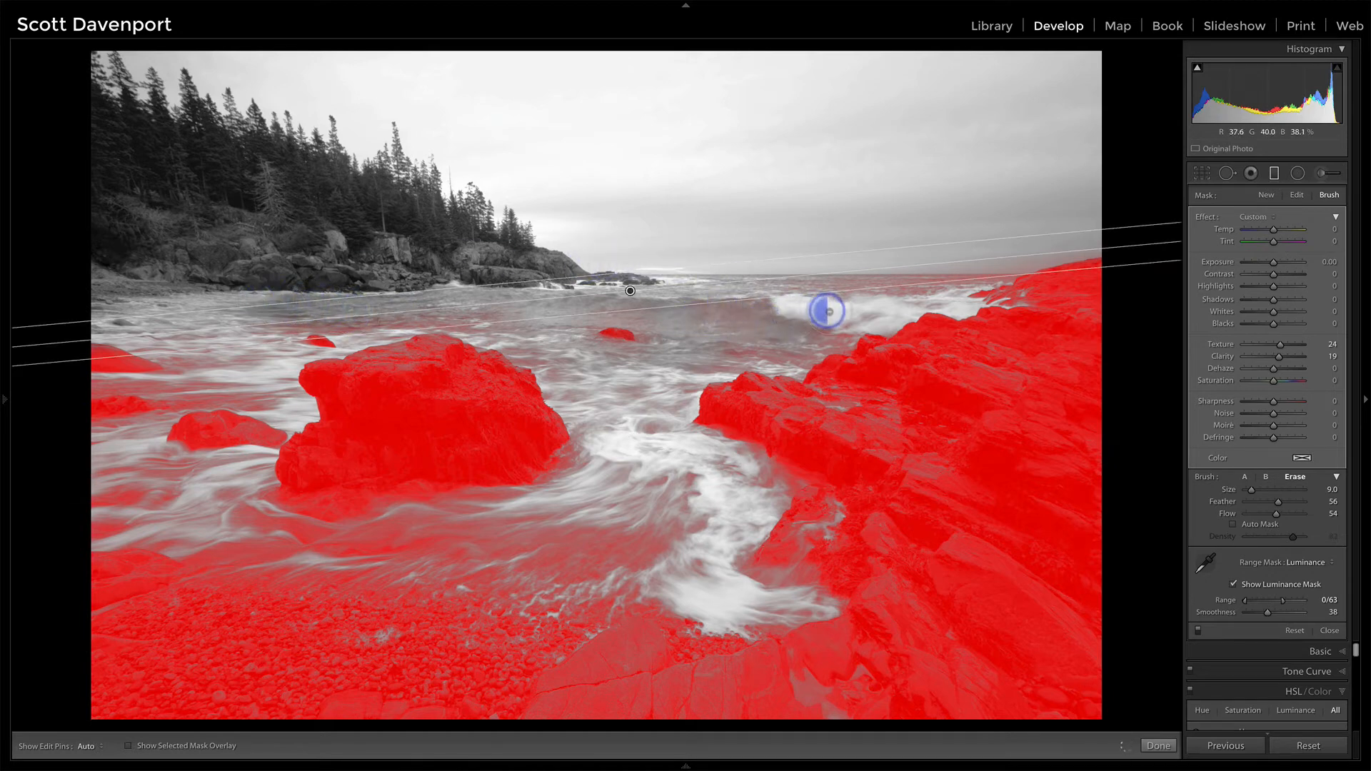
key("h")
key("h")
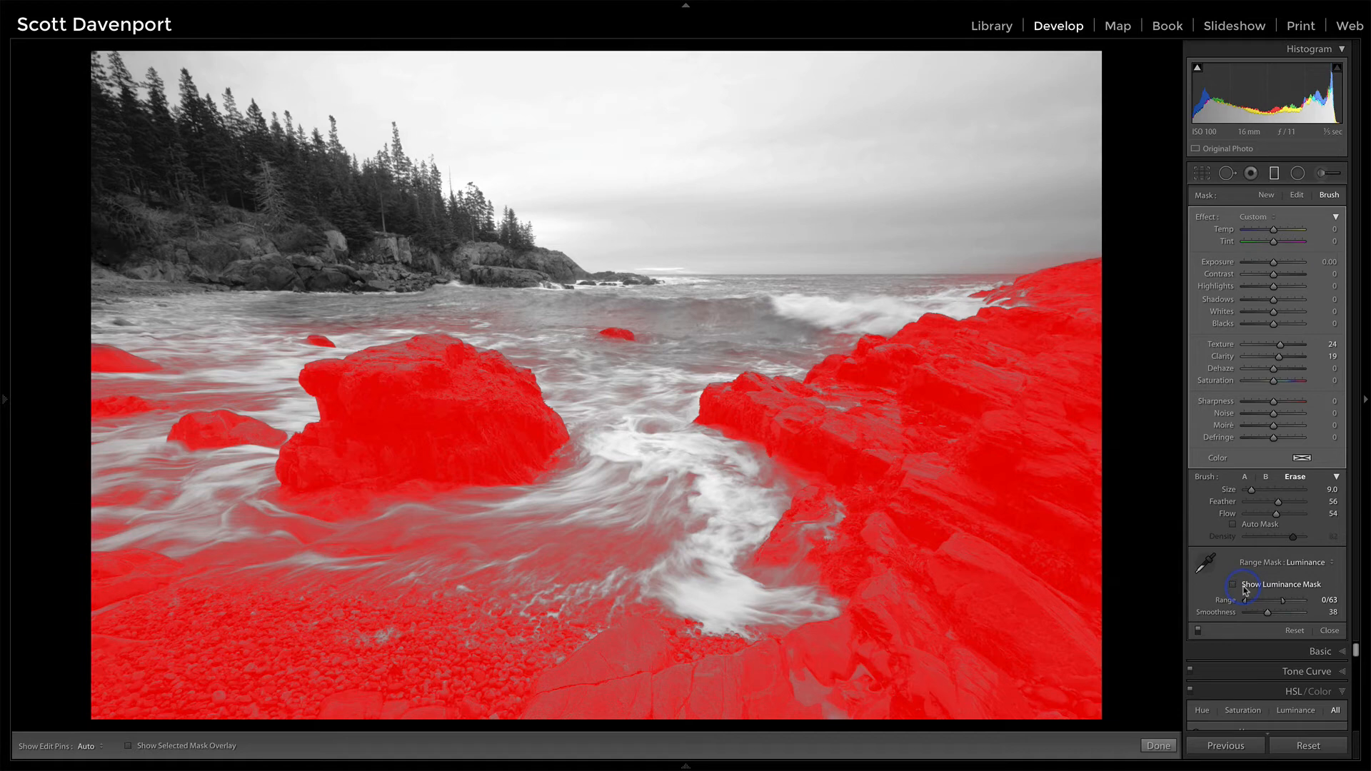
left_click(1234, 585)
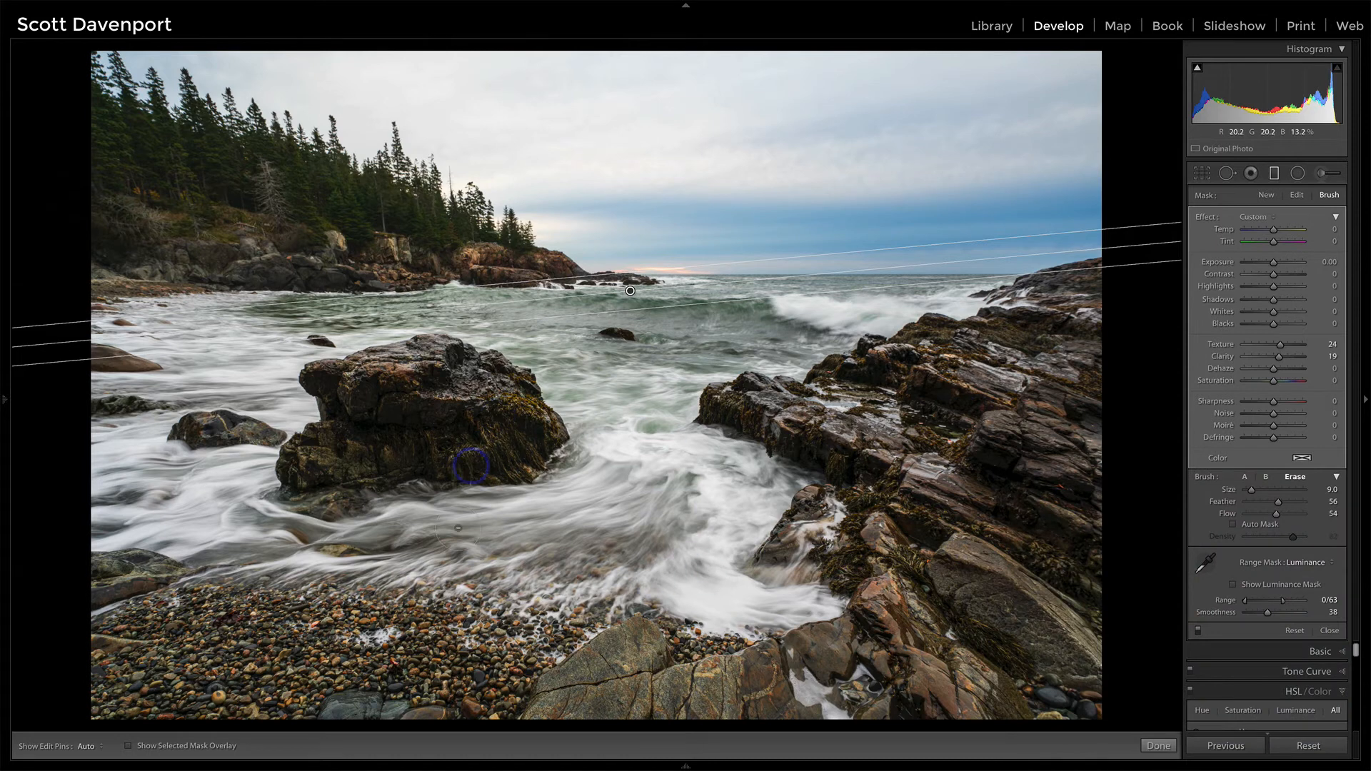
Step: Draw a radial filter with the Dodge (Lighten) preset over the swirling foreground water, widen it and tilt it counterclockwise
left_click(1296, 173)
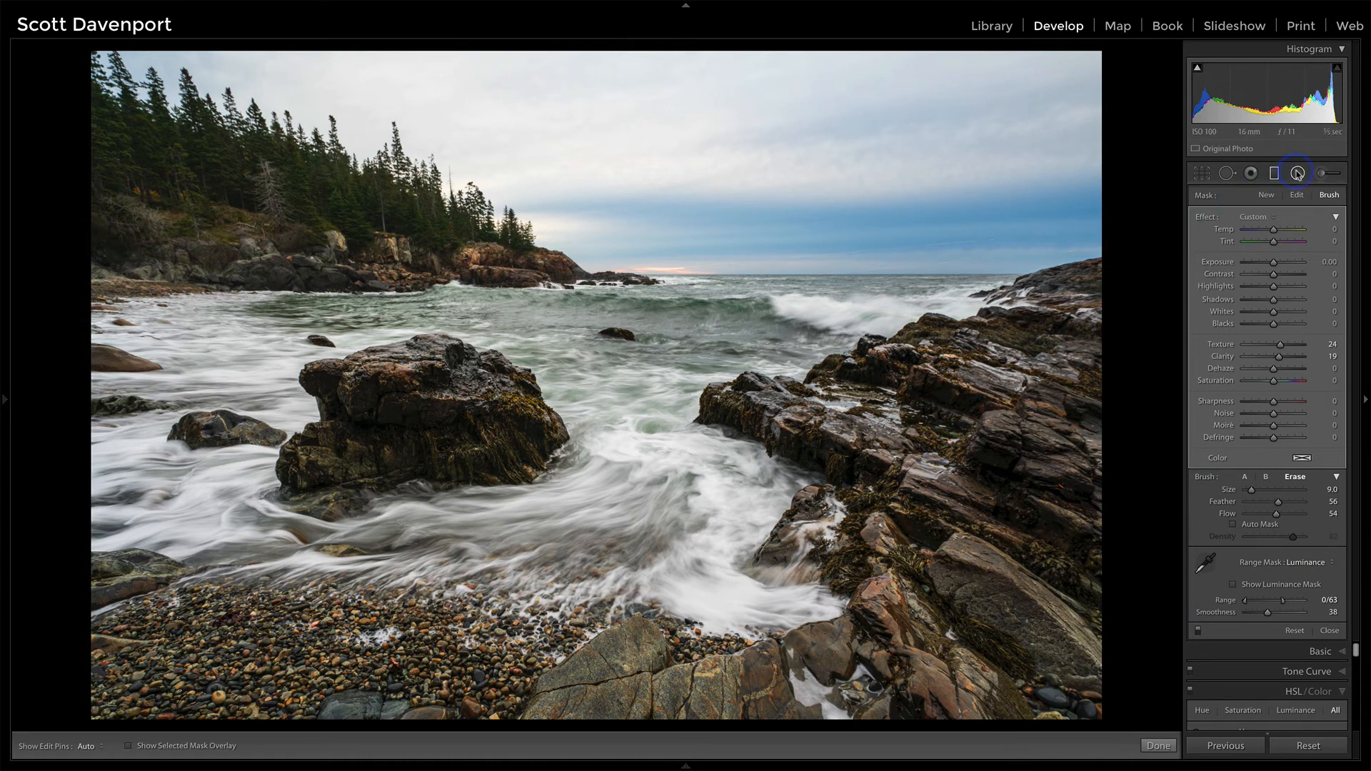
left_click(1261, 217)
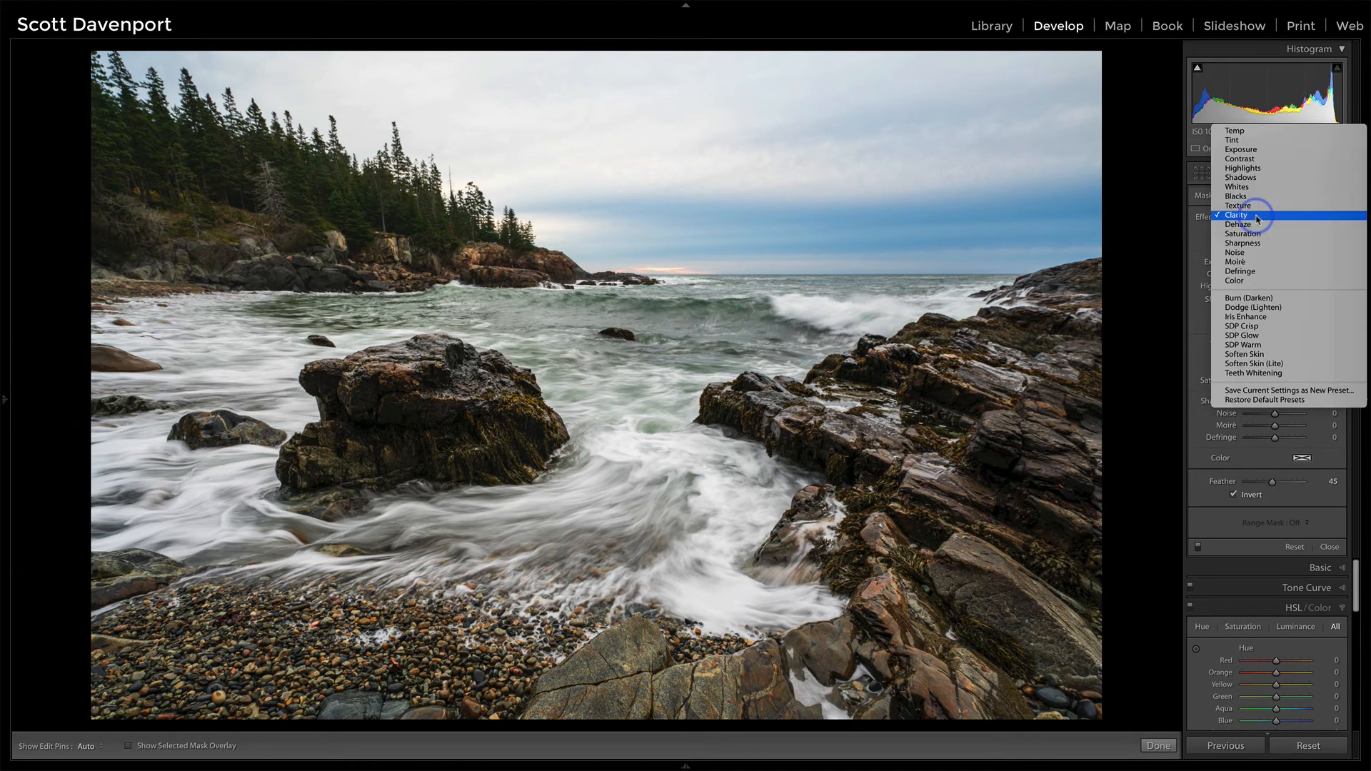
left_click(1255, 307)
mouse_move(601, 525)
left_mouse_down()
mouse_move(726, 545)
mouse_move(820, 620)
mouse_move(819, 661)
left_mouse_up()
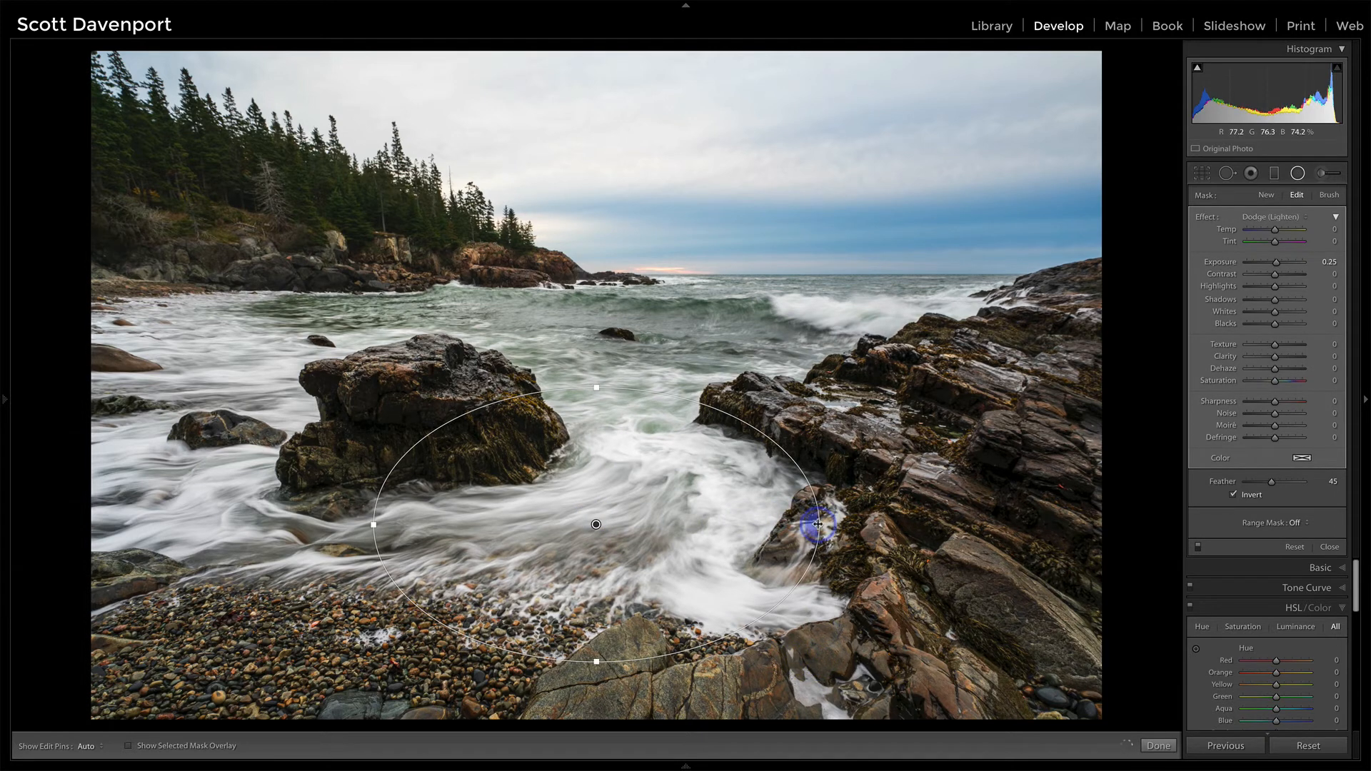
left_click_drag(820, 524, 862, 525)
left_click_drag(540, 393, 415, 465)
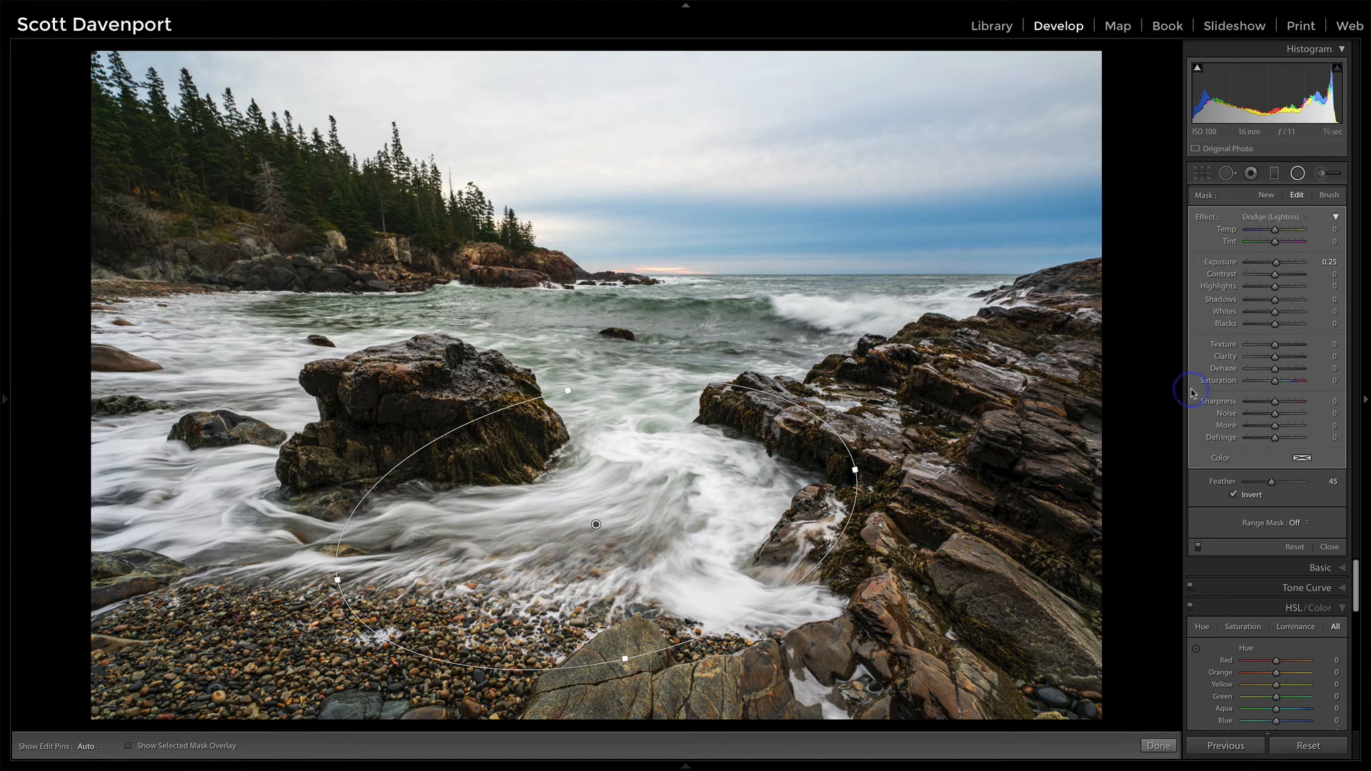
Step: Limit the radial filter to the brightest tones with a Luminance range mask at Range 86/100, with the mask overlay shown
left_click(1300, 524)
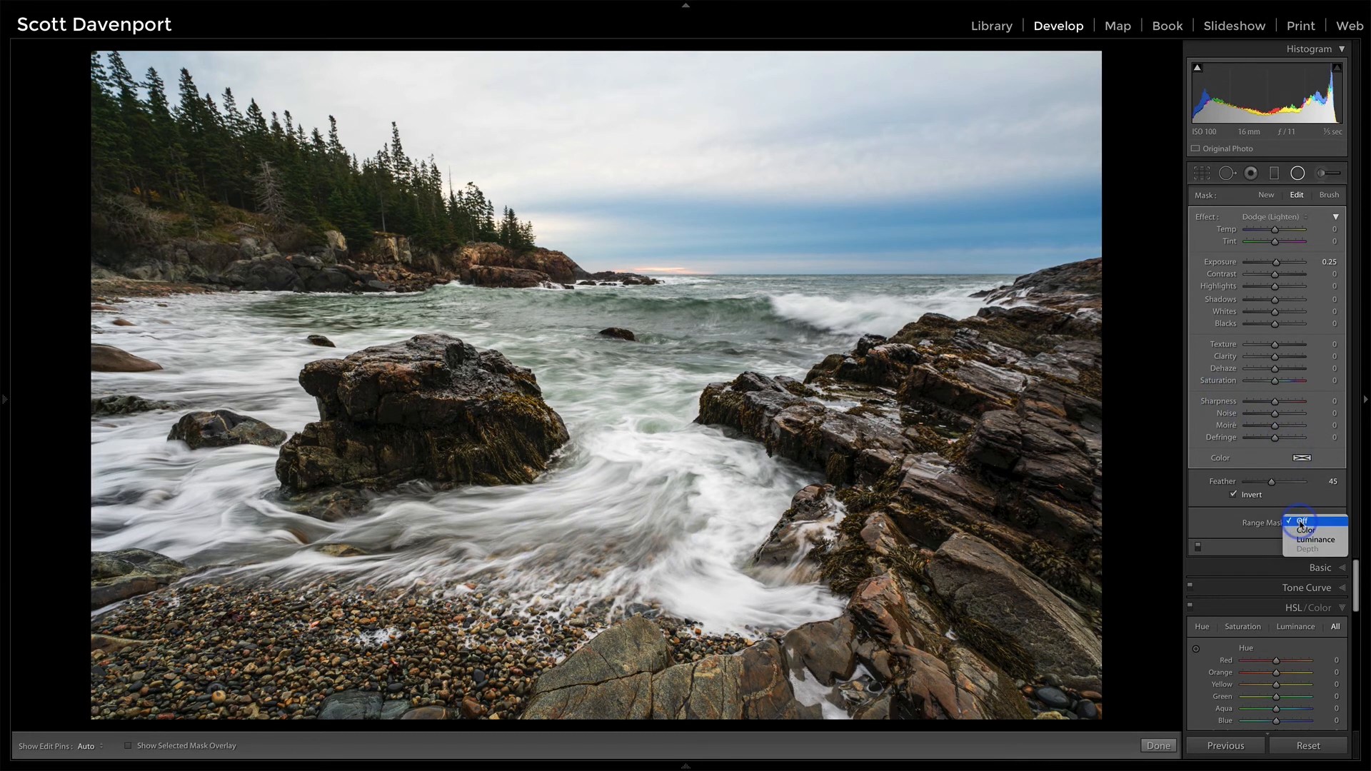
left_click(1302, 540)
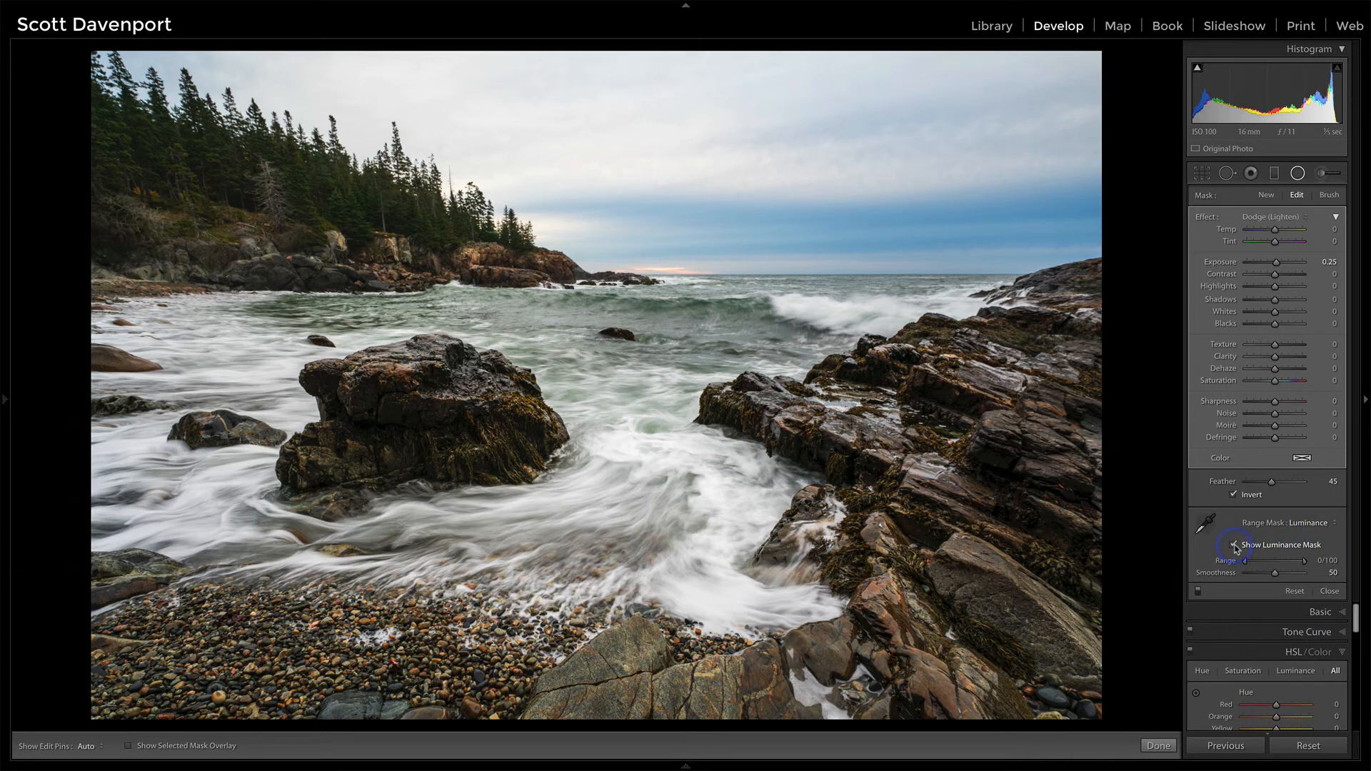
left_click_drag(1246, 564, 1295, 565)
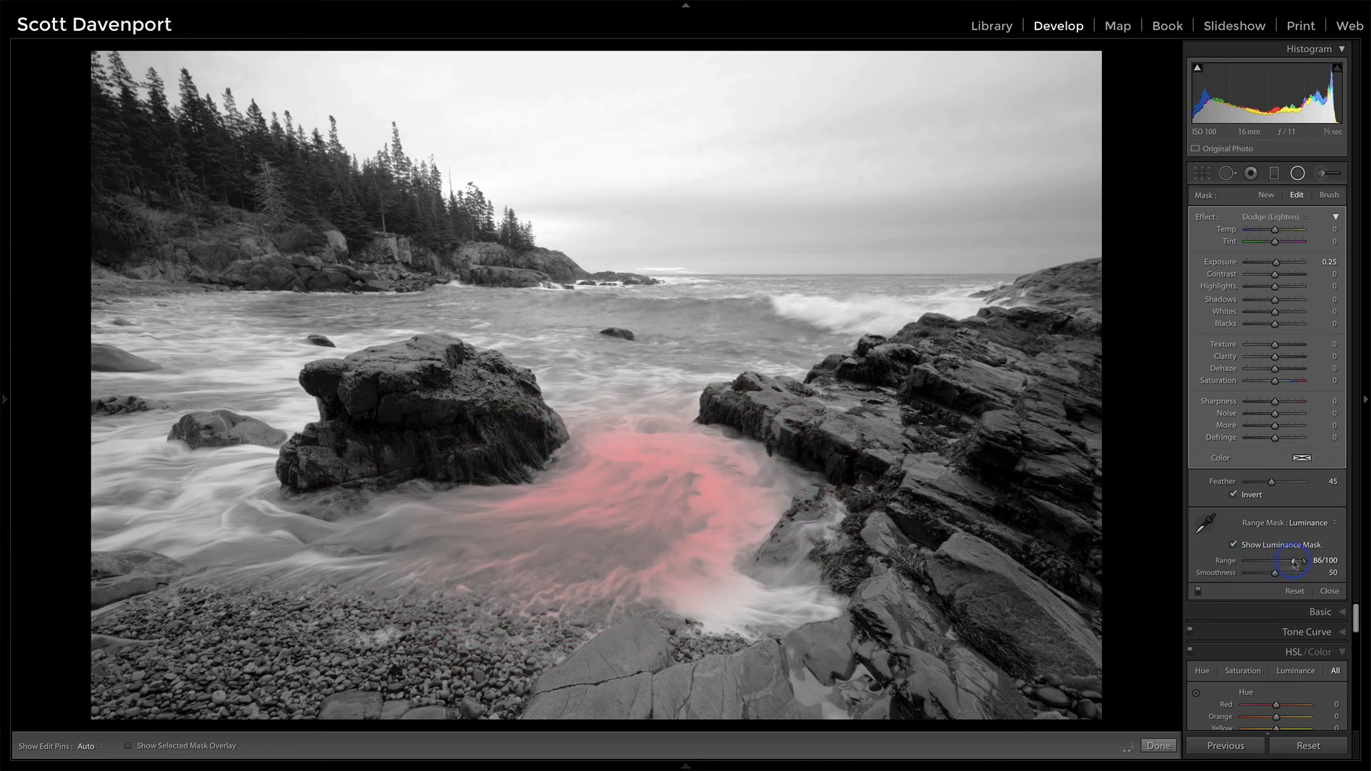
Step: Widen the radial filter's ellipse, shift it slightly left, set its luminance Range to 81/100, and hide the mask overlay
left_click_drag(337, 580, 249, 616)
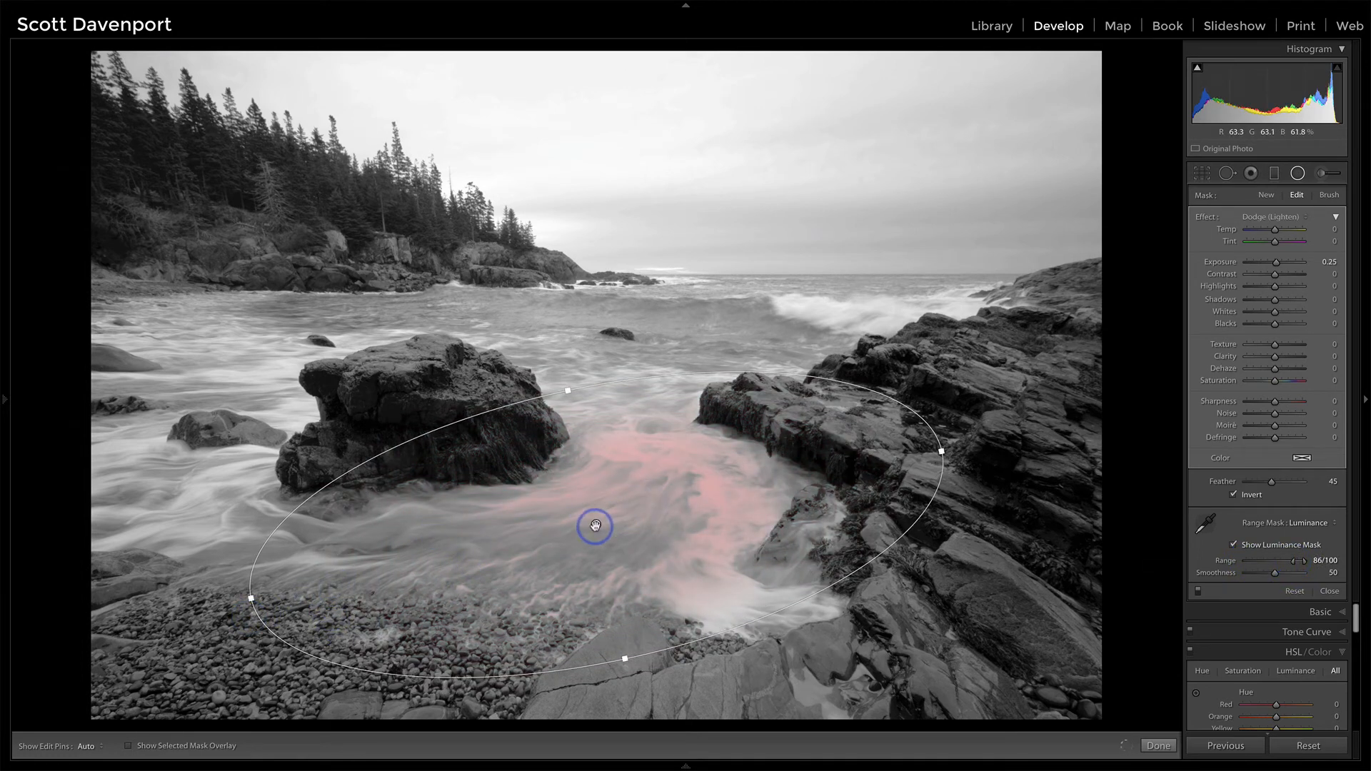
left_click_drag(594, 527, 581, 529)
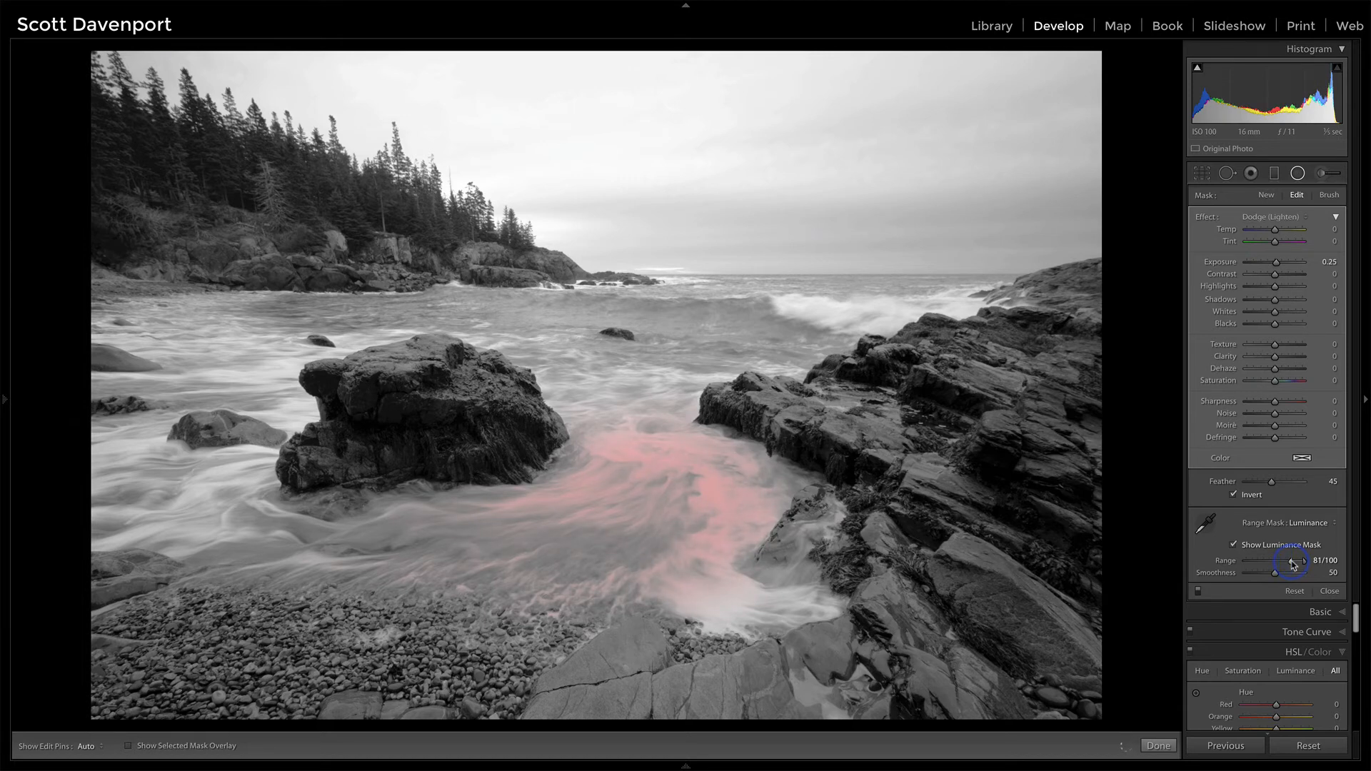
left_click(1234, 545)
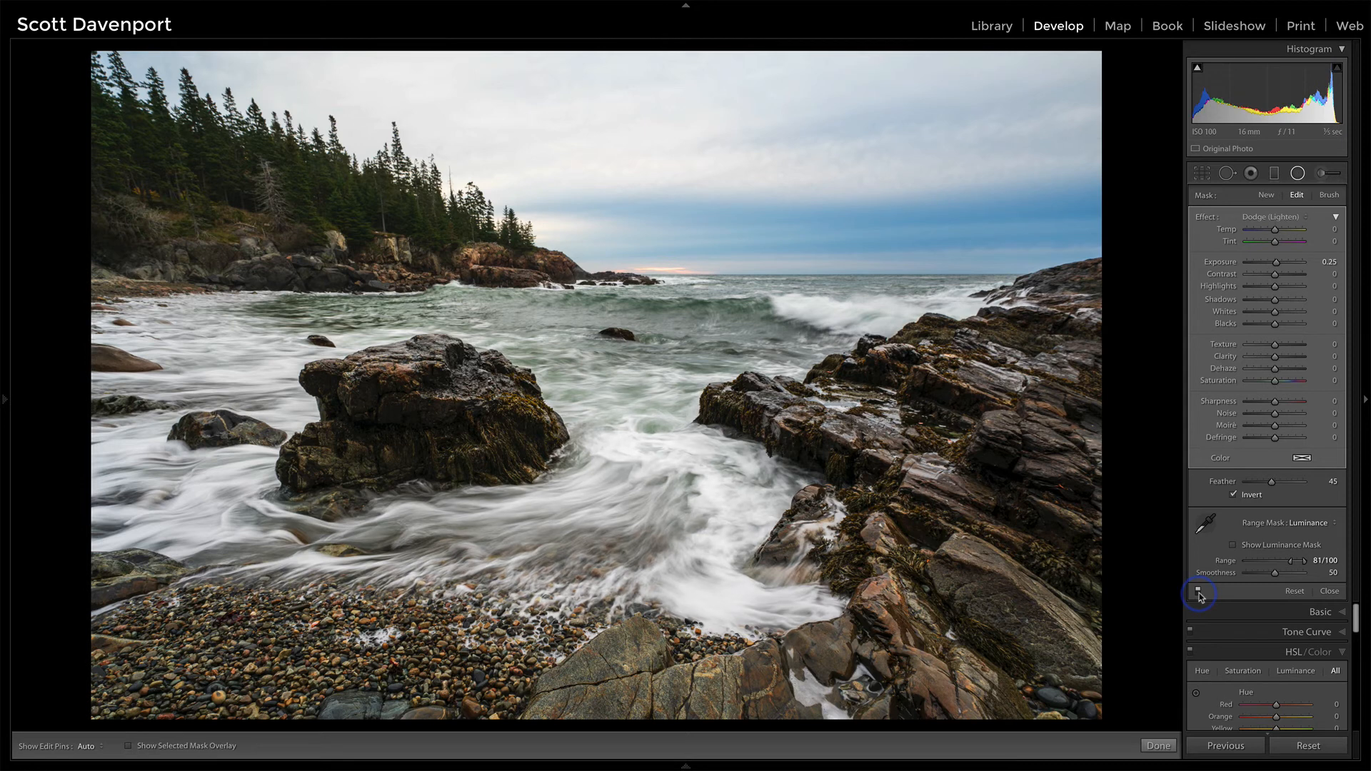
Step: Set the radial filter's Exposure to 0.27 and Contrast to 10, and close the filter
left_click(1290, 263)
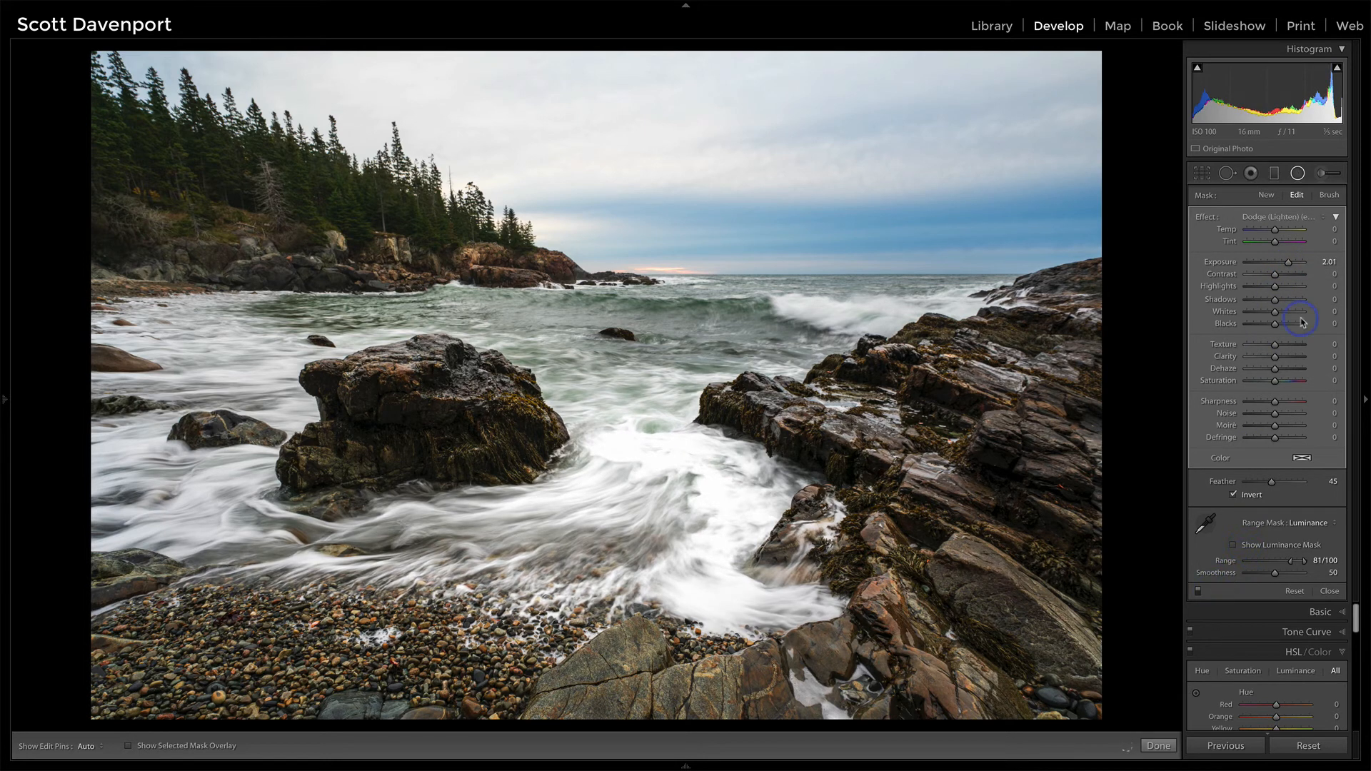
left_click(1277, 264)
left_click_drag(1276, 264, 1276, 266)
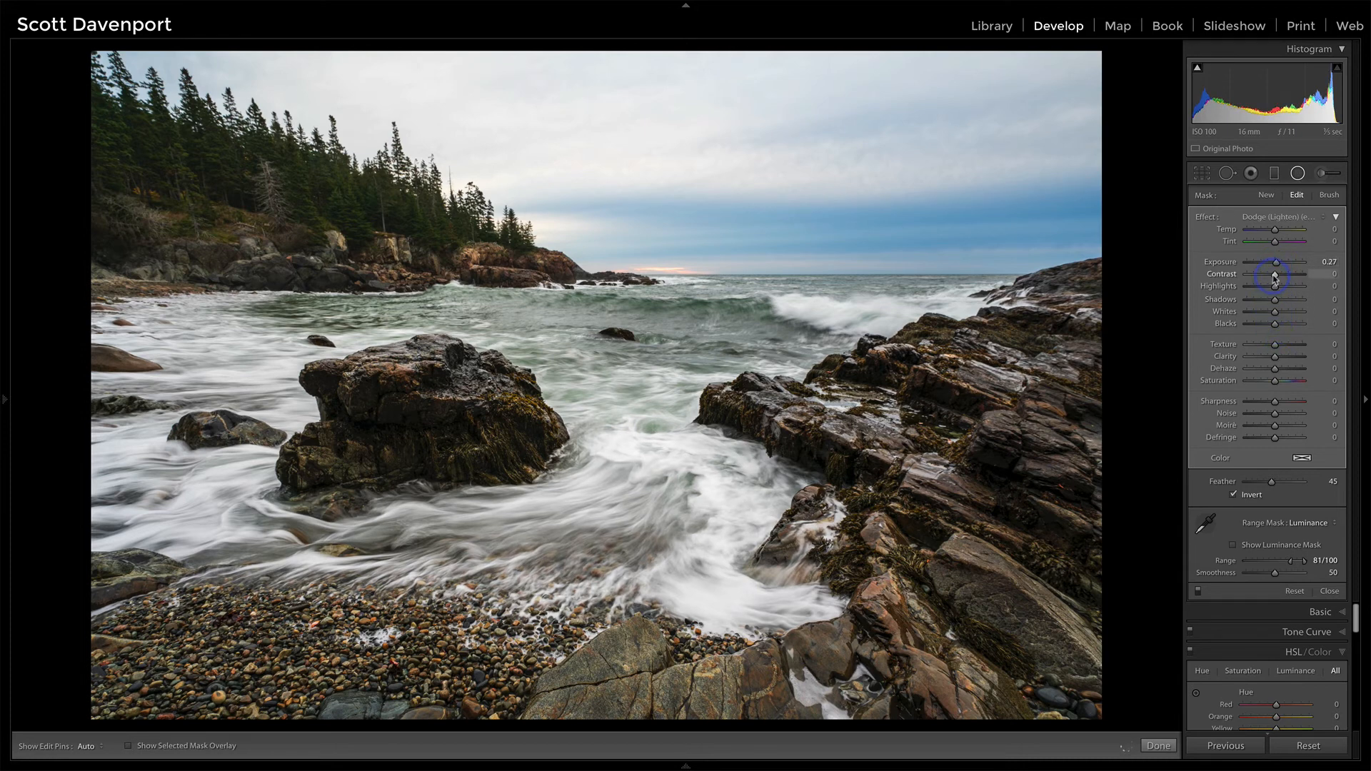
left_click_drag(1275, 278, 1278, 280)
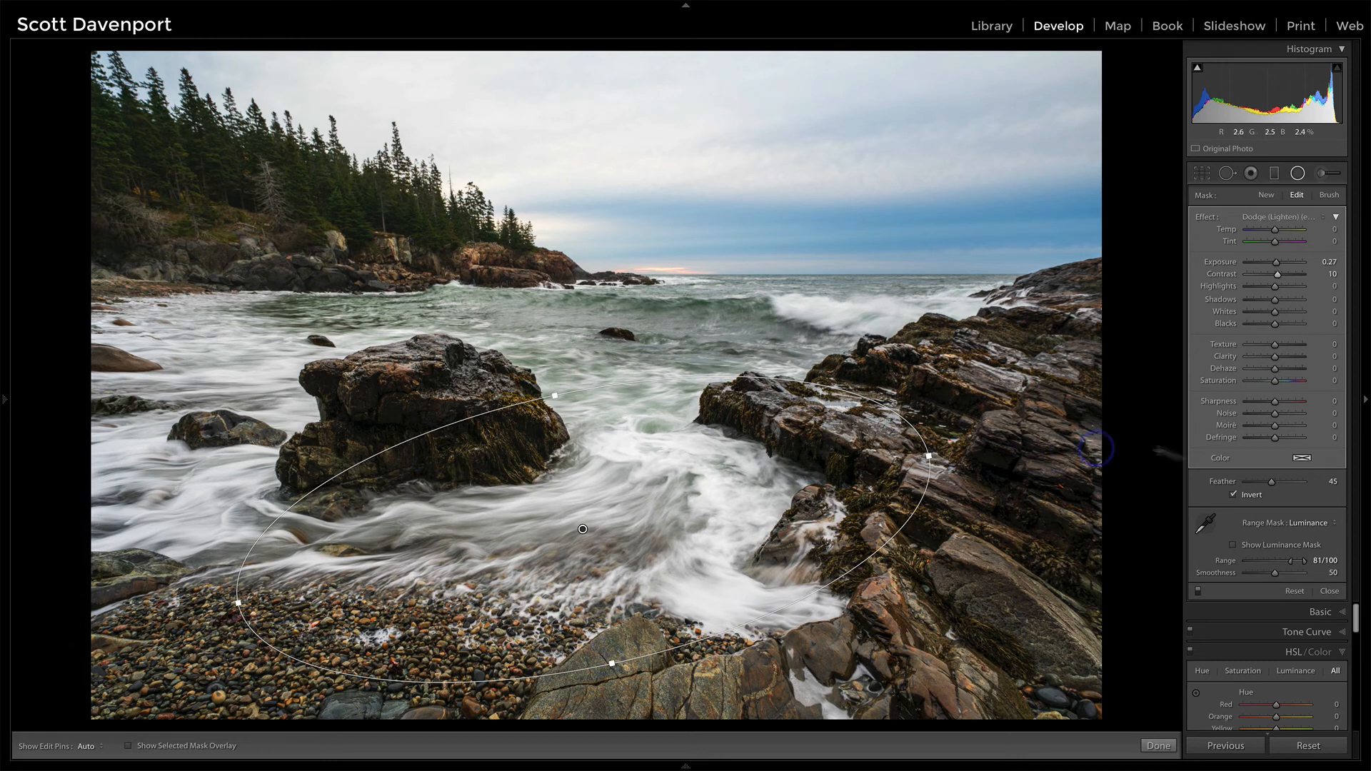
left_click(1328, 593)
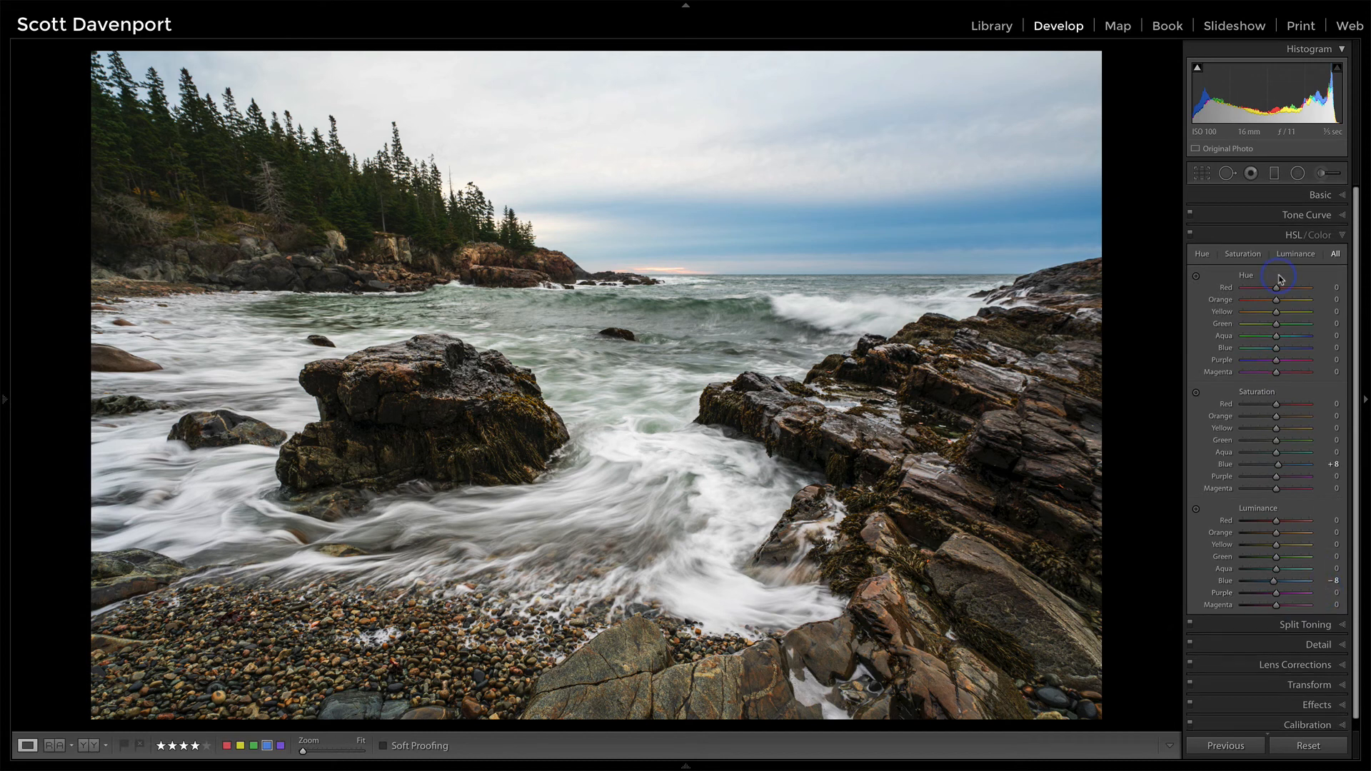
Step: Add a Highlight Priority post-crop vignette with Amount -6, Midpoint 82 and Feather 97
left_click(1294, 238)
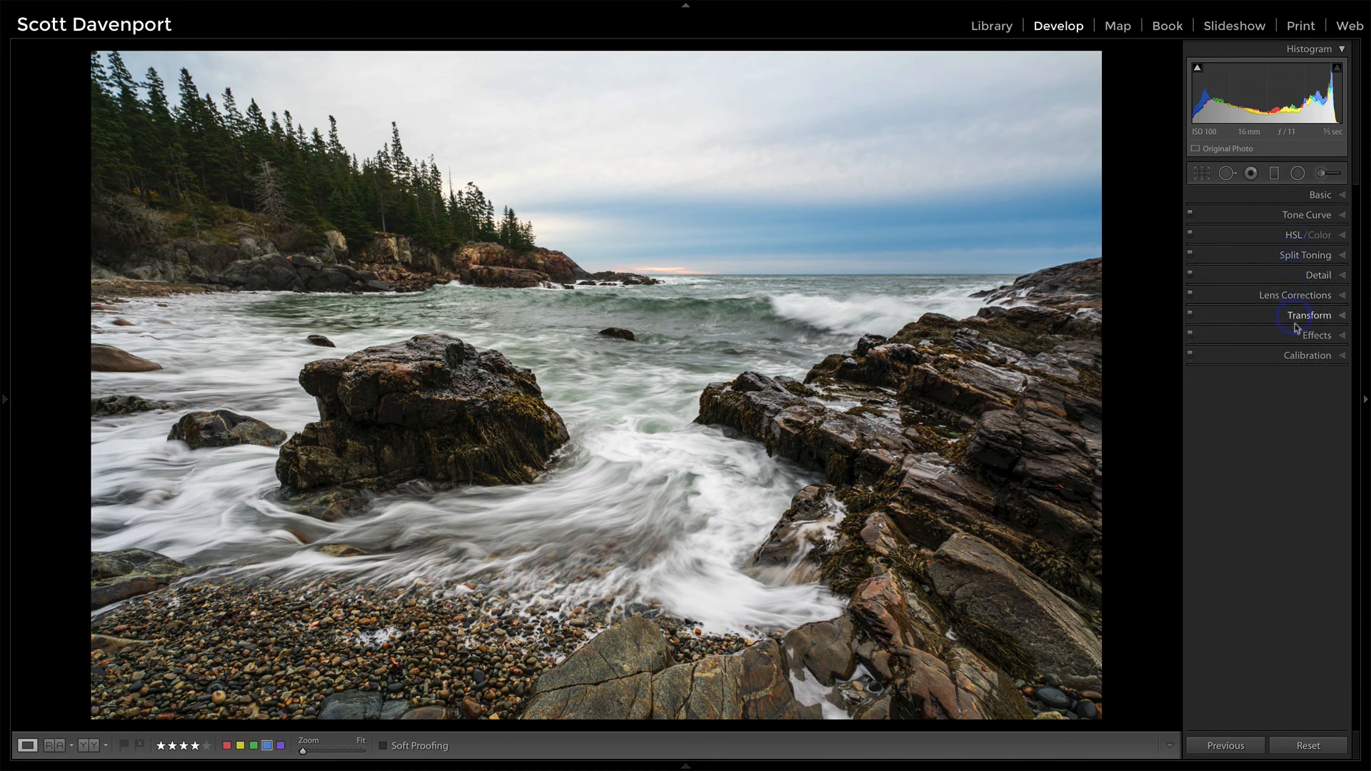
left_click(1289, 336)
left_click(1273, 380)
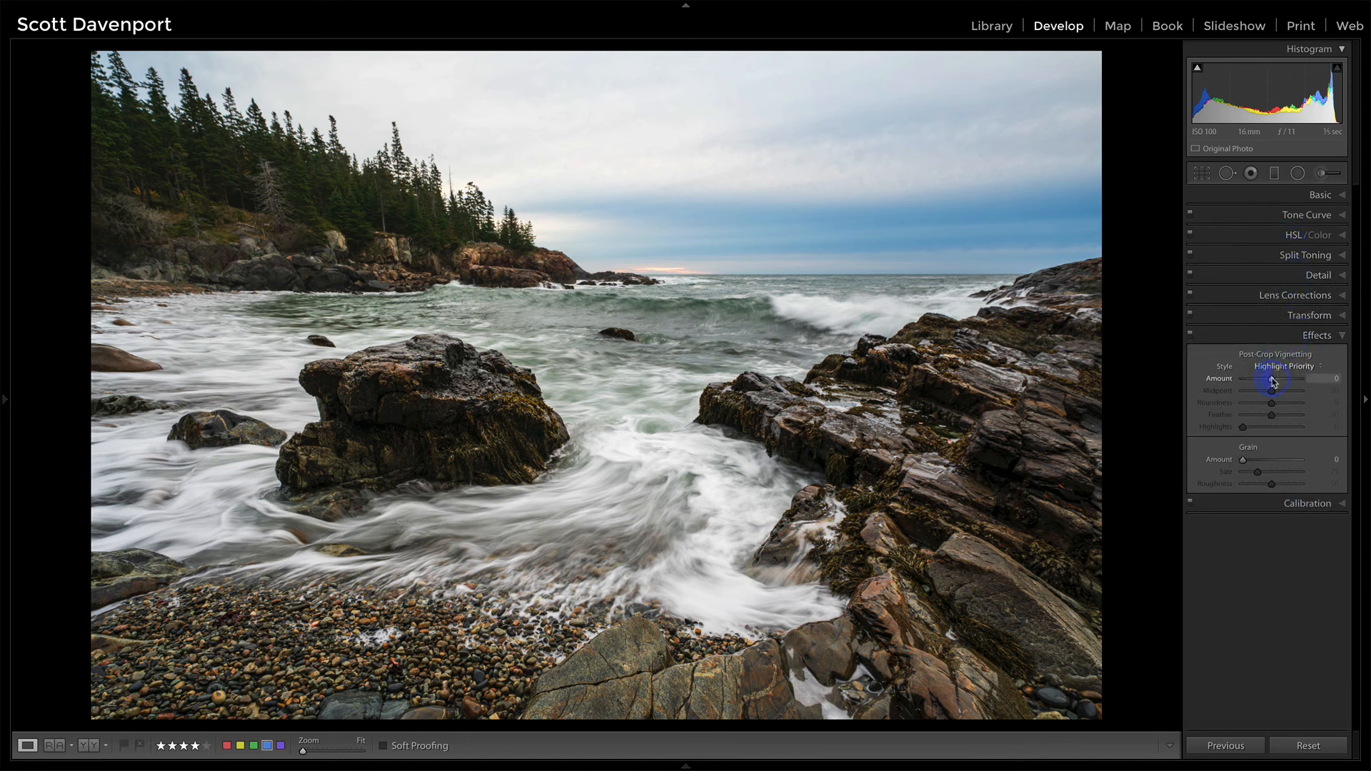
left_click_drag(1273, 380, 1272, 381)
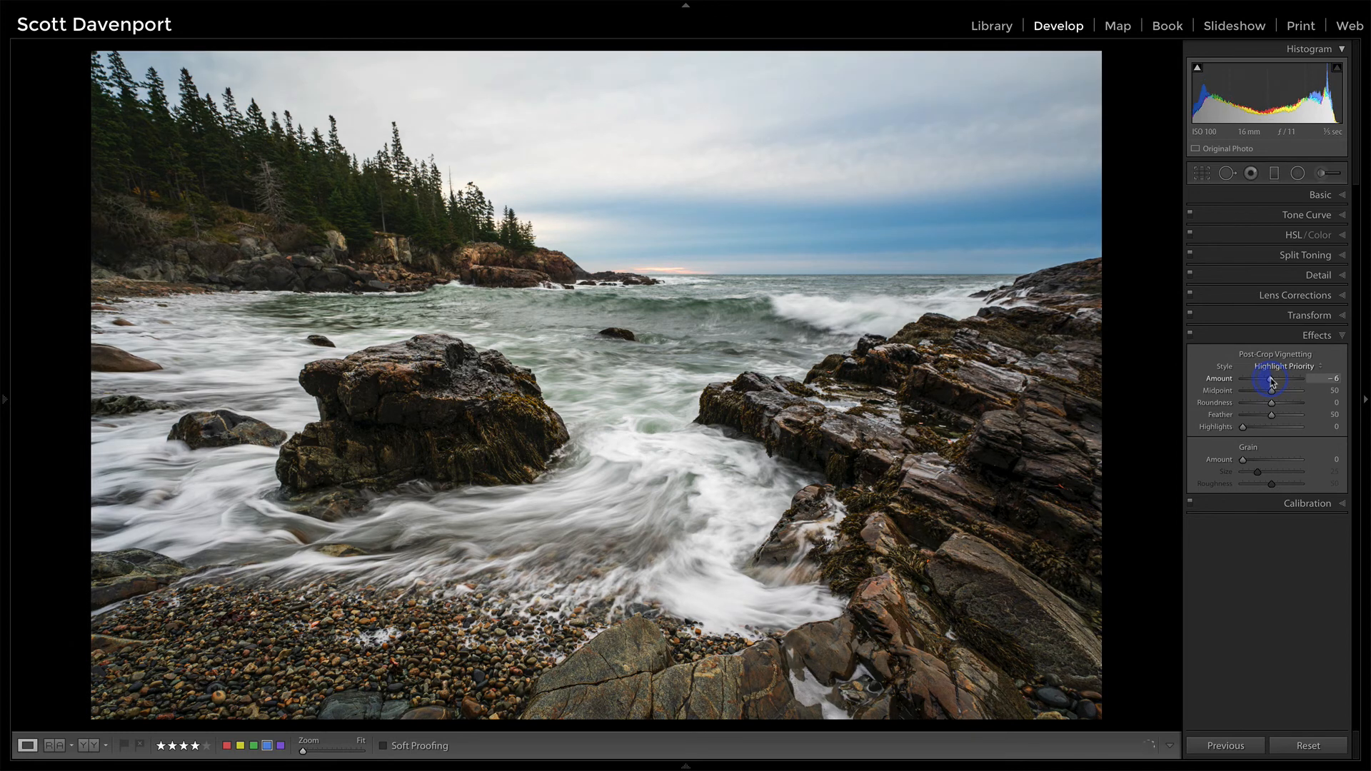
left_click(1241, 416)
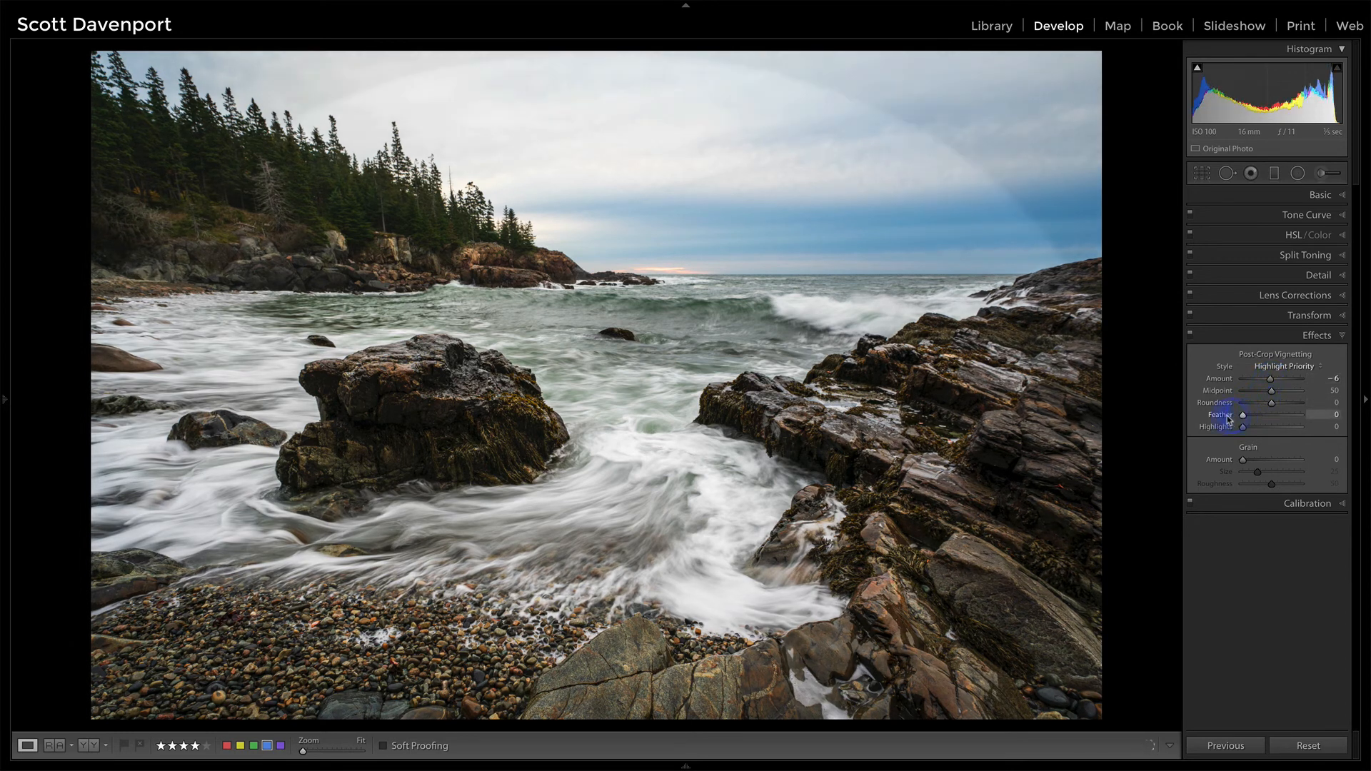
left_click_drag(1271, 391, 1292, 392)
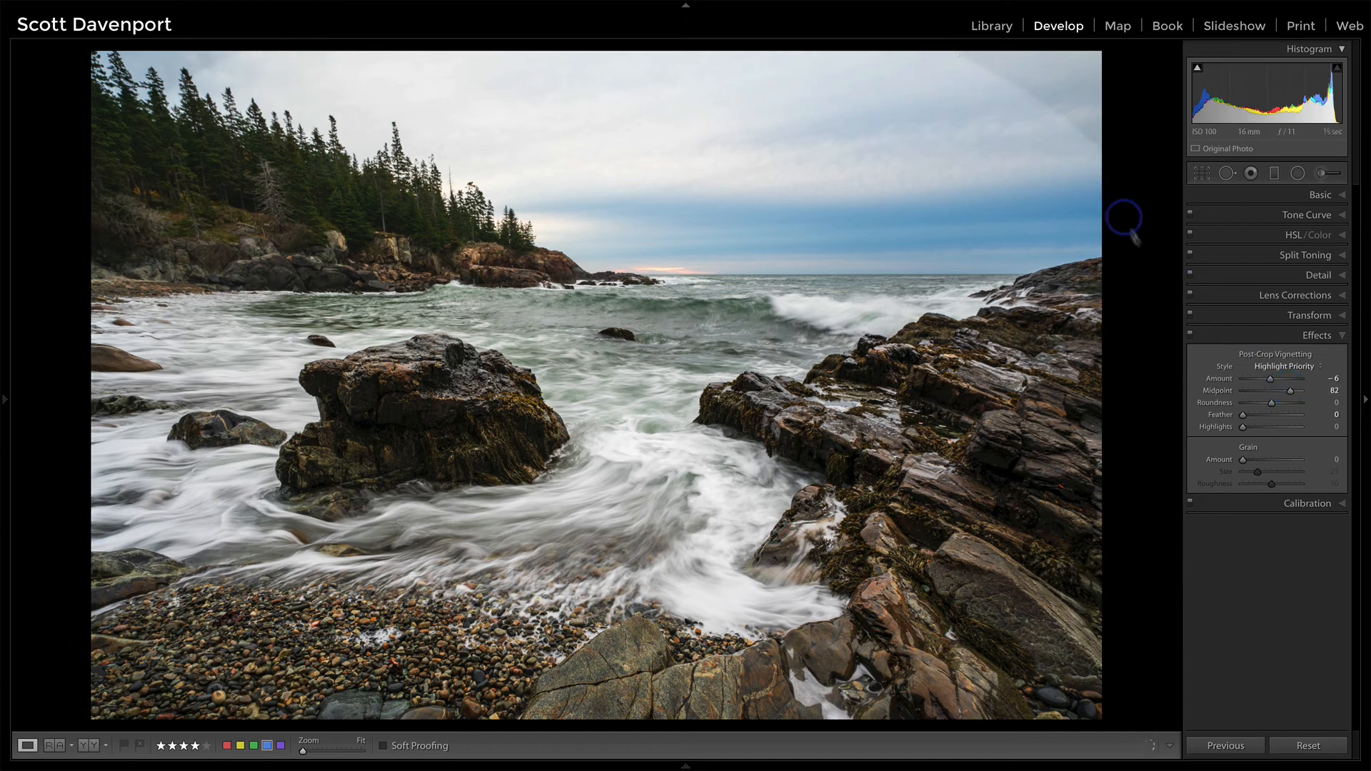
left_click_drag(1243, 415, 1299, 421)
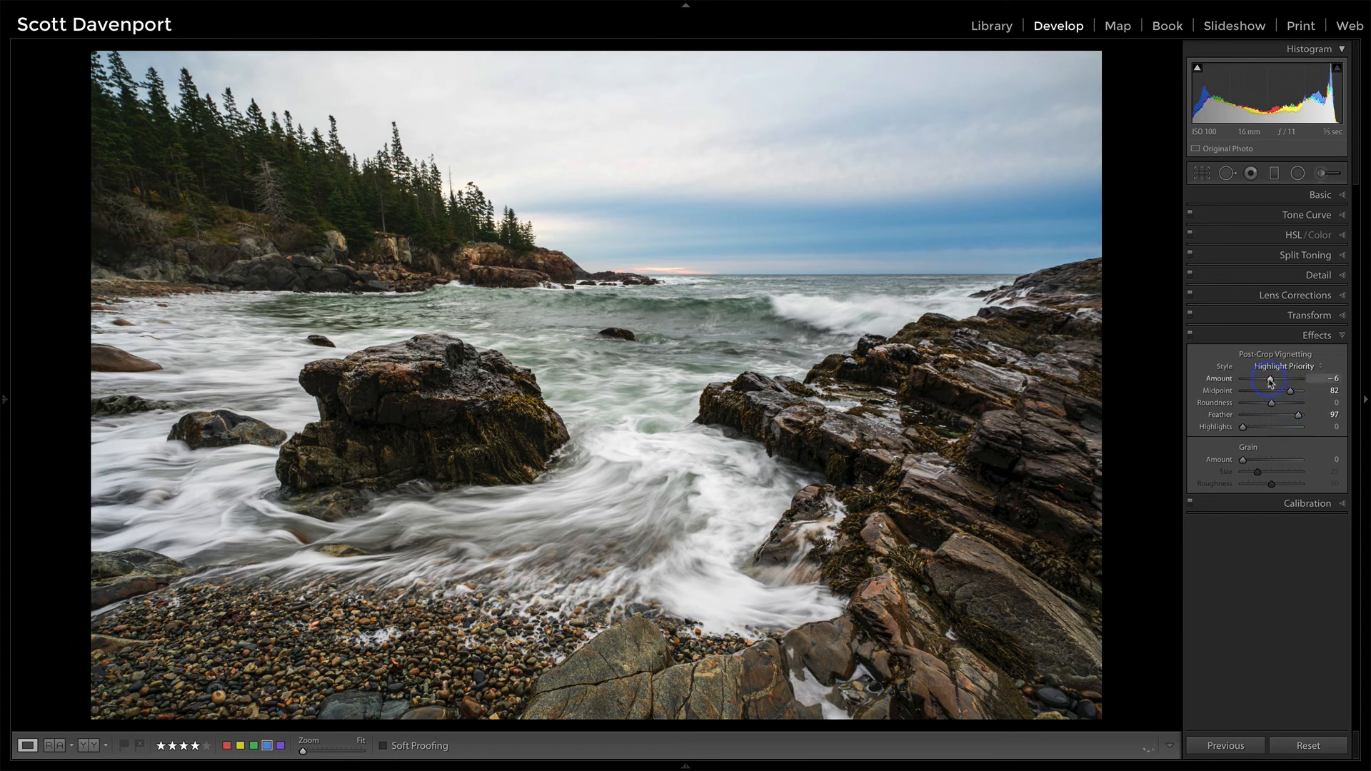
Step: Compare the photo with and without the vignette, and check the finished edit against the original before view
left_click(1191, 337)
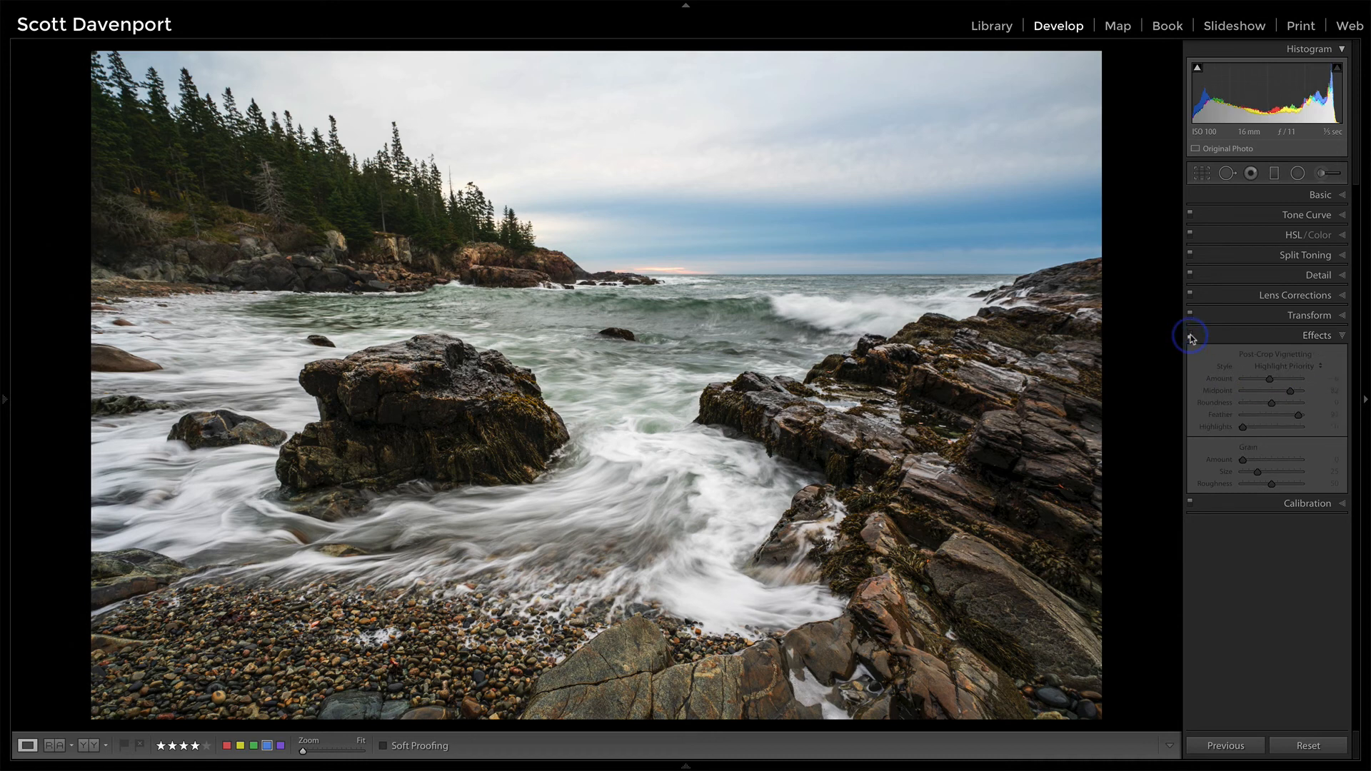
left_click(1190, 338)
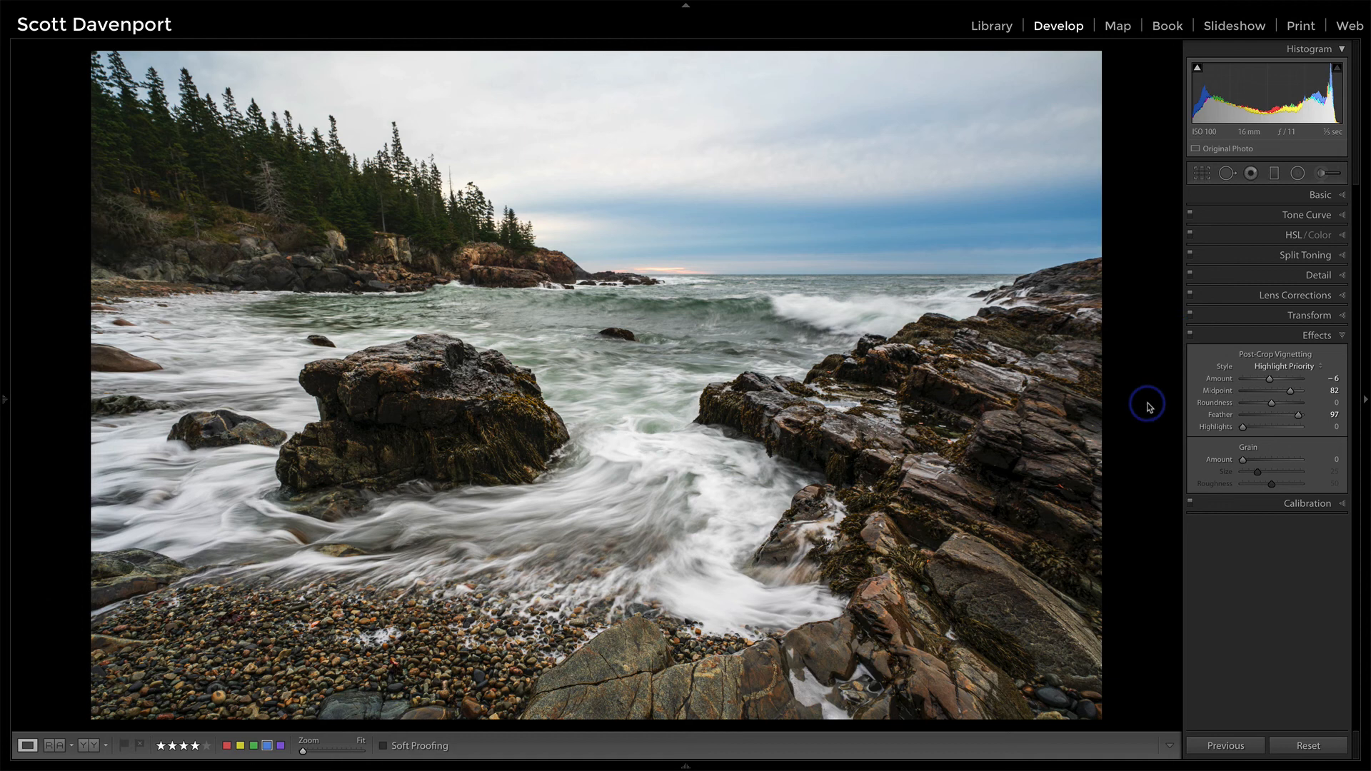
key("backslash")
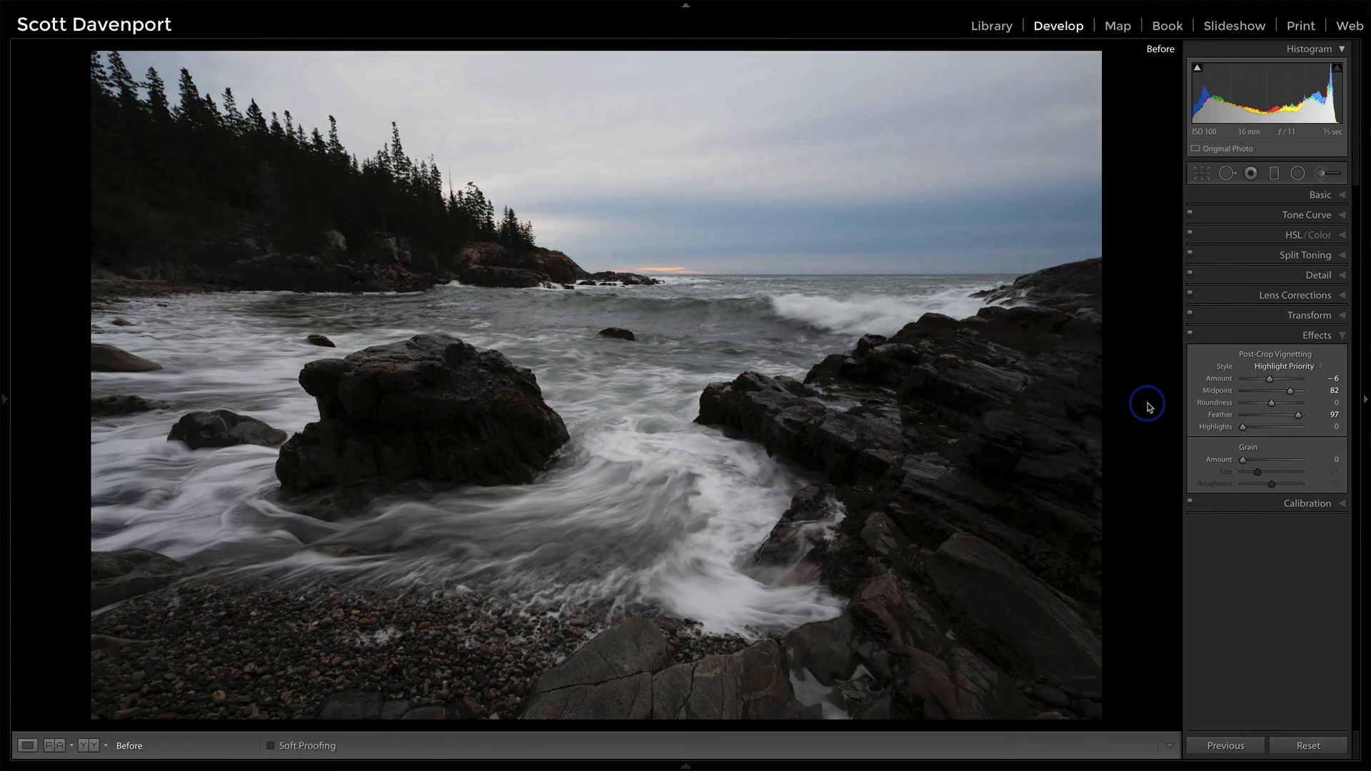
key("backslash")
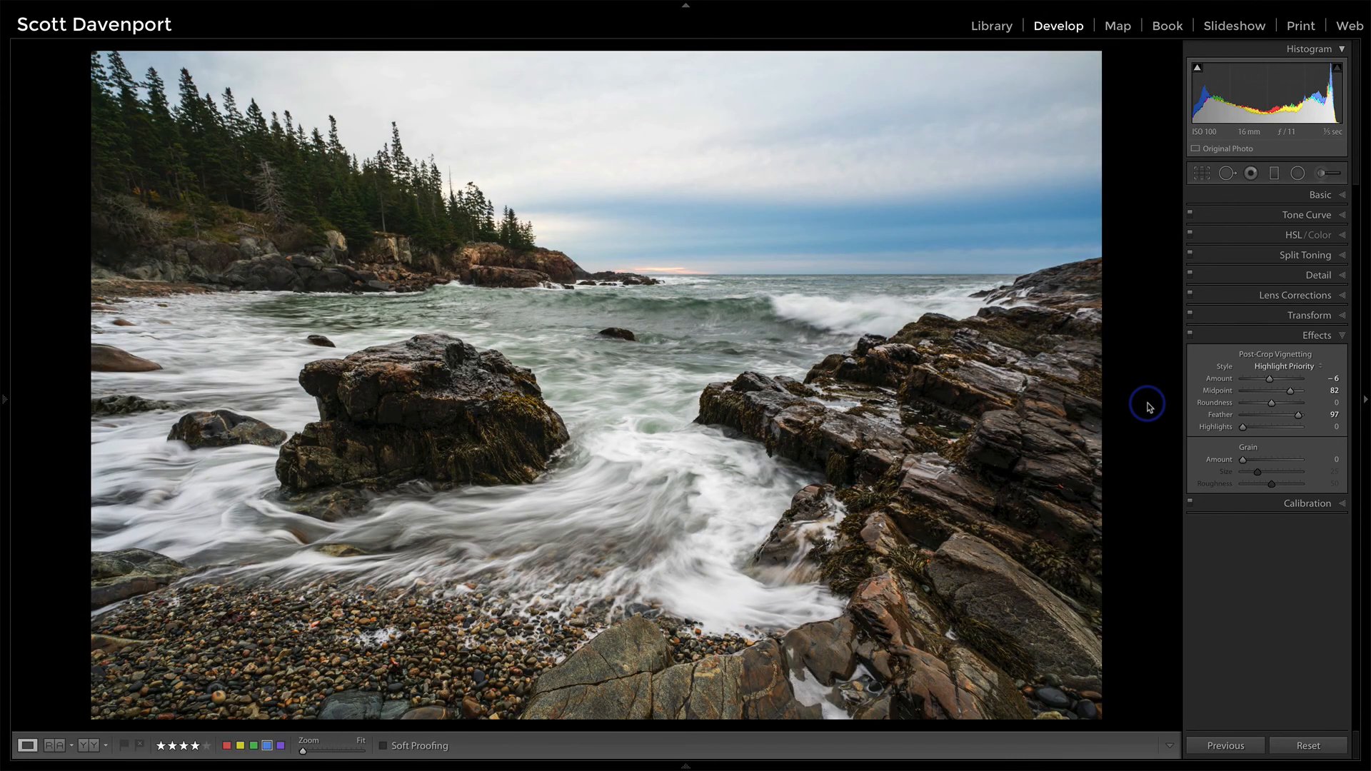